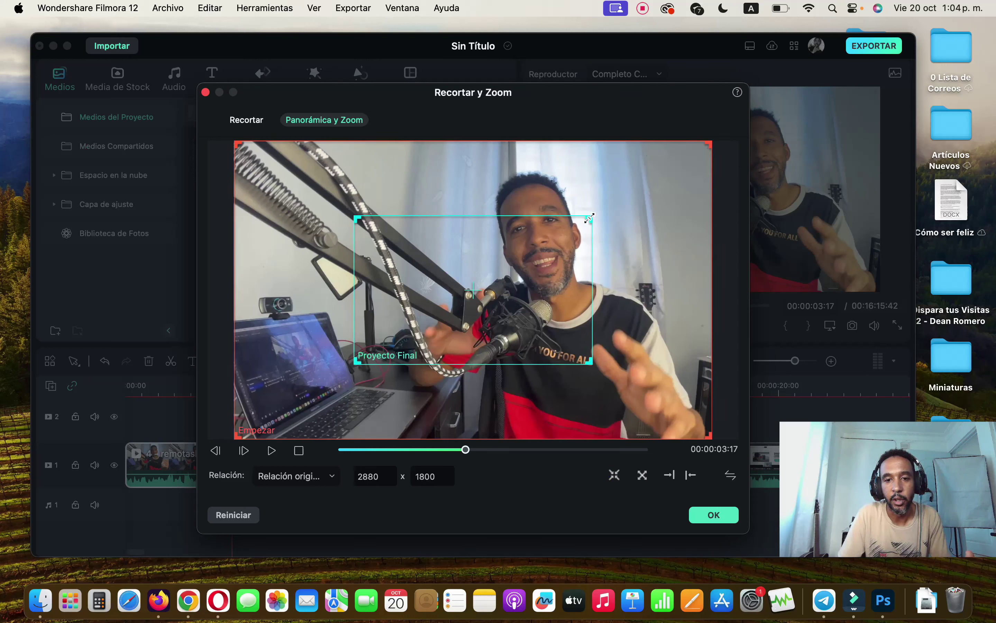
Step: Enlarge the pan-and-zoom end frame to about 2464 x 1540, nearly centred inside the start frame, and apply it to the first clip
{"action": "left_click_drag", "start_coordinate": [590, 218], "coordinate": [667, 169]}
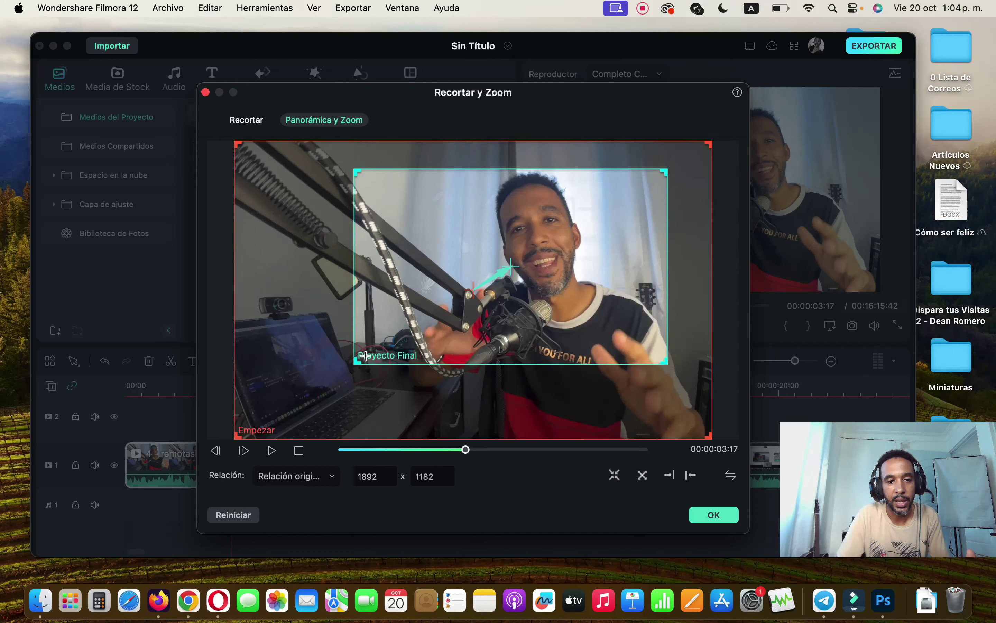
{"action": "left_click_drag", "start_coordinate": [354, 364], "coordinate": [270, 417]}
{"action": "left_click_drag", "start_coordinate": [421, 357], "coordinate": [429, 350]}
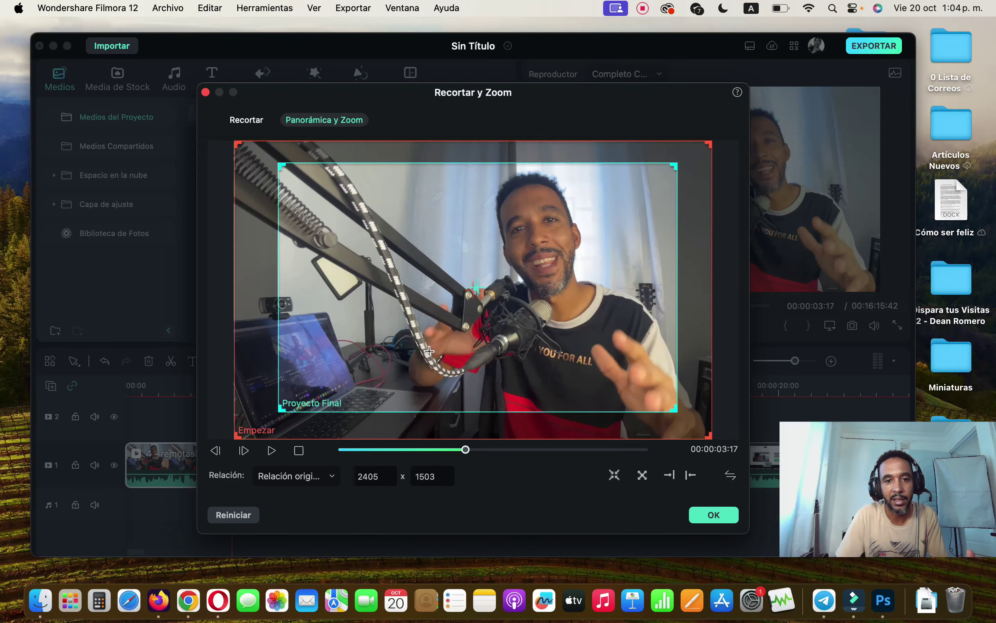
{"action": "left_click_drag", "start_coordinate": [677, 410], "coordinate": [656, 403]}
{"action": "left_click", "coordinate": [714, 515]}
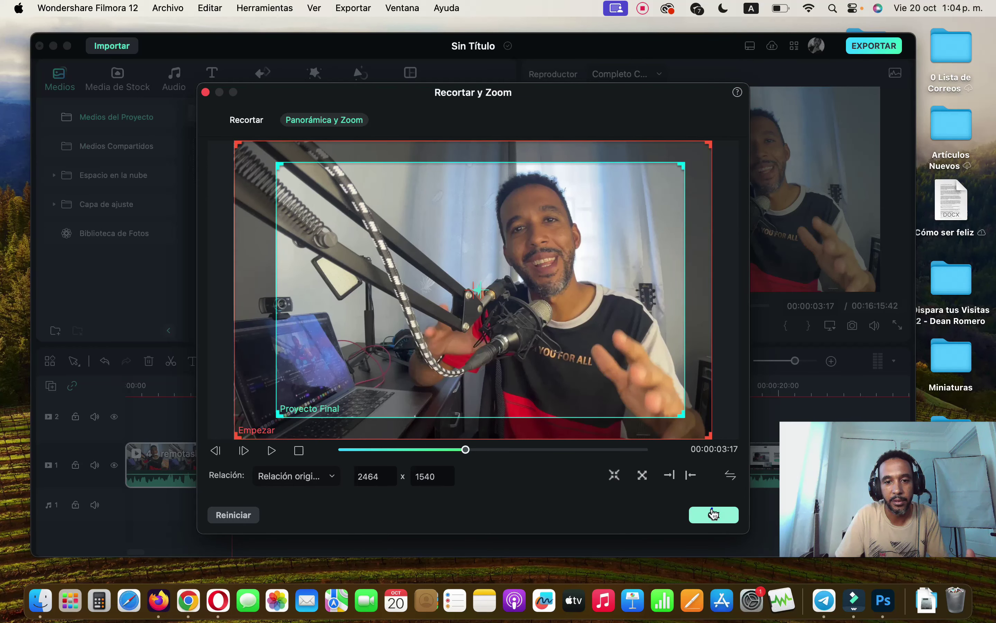
Step: Play the first clip from the beginning to check its zoom, and return the playhead to 00:00:00:16
{"action": "left_click", "coordinate": [603, 326]}
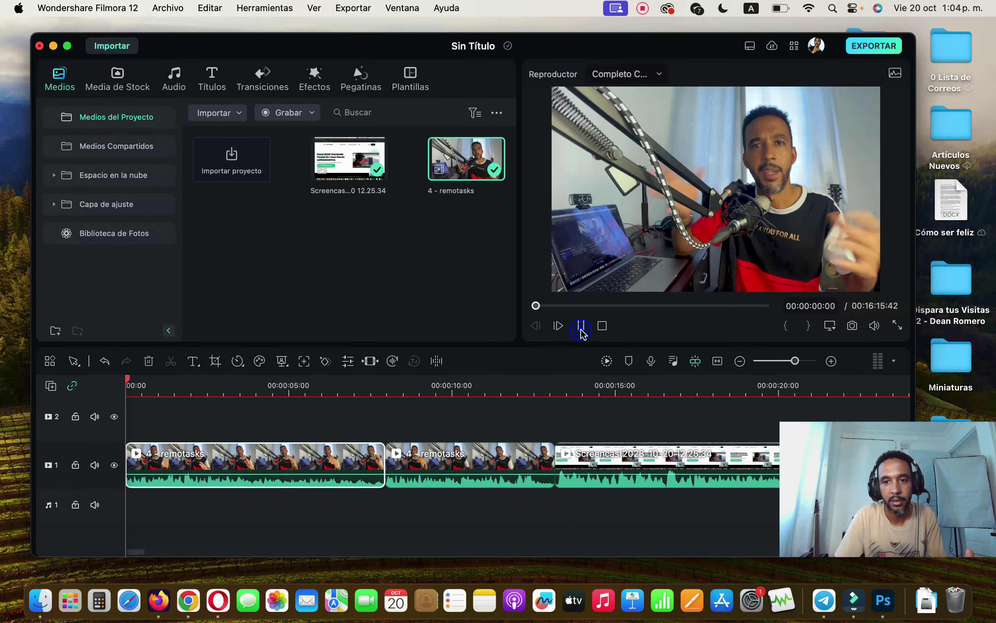
{"action": "left_click", "coordinate": [580, 327]}
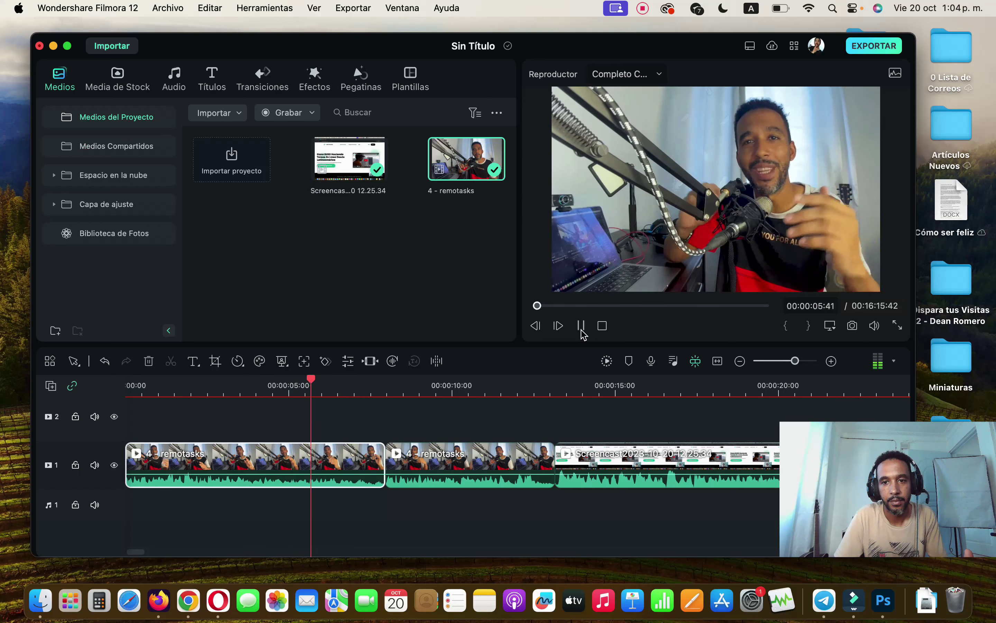
{"action": "left_click", "coordinate": [582, 327]}
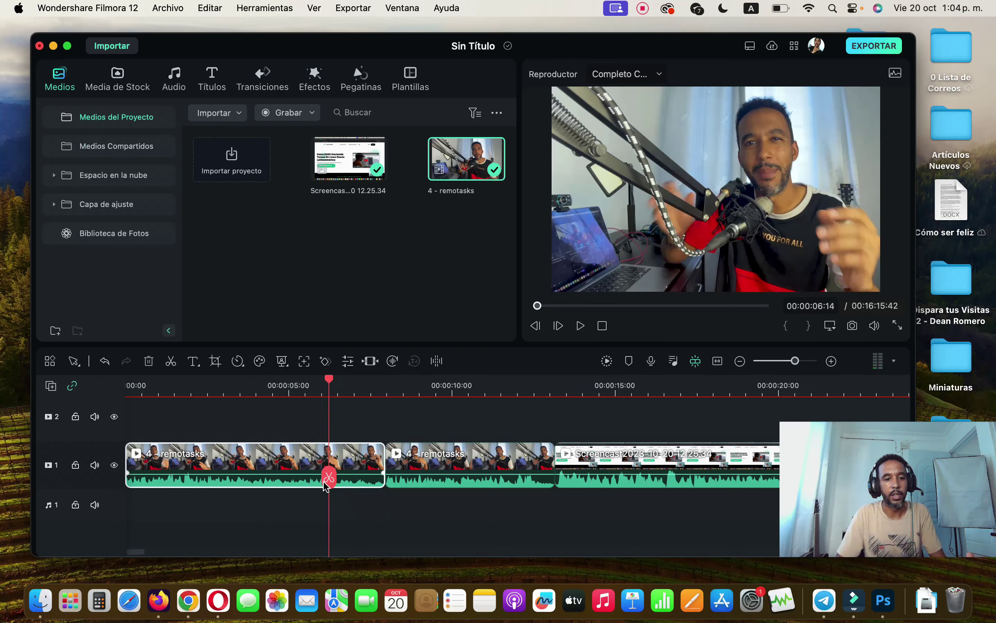
{"action": "left_click_drag", "start_coordinate": [329, 480], "coordinate": [134, 486]}
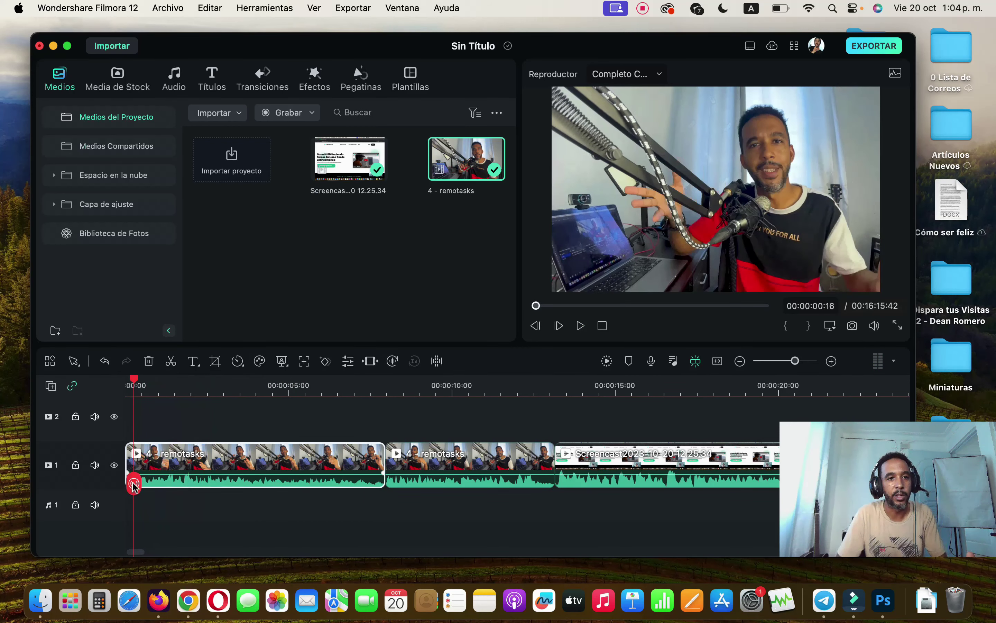
Step: Look through the stock media sources and search the stock videos for "dinero"
{"action": "left_click", "coordinate": [115, 87]}
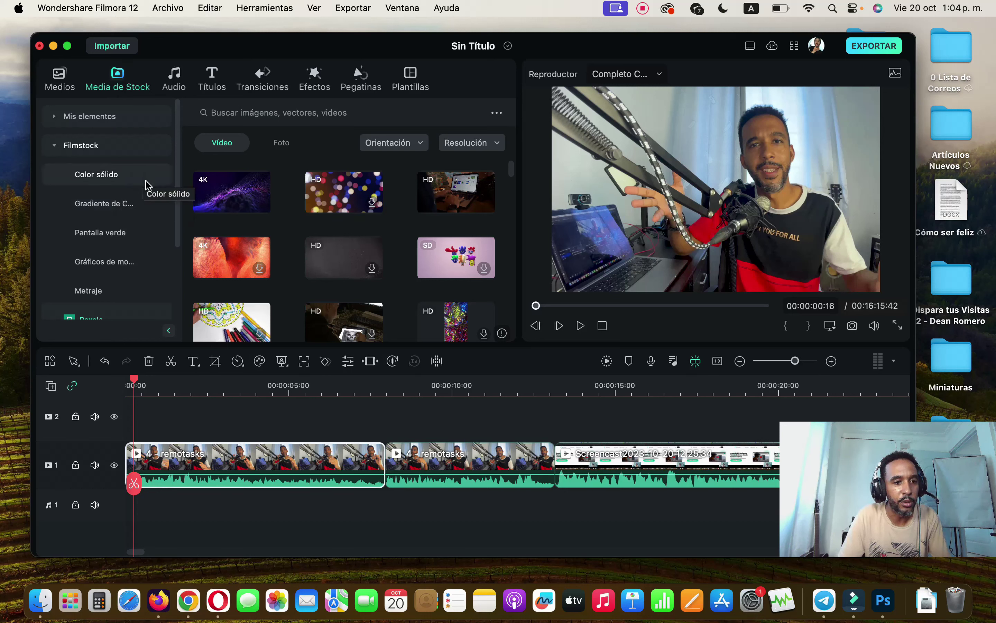
{"action": "scroll", "coordinate": [148, 187], "scroll_direction": "down", "scroll_amount": 3}
{"action": "scroll", "coordinate": [93, 247], "scroll_direction": "down", "scroll_amount": 2}
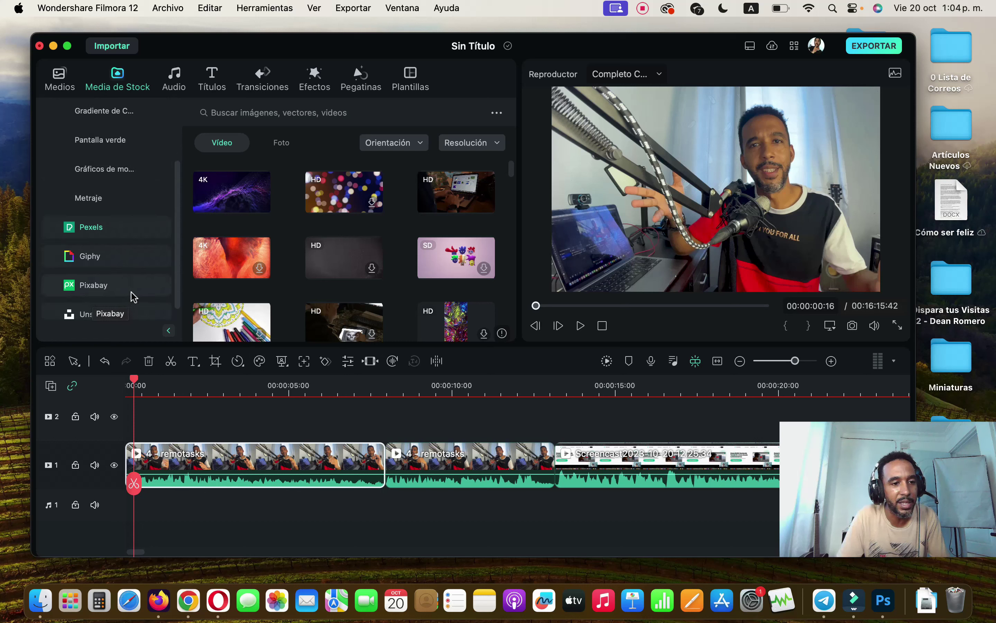
{"action": "scroll", "coordinate": [144, 296], "scroll_direction": "up", "scroll_amount": 4}
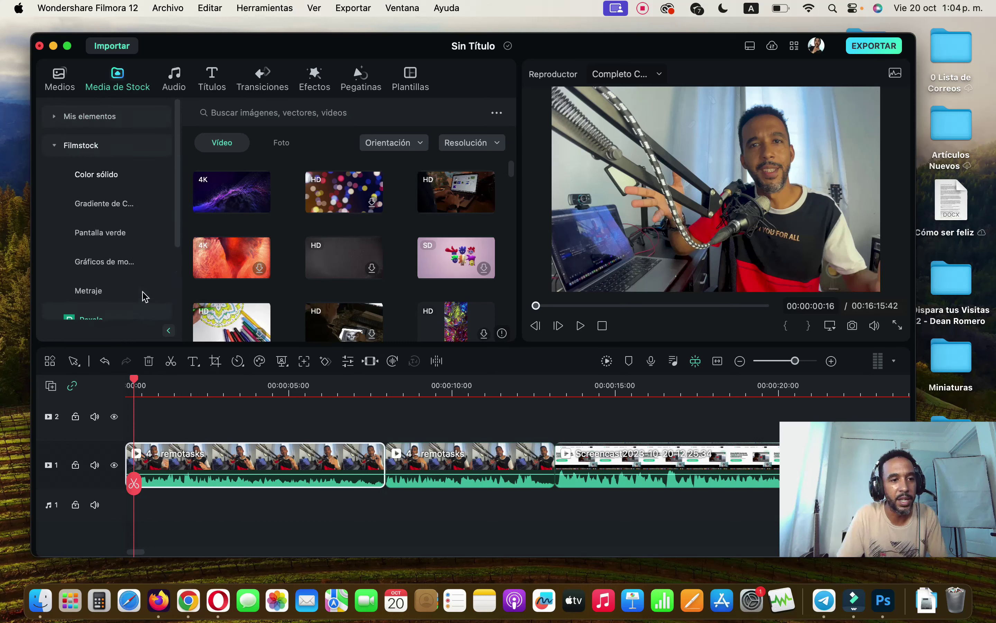
{"action": "left_click", "coordinate": [250, 113]}
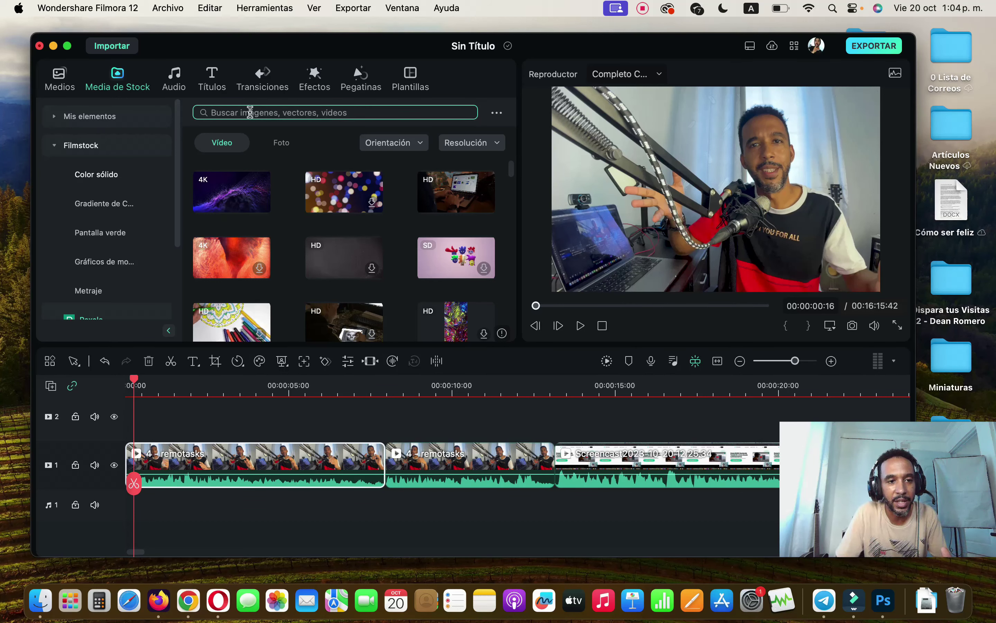
{"action": "type", "text": "dinero"}
{"action": "key", "text": "Return"}
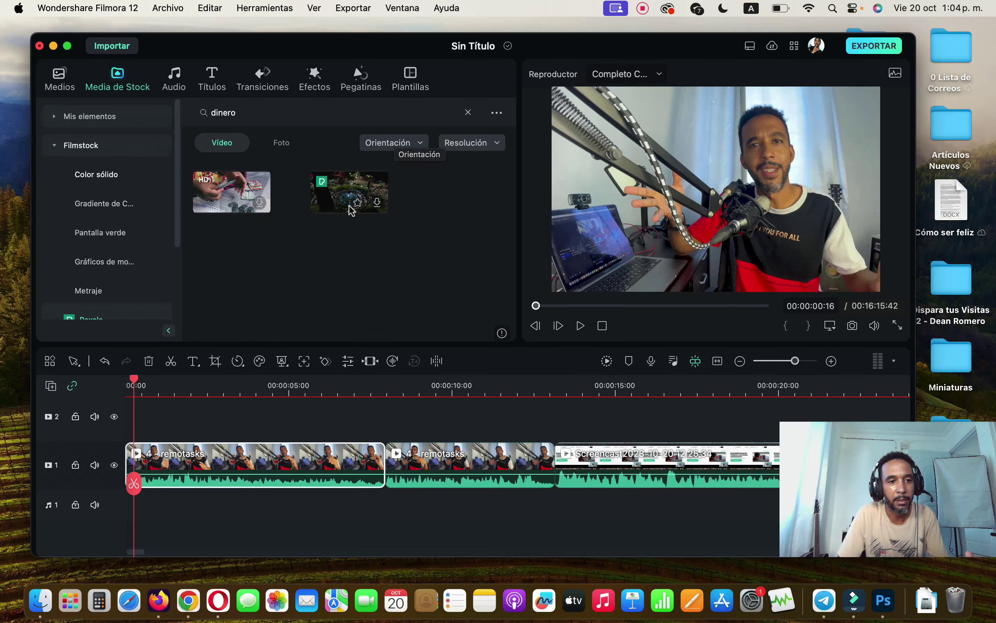
Step: Search the stock videos for "money" and look through the results for a clip of hands counting banknotes
{"action": "left_click", "coordinate": [275, 114]}
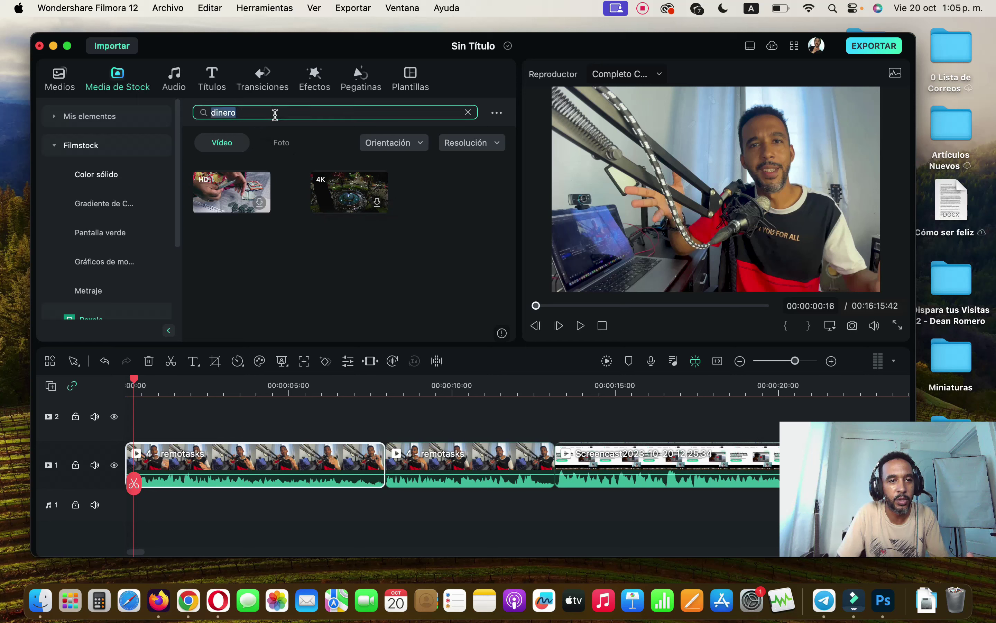
{"action": "type", "text": "money"}
{"action": "key", "text": "Return"}
{"action": "scroll", "coordinate": [341, 206], "scroll_direction": "down", "scroll_amount": 3}
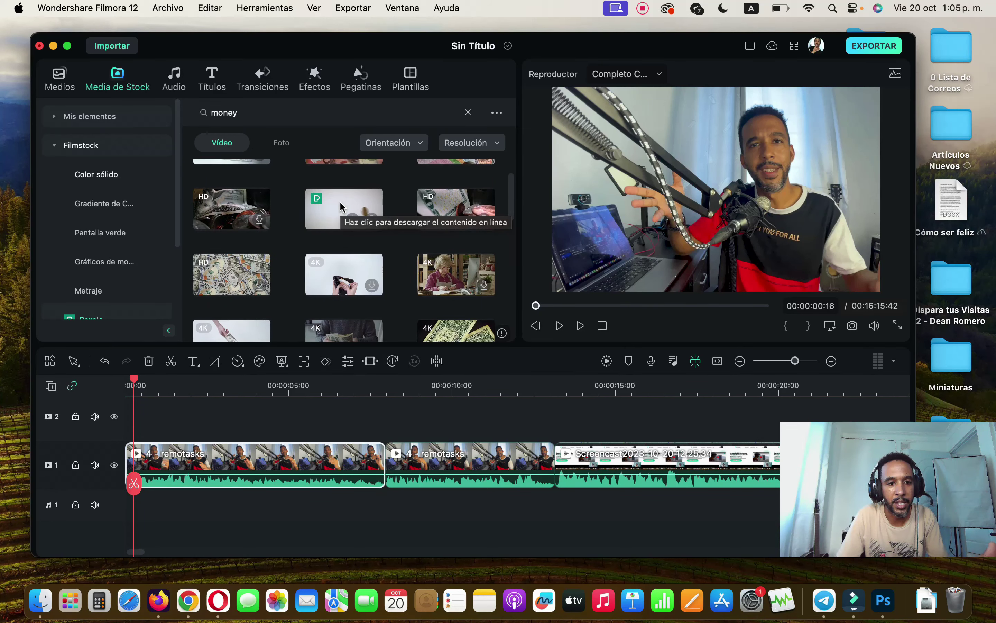
{"action": "scroll", "coordinate": [341, 206], "scroll_direction": "down", "scroll_amount": 2}
{"action": "scroll", "coordinate": [341, 206], "scroll_direction": "down", "scroll_amount": 2}
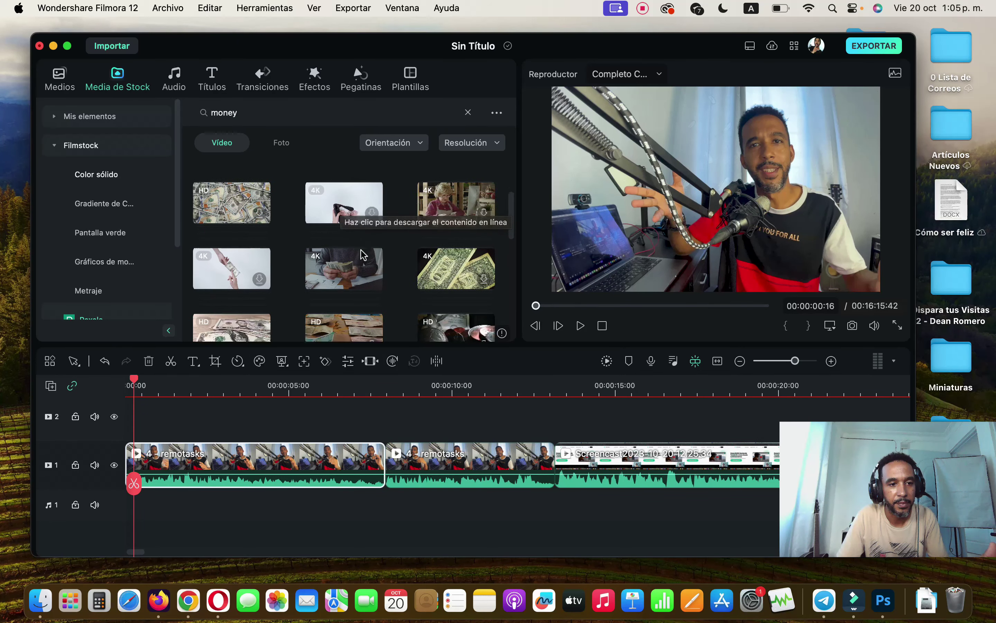
{"action": "scroll", "coordinate": [380, 299], "scroll_direction": "down", "scroll_amount": 2}
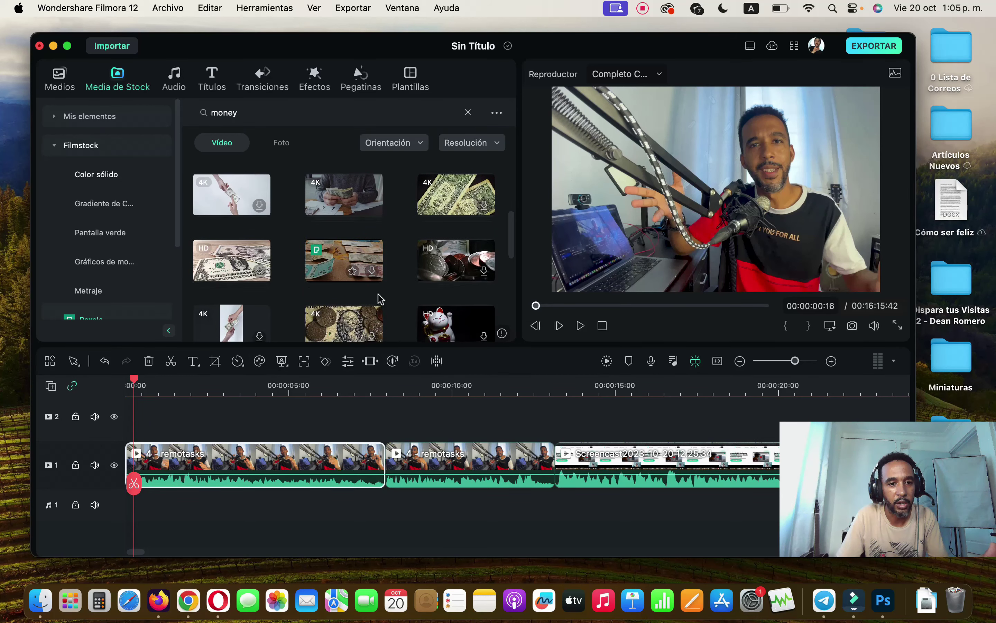
{"action": "scroll", "coordinate": [323, 201], "scroll_direction": "up", "scroll_amount": 1}
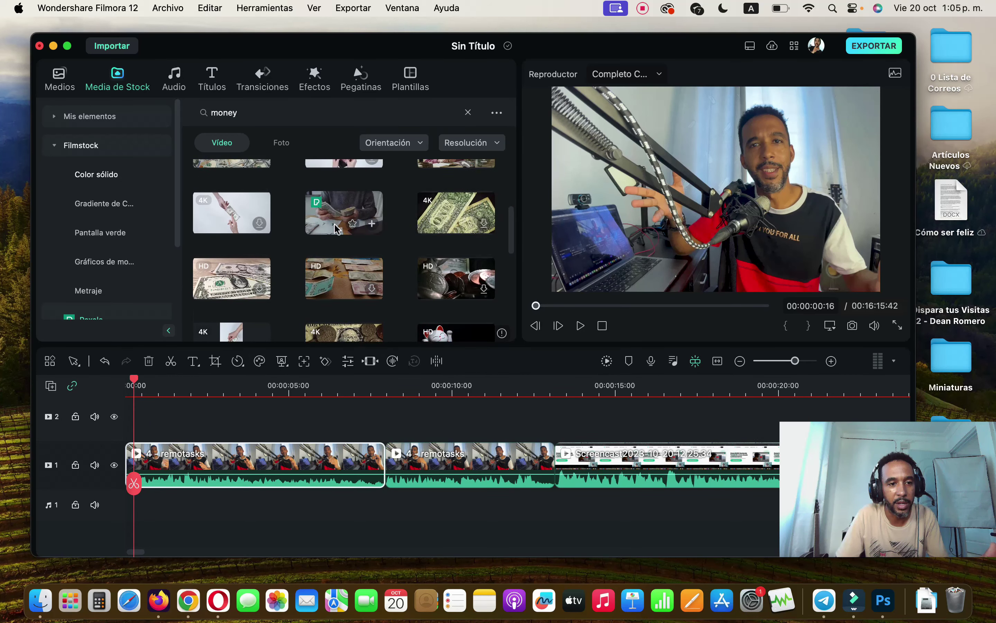
{"action": "scroll", "coordinate": [337, 226], "scroll_direction": "up", "scroll_amount": 1}
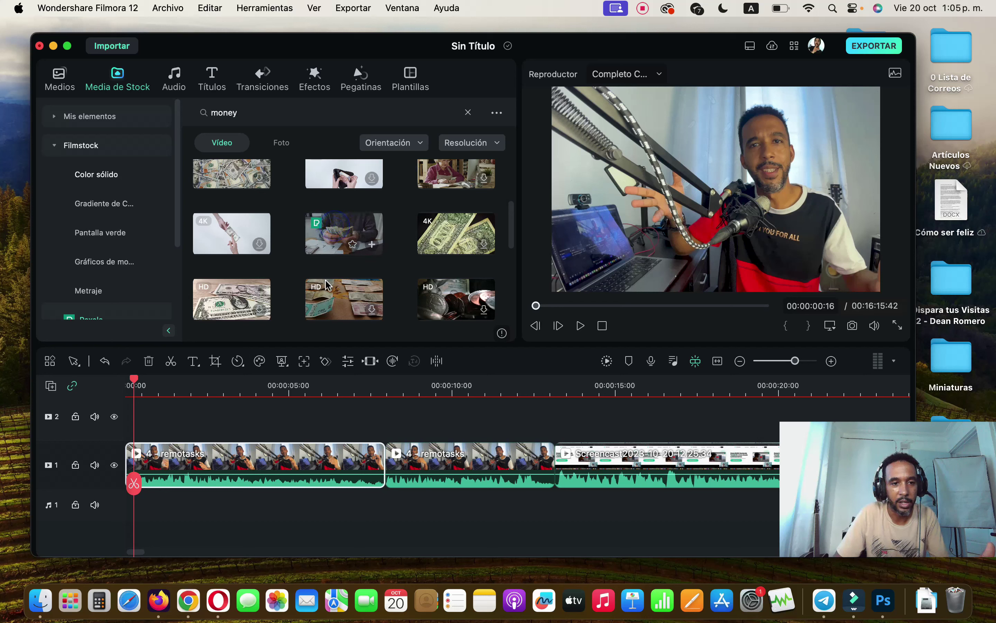
Step: Mark the 4K banknote-counting clip as a favourite and place it on video track 2 at about 1.6 s
{"action": "left_click", "coordinate": [353, 246]}
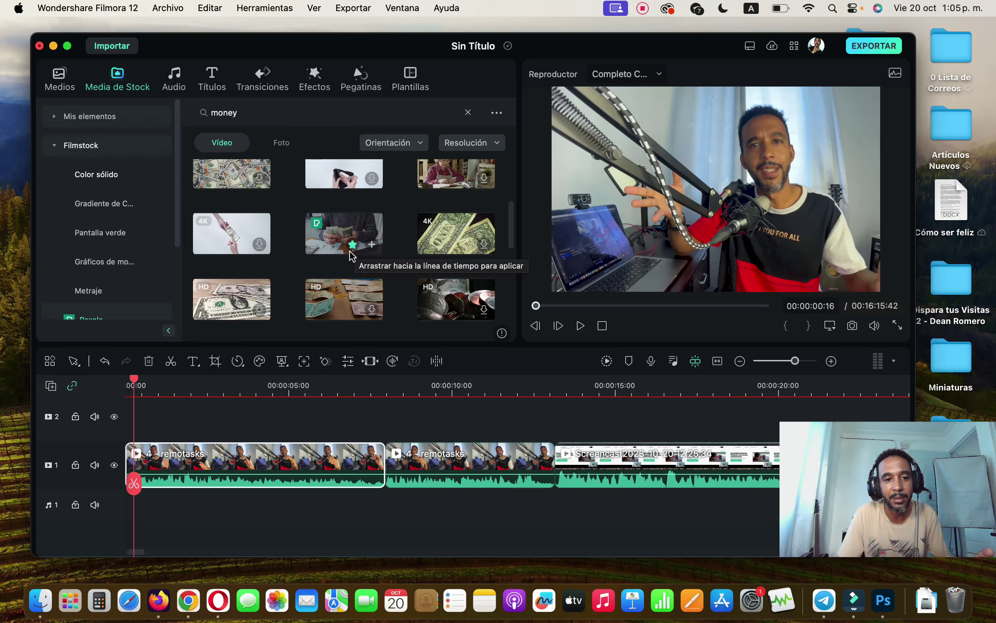
{"action": "left_click", "coordinate": [332, 222]}
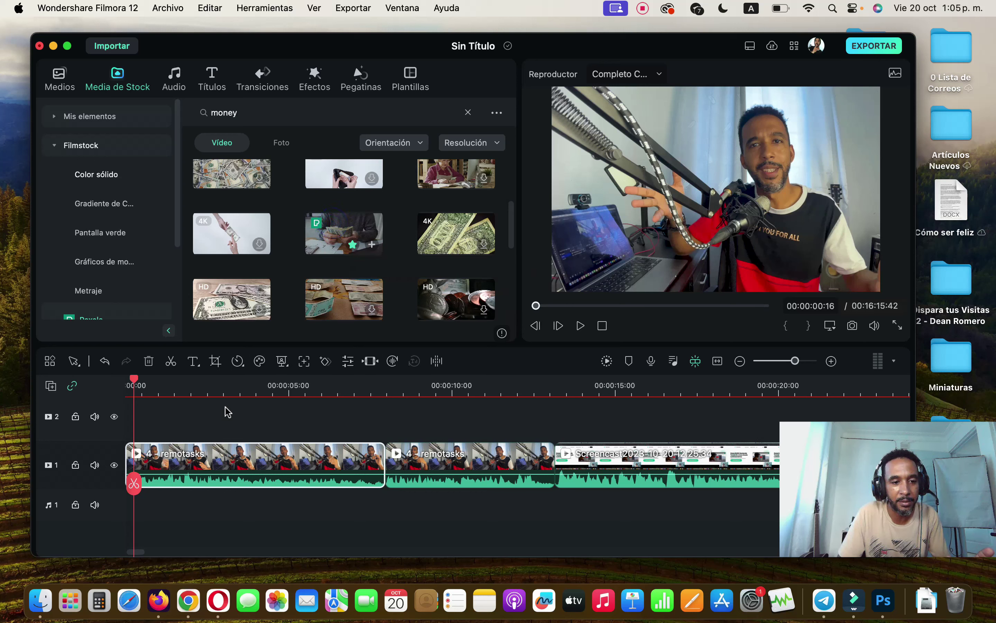
{"action": "left_click_drag", "start_coordinate": [227, 412], "coordinate": [262, 445]}
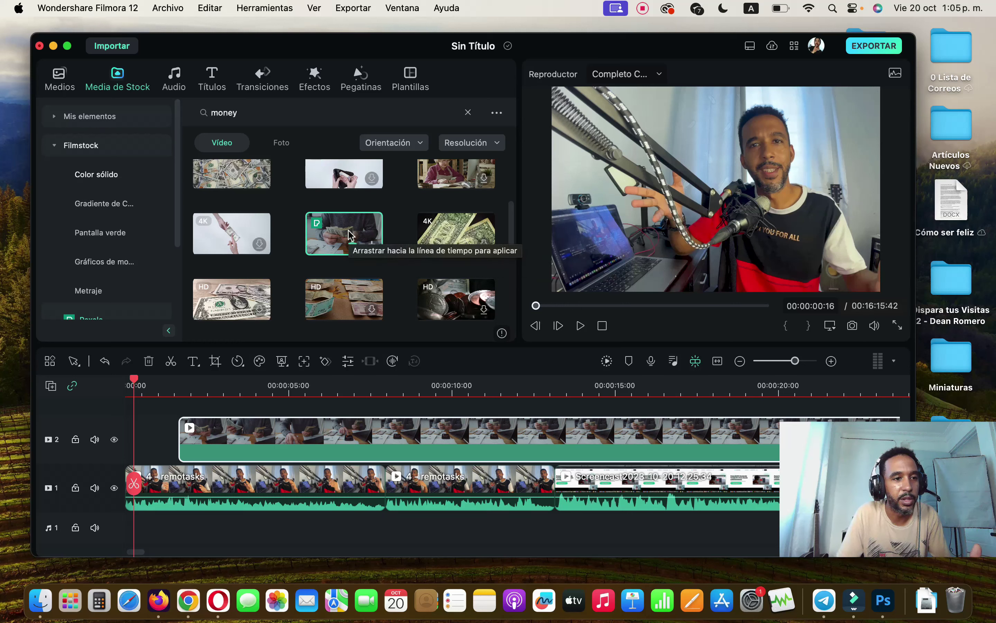
Step: Open the favourites among the saved stock elements and locate the banknote-counting clip
{"action": "scroll", "coordinate": [242, 211], "scroll_direction": "up", "scroll_amount": 2}
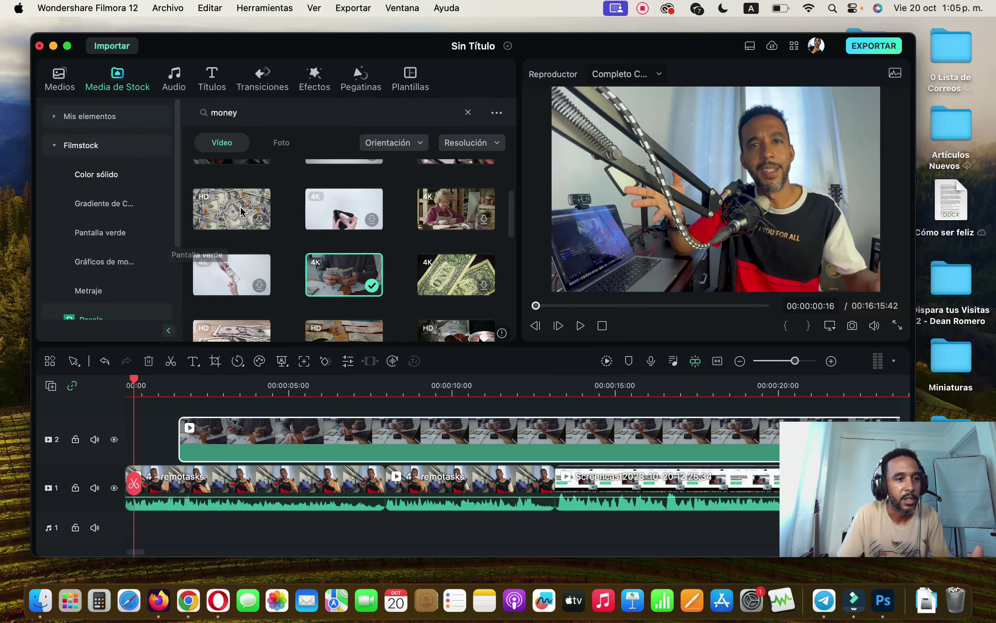
{"action": "left_click", "coordinate": [77, 118]}
{"action": "scroll", "coordinate": [295, 233], "scroll_direction": "up", "scroll_amount": 5}
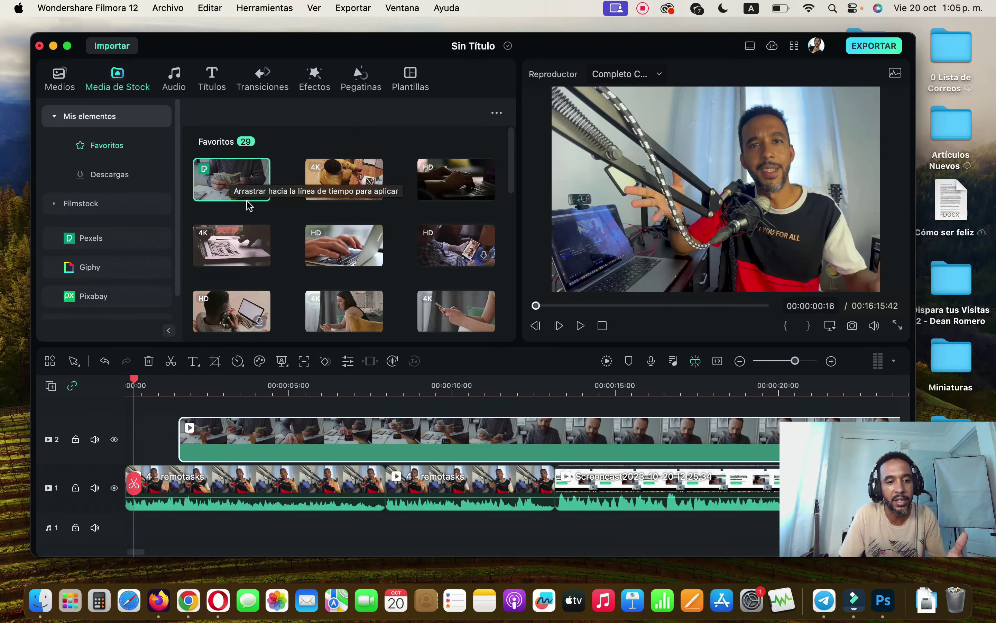
{"action": "left_click", "coordinate": [247, 193]}
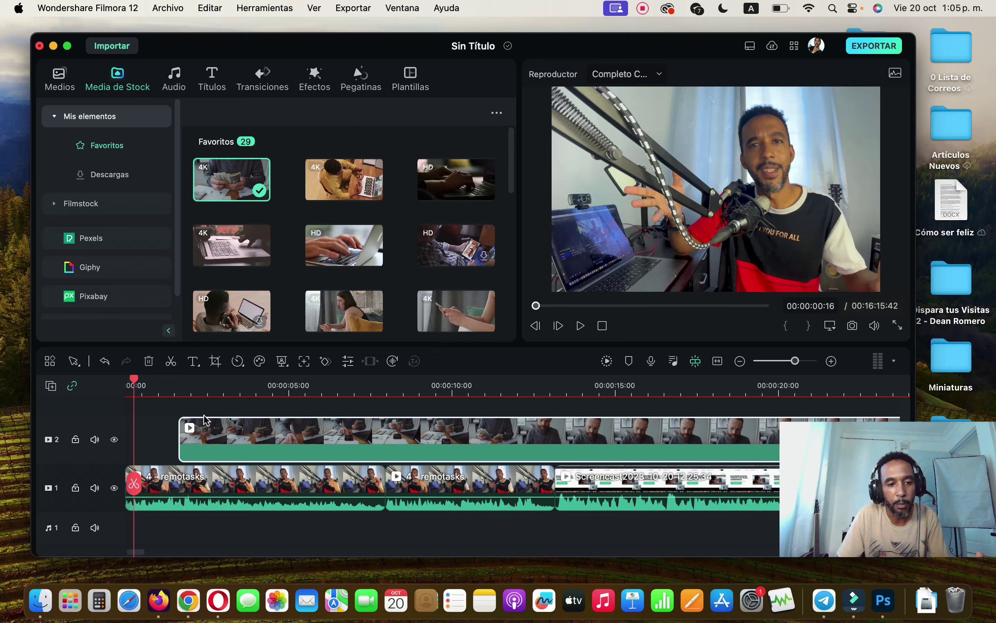
Step: Scale the banknote clip on track 2 to 113.22% to fill the frame and move its start to about 0.9 s
{"action": "left_click", "coordinate": [235, 391]}
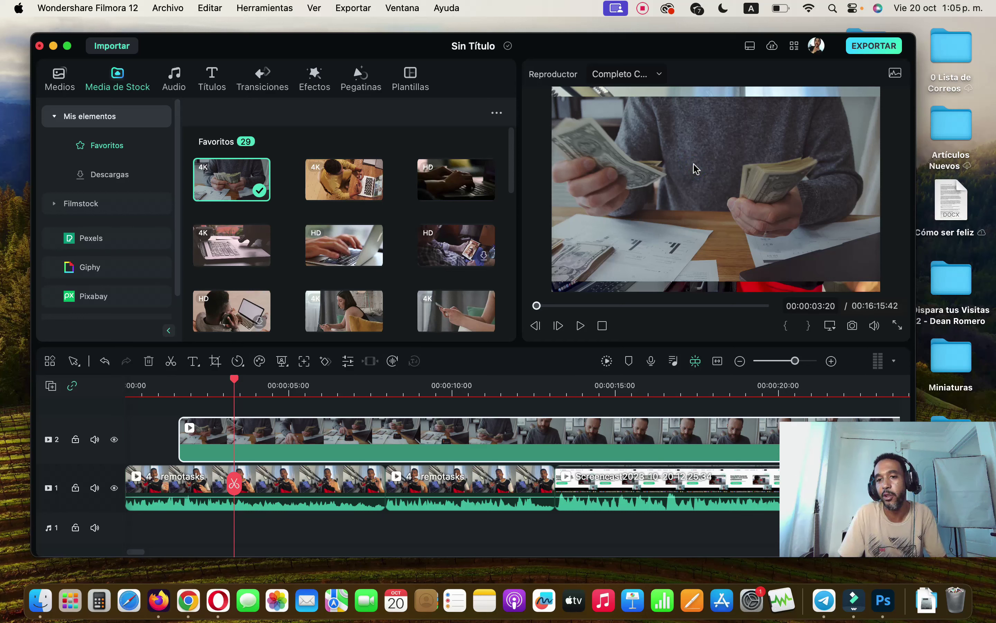
{"action": "double_click", "coordinate": [334, 433]}
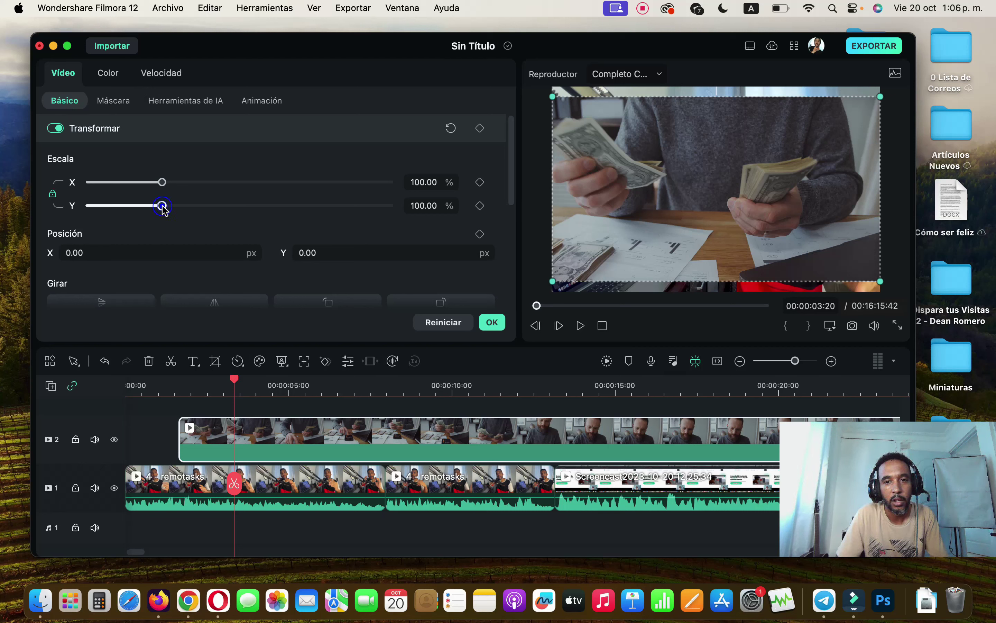
{"action": "left_click_drag", "start_coordinate": [163, 205], "coordinate": [174, 208]}
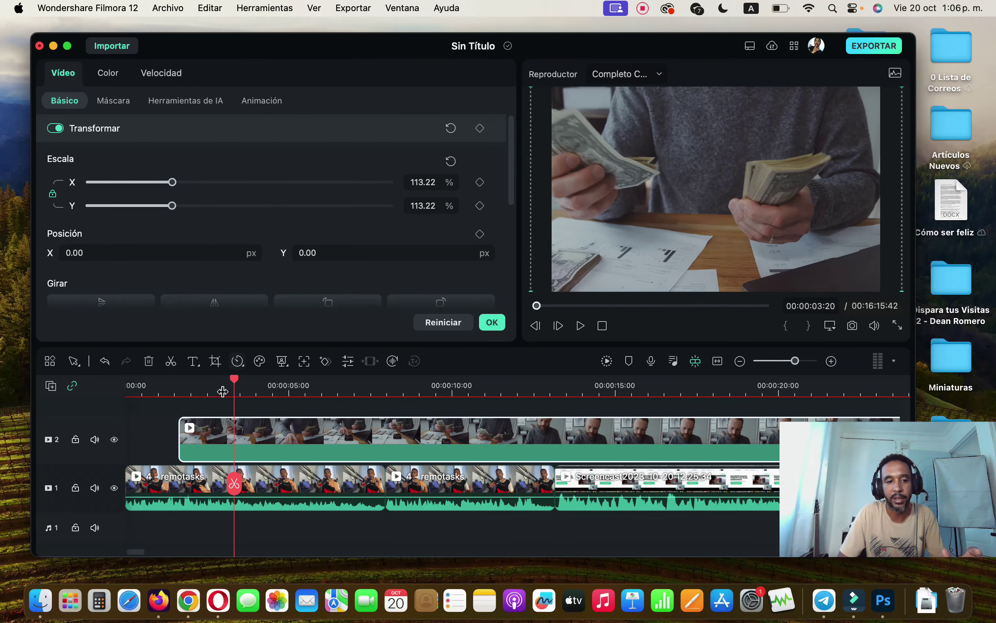
{"action": "left_click_drag", "start_coordinate": [248, 424], "coordinate": [224, 431]}
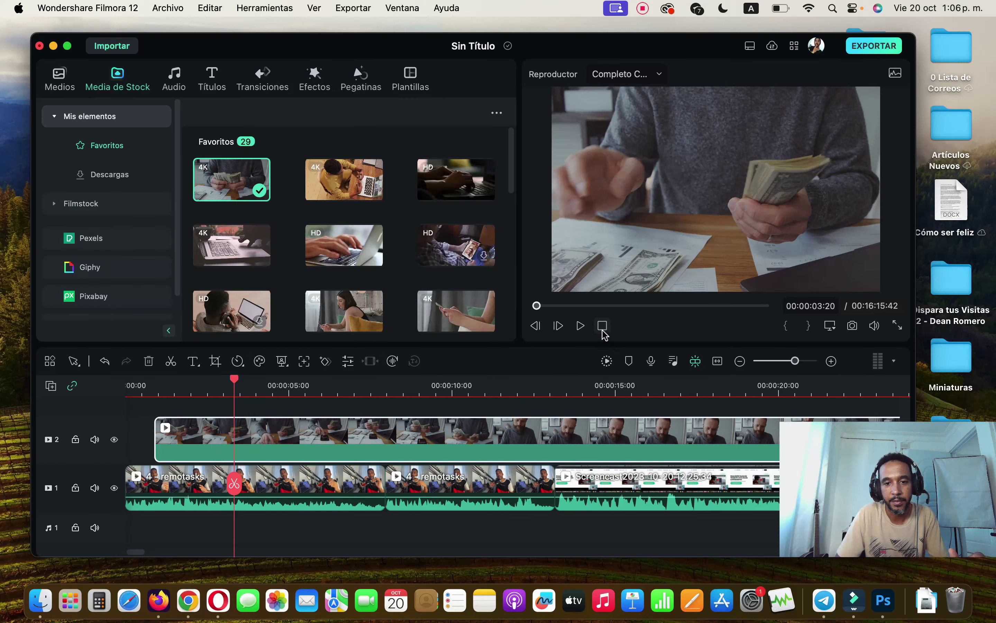
Step: Play back the banknote clip section and trim the clip's end to 00:00:03:01
{"action": "left_click", "coordinate": [602, 325]}
{"action": "left_click", "coordinate": [581, 328]}
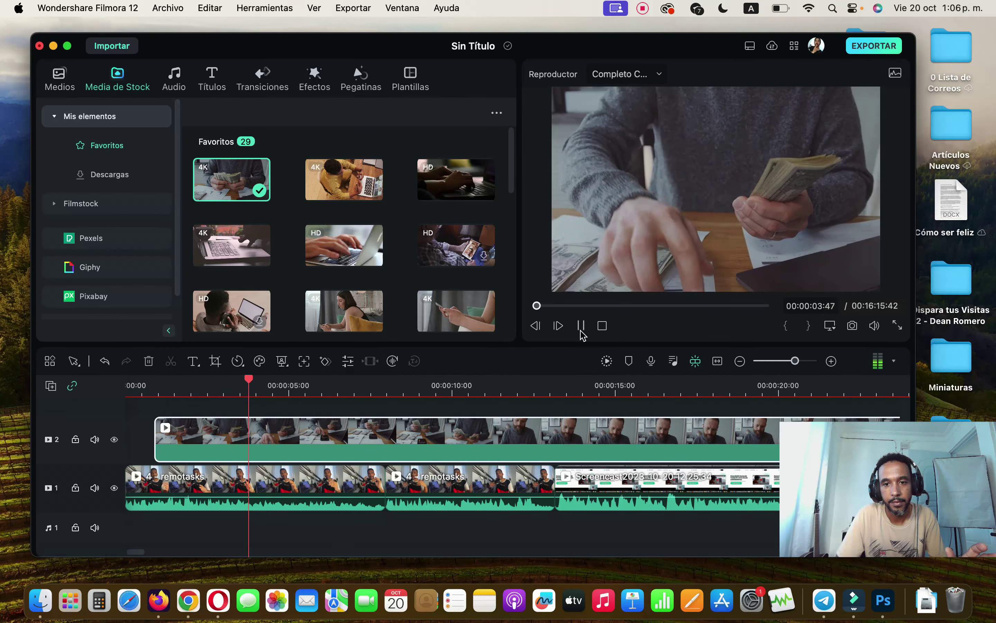
{"action": "left_click", "coordinate": [581, 328]}
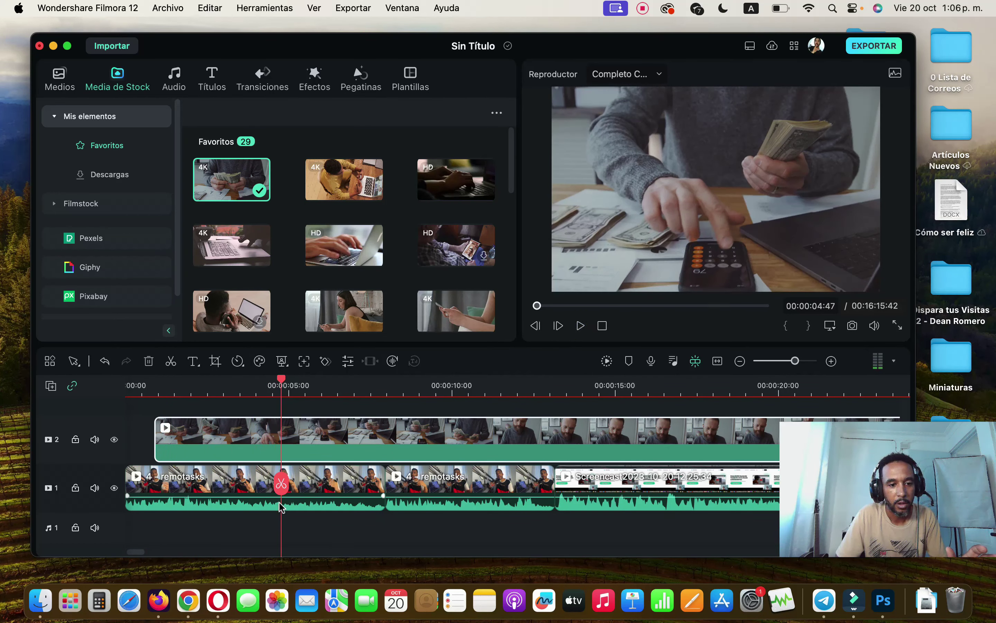
{"action": "left_click_drag", "start_coordinate": [280, 488], "coordinate": [223, 496]}
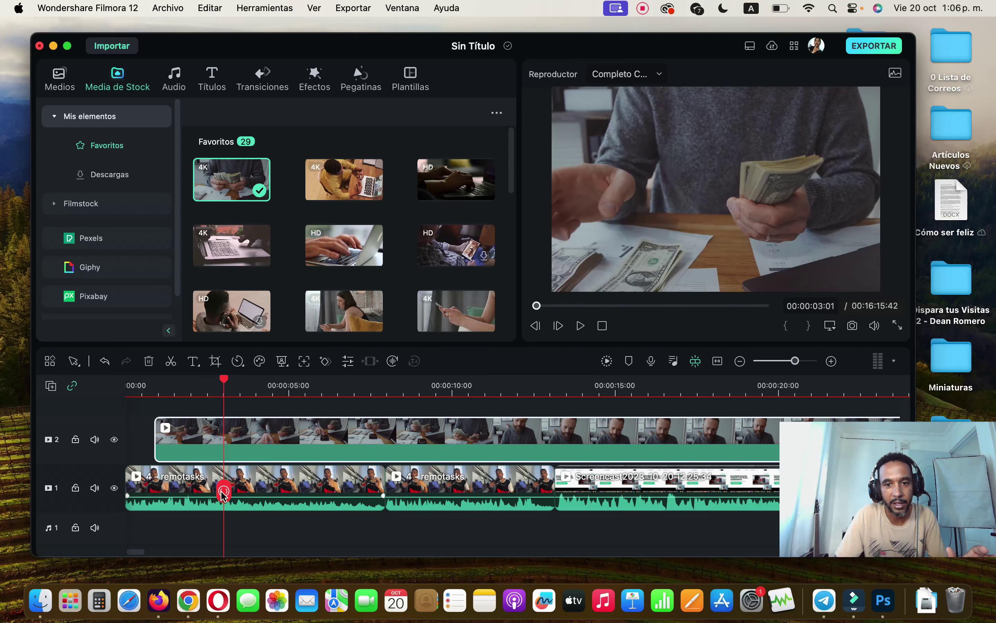
{"action": "key", "text": "alt+]"}
Step: Play the timeline from the beginning to review the banknote overlay, pausing at 00:00:04:51
{"action": "key", "text": "Home"}
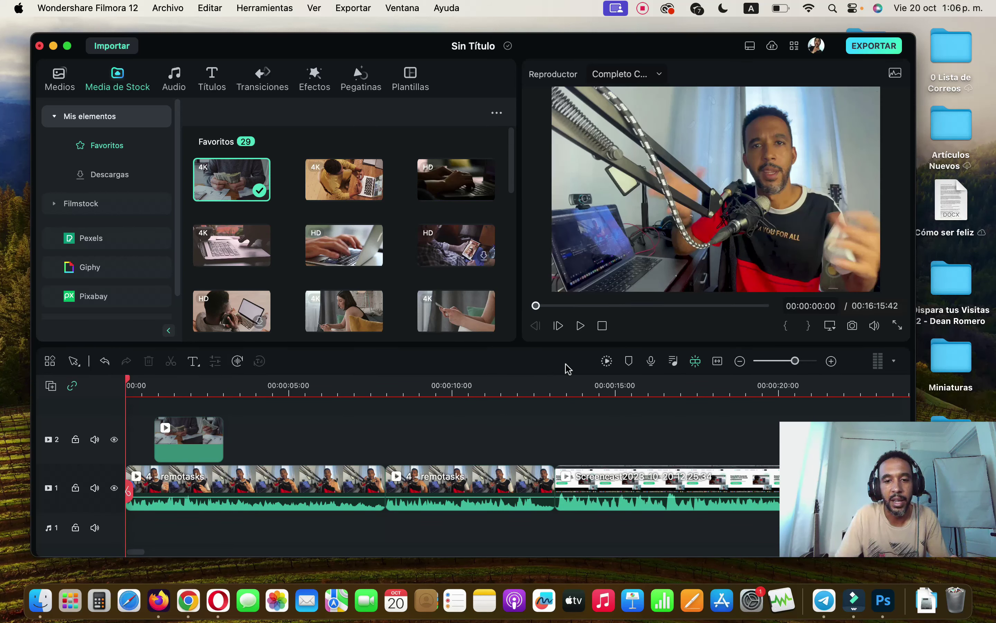
{"action": "left_click", "coordinate": [581, 328]}
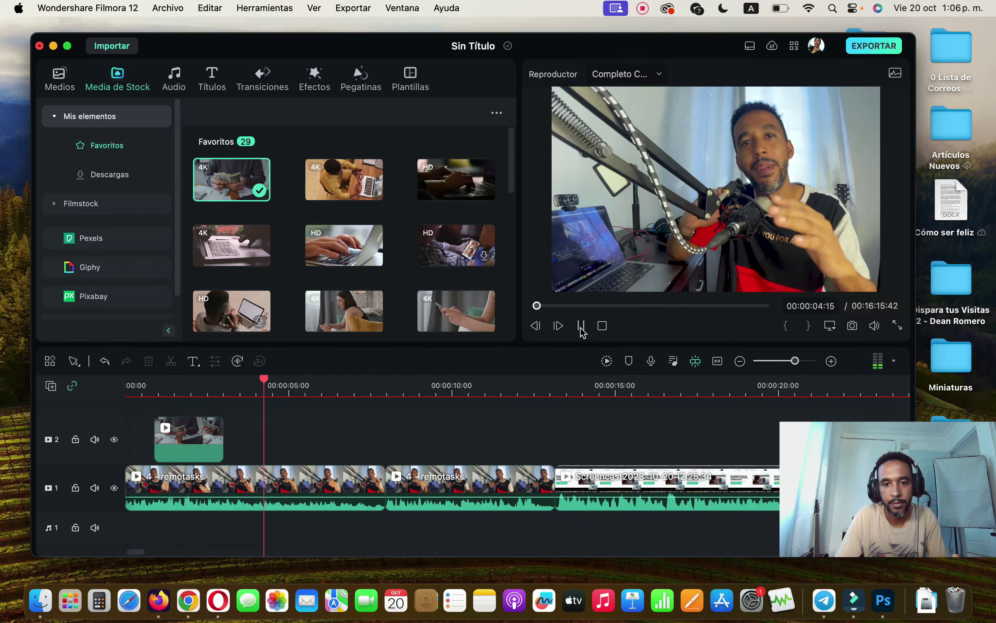
{"action": "left_click", "coordinate": [581, 325]}
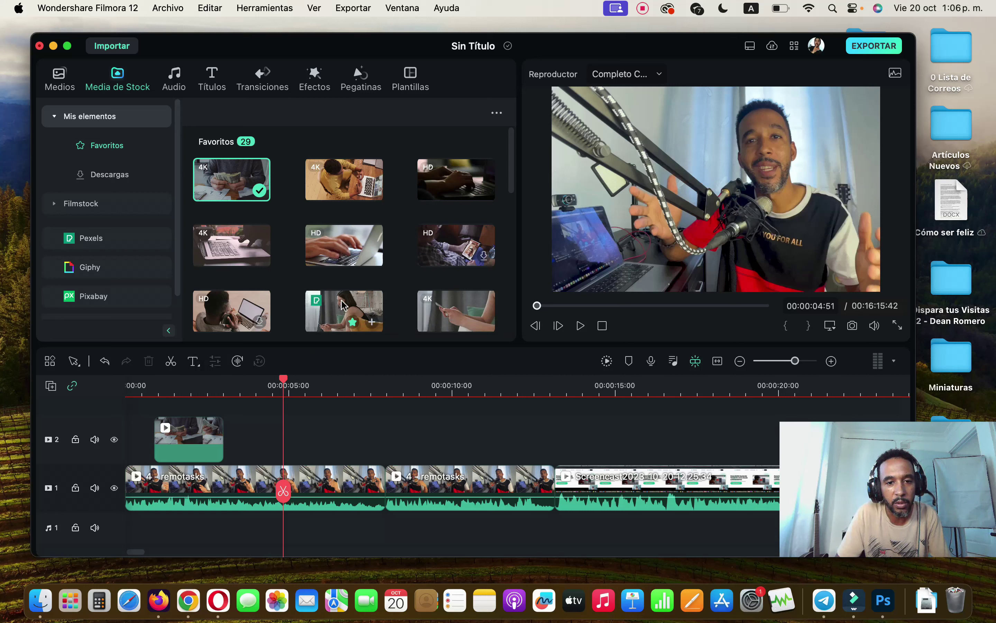
{"action": "scroll", "coordinate": [344, 306], "scroll_direction": "down", "scroll_amount": 2}
{"action": "scroll", "coordinate": [344, 306], "scroll_direction": "up", "scroll_amount": 2}
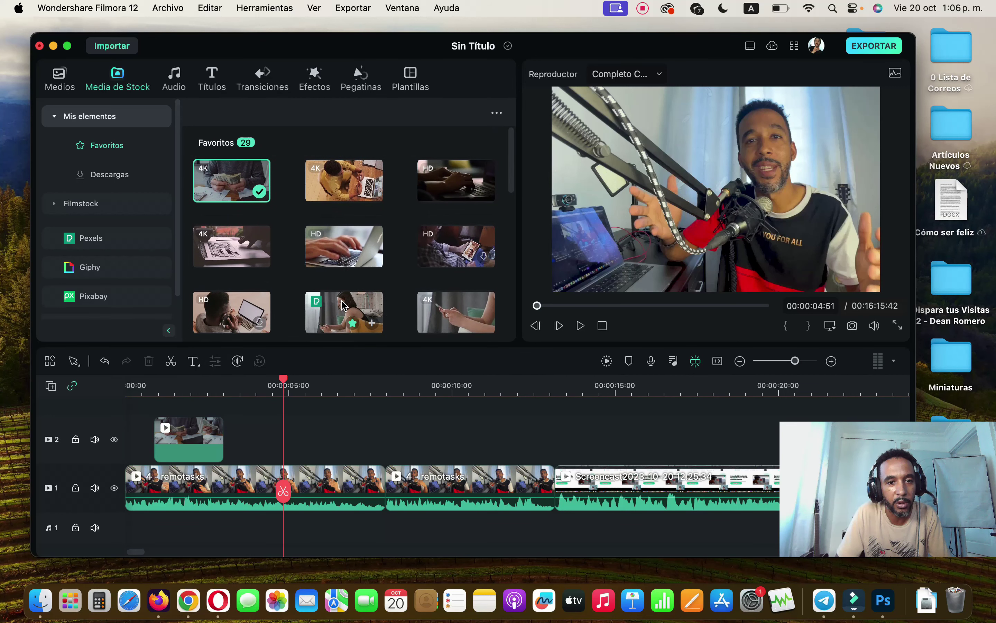
Step: Add the favourite HD clip of hands typing on a laptop after the banknote clip on track 2, split at 00:00:04:52 and delete its remainder
{"action": "scroll", "coordinate": [344, 306], "scroll_direction": "down", "scroll_amount": 4}
{"action": "scroll", "coordinate": [338, 247], "scroll_direction": "up", "scroll_amount": 2}
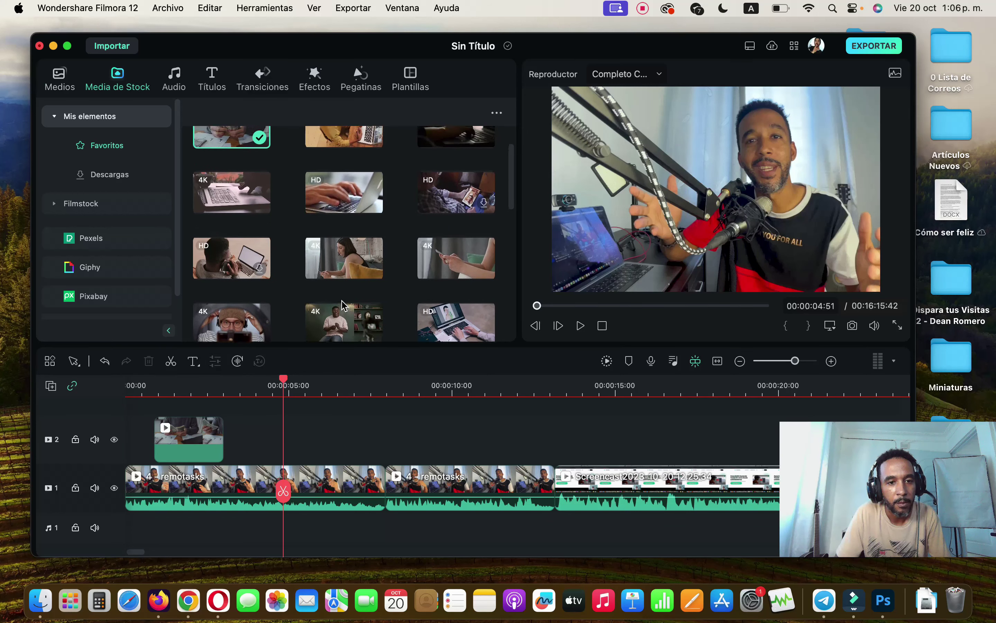
{"action": "left_click", "coordinate": [333, 193]}
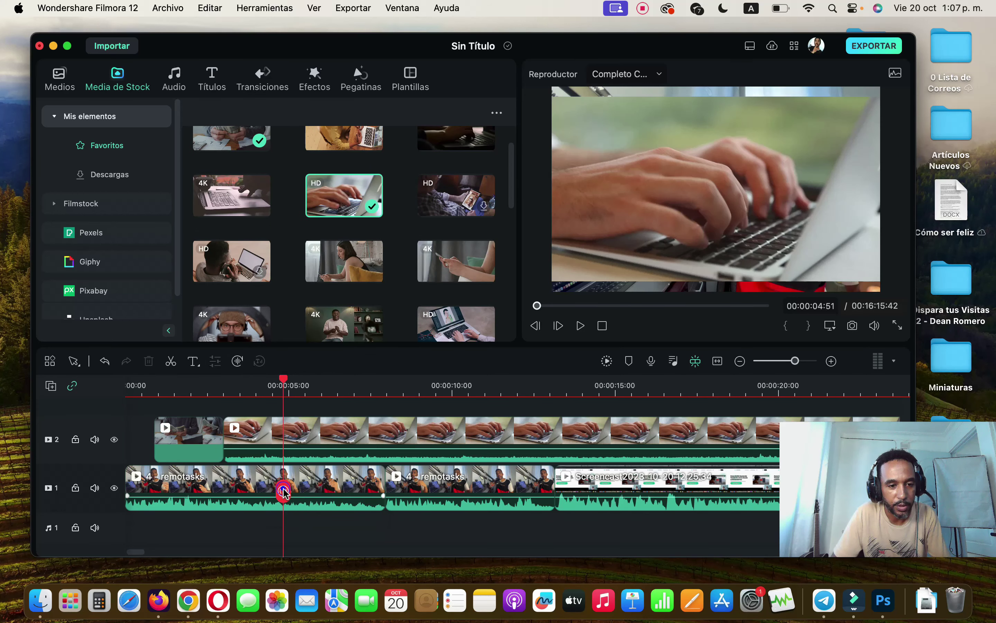
{"action": "left_click", "coordinate": [284, 496]}
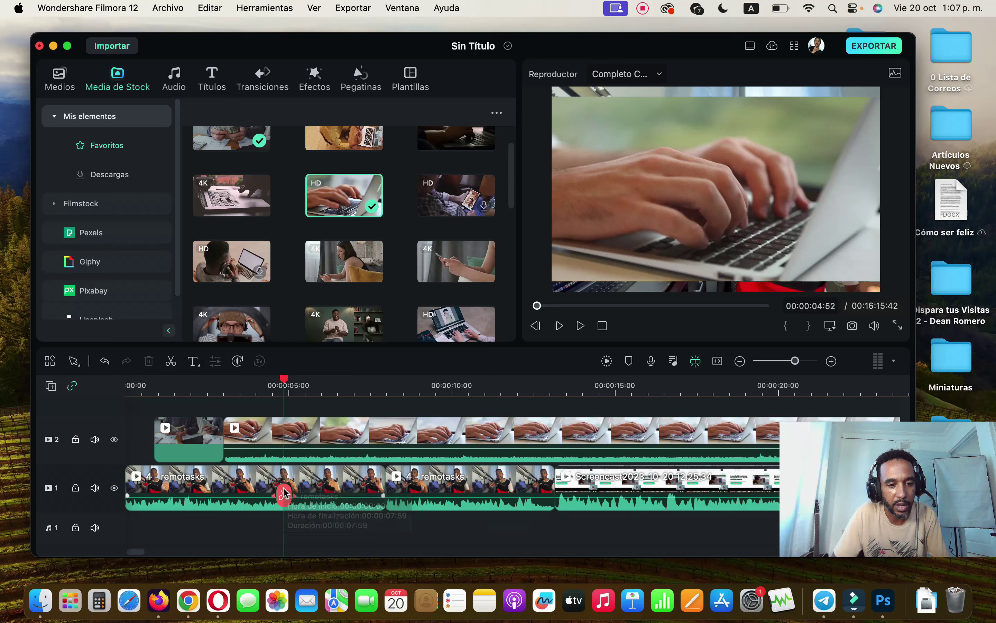
{"action": "left_click", "coordinate": [306, 447]}
{"action": "key", "text": "Delete"}
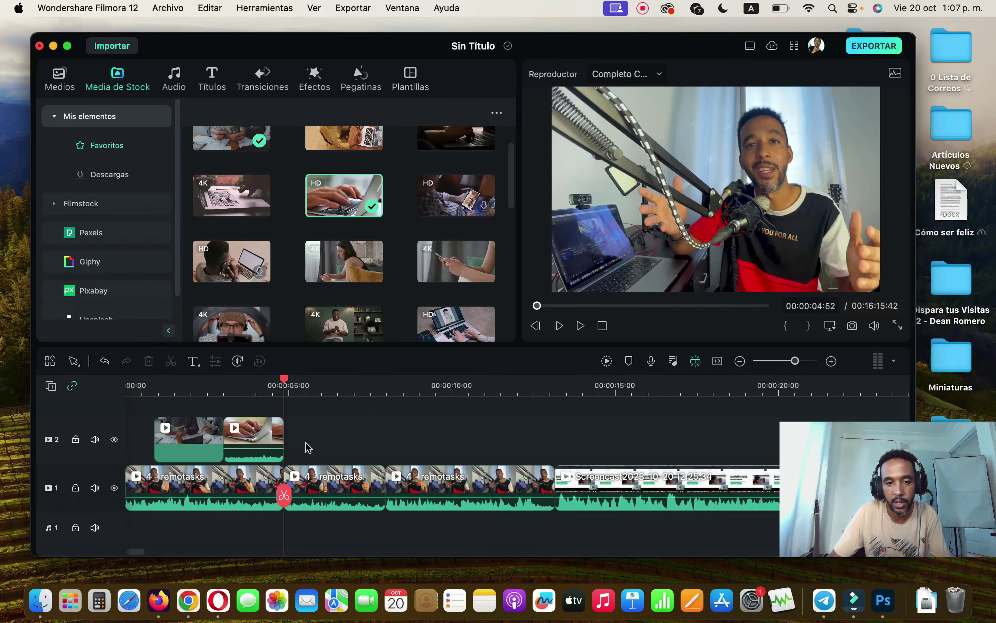
Step: Scale the laptop-typing clip on track 2 to 118.14% to fill the frame and play it back
{"action": "left_click_drag", "start_coordinate": [284, 495], "coordinate": [258, 495]}
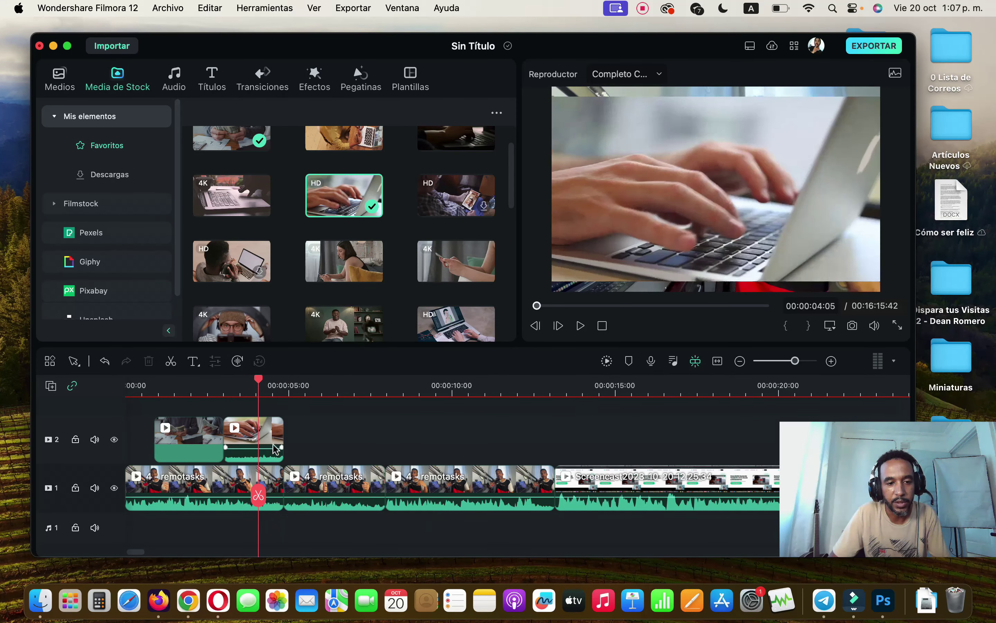
{"action": "double_click", "coordinate": [275, 441]}
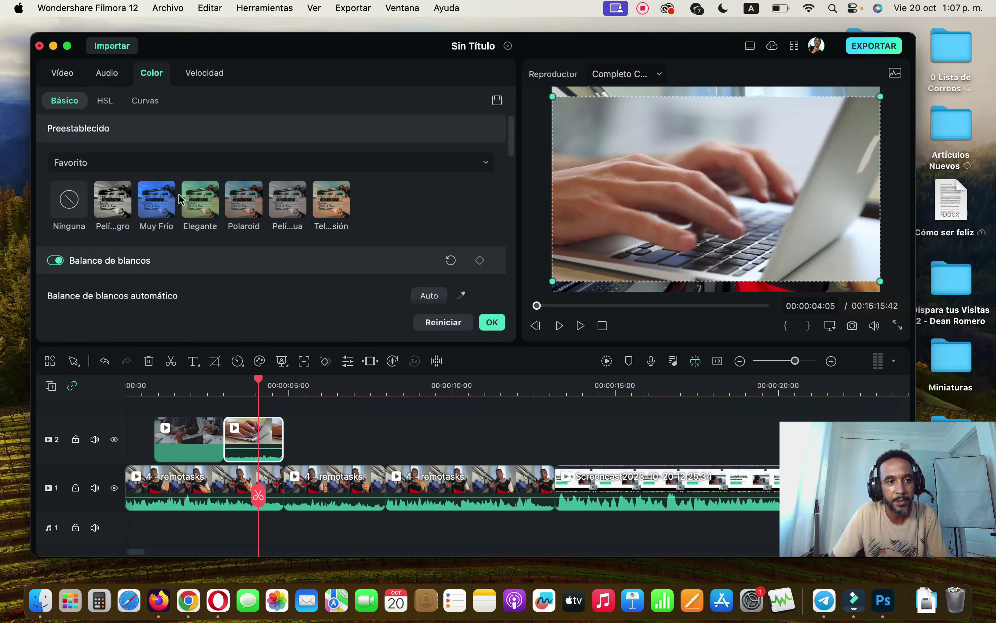
{"action": "left_click", "coordinate": [63, 73]}
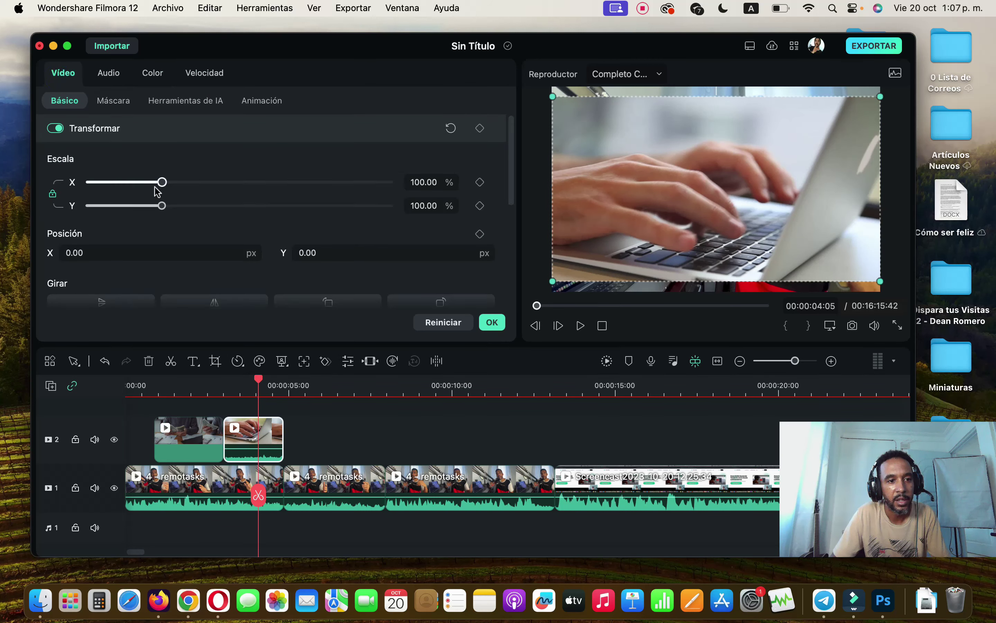
{"action": "left_click_drag", "start_coordinate": [161, 208], "coordinate": [175, 207]}
{"action": "left_click", "coordinate": [581, 326]}
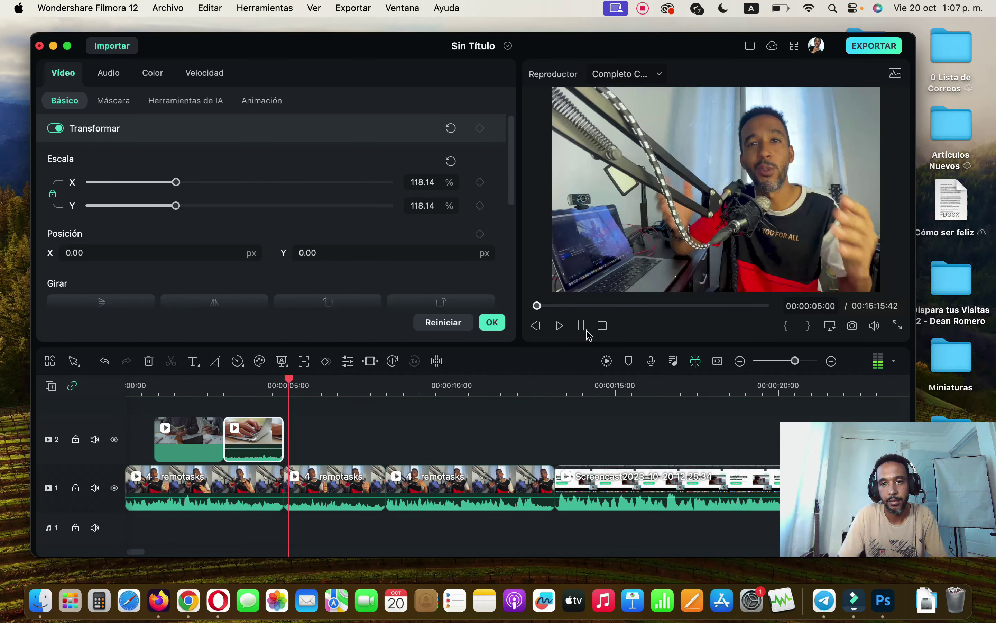
Step: Detach the audio from the laptop-typing clip on track 2 and delete the separated audio
{"action": "left_click", "coordinate": [264, 447]}
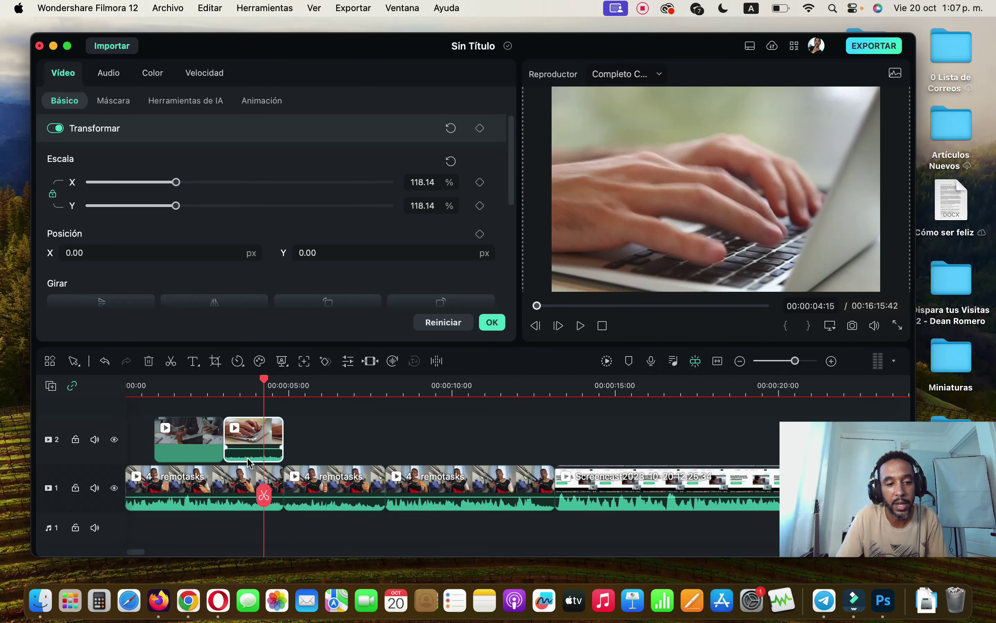
{"action": "right_click", "coordinate": [252, 436]}
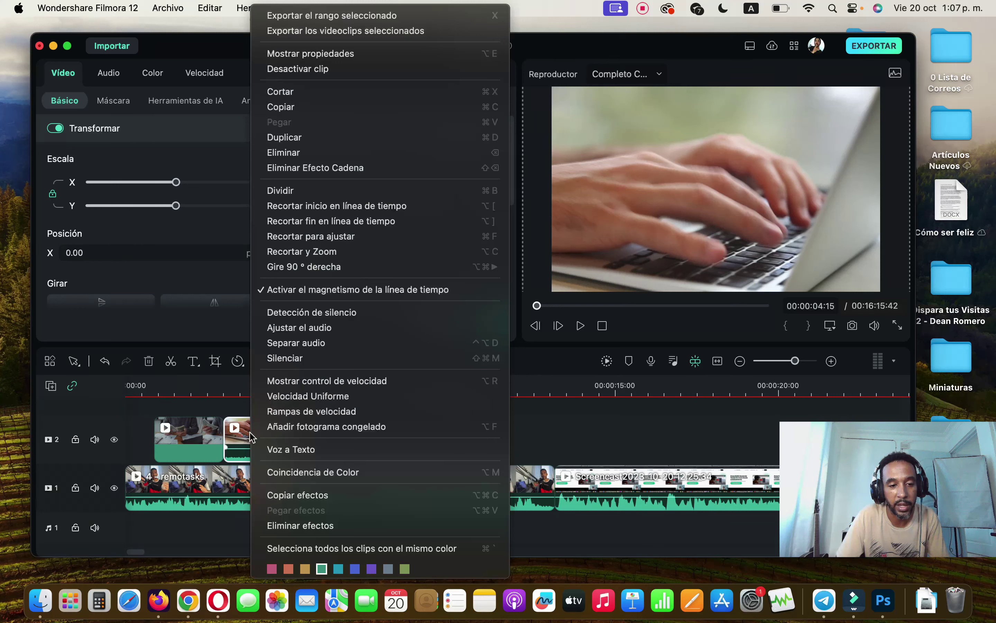
{"action": "left_click", "coordinate": [295, 344]}
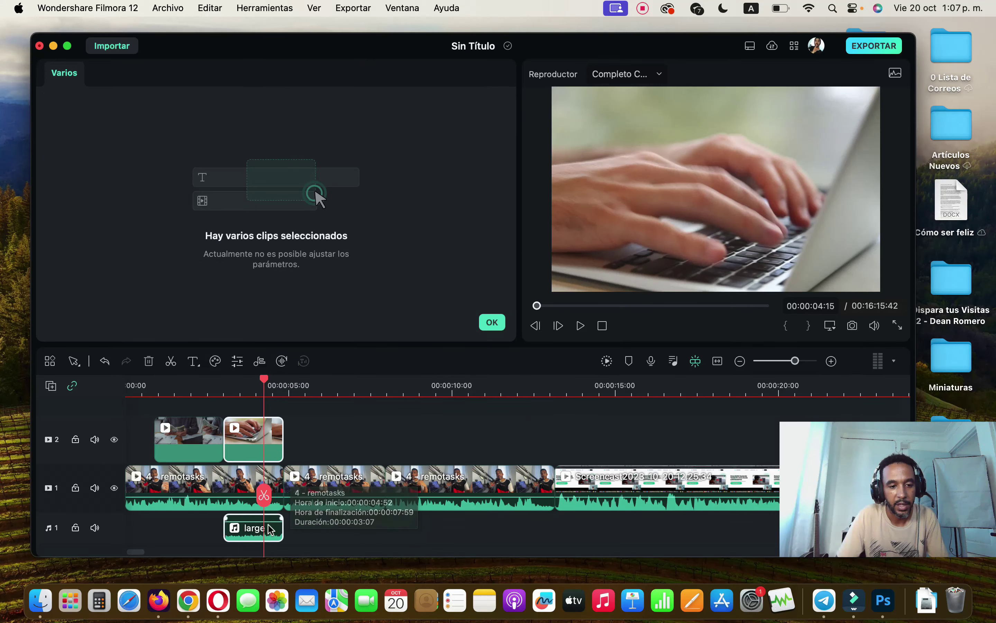
{"action": "left_click", "coordinate": [267, 523]}
{"action": "key", "text": "Delete"}
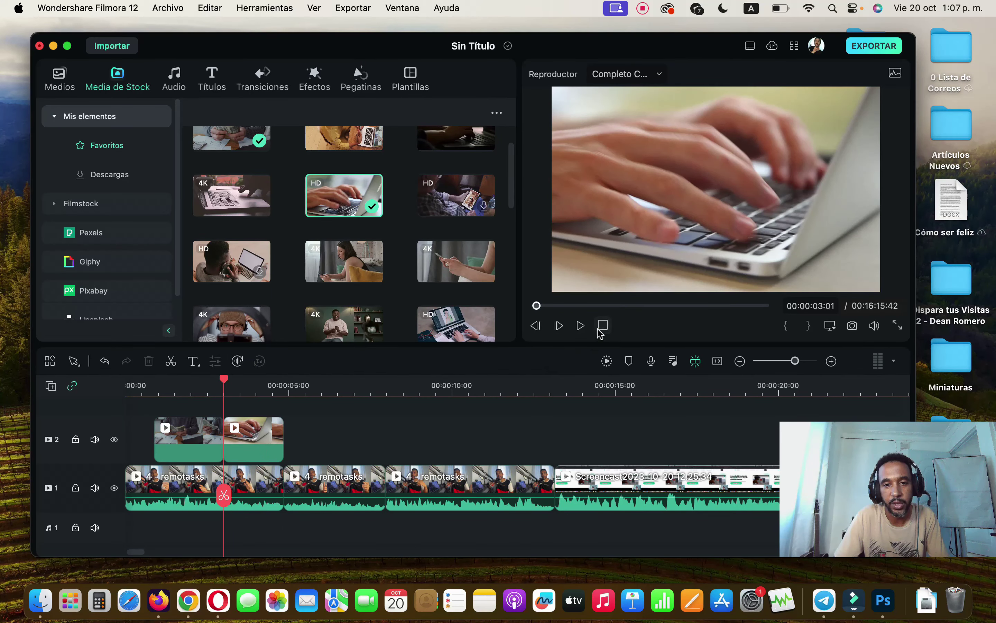
Step: Play the timeline from the beginning to review the order of the two stock overlays
{"action": "left_click", "coordinate": [602, 327]}
{"action": "left_click", "coordinate": [581, 326]}
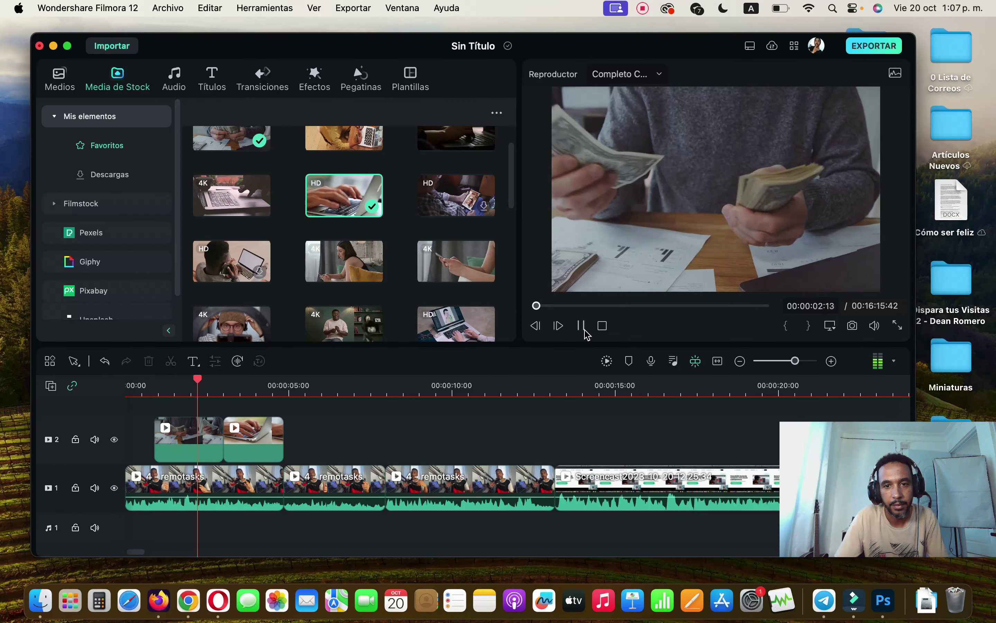
{"action": "left_click", "coordinate": [585, 330]}
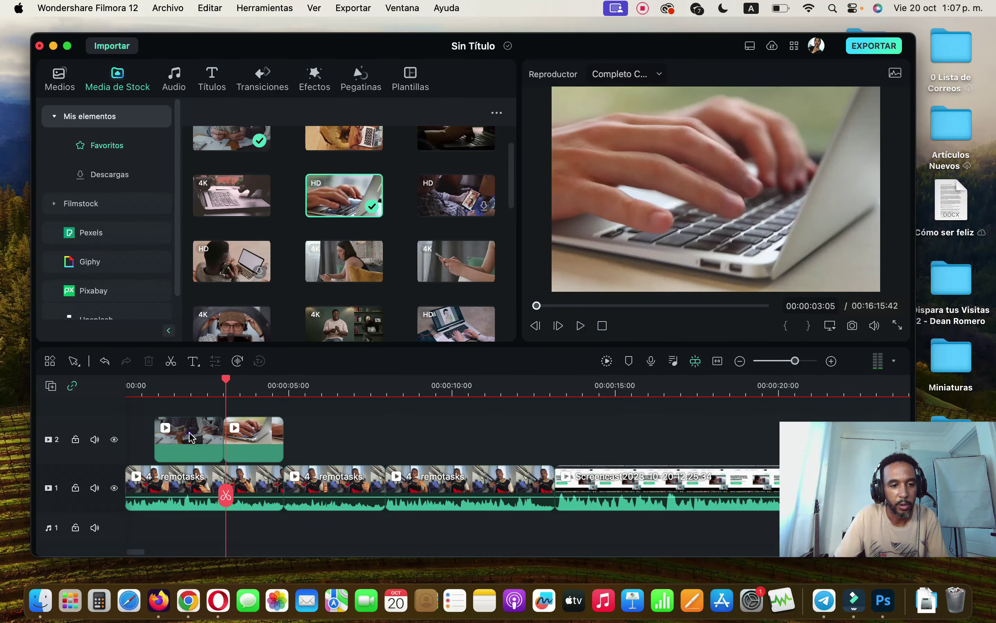
Step: Swap the two overlays on track 2 so the laptop-typing clip precedes the banknote clip, and play back the result
{"action": "left_click_drag", "start_coordinate": [191, 437], "coordinate": [309, 445]}
{"action": "left_click_drag", "start_coordinate": [298, 445], "coordinate": [238, 445]}
{"action": "left_click", "coordinate": [580, 325]}
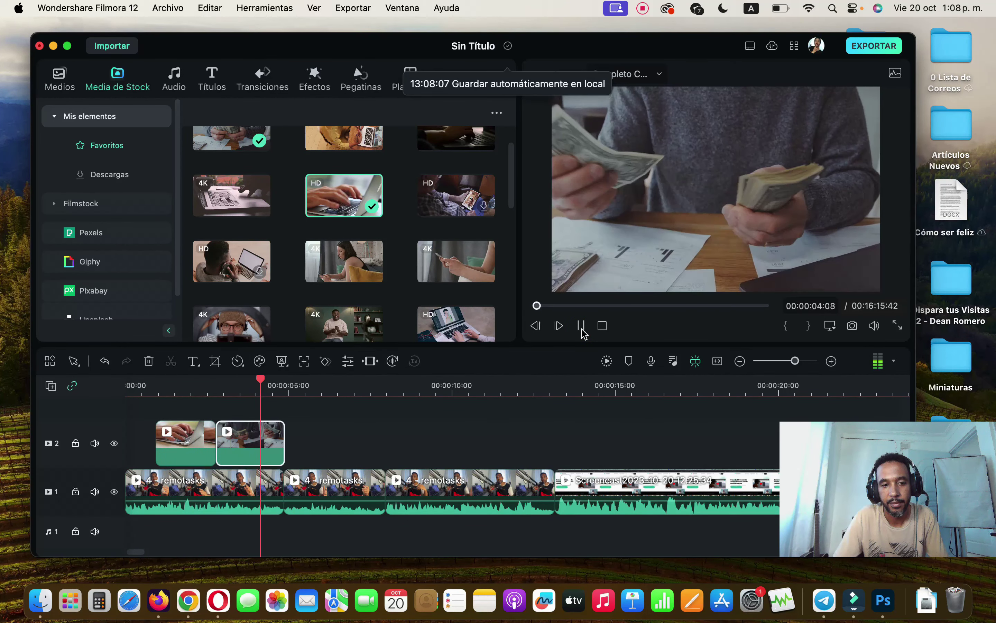
{"action": "left_click", "coordinate": [581, 326]}
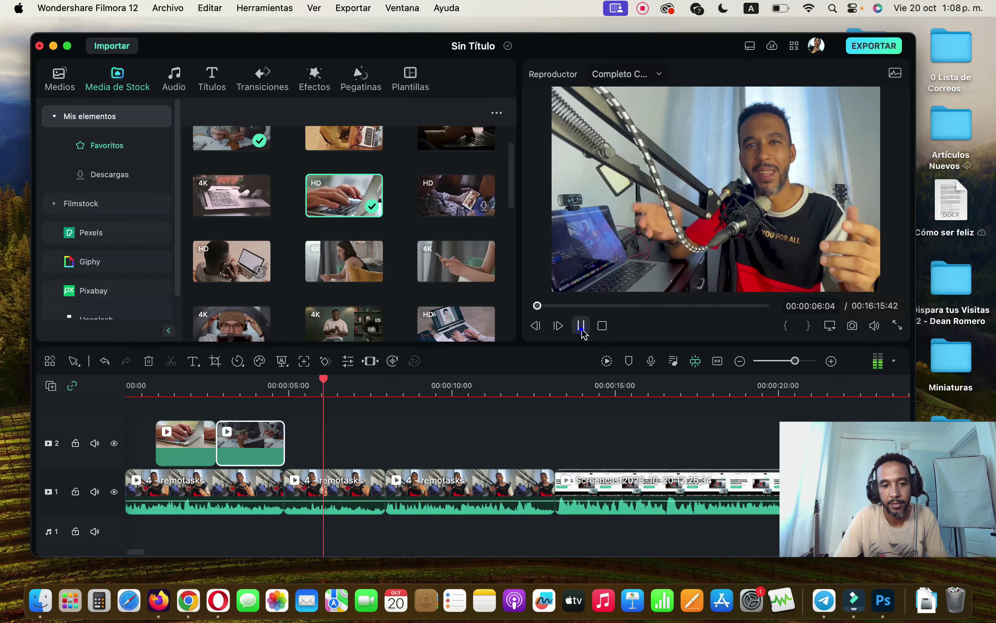
Step: Browse the default title templates in the included titles category and look over the other title categories
{"action": "scroll", "coordinate": [266, 230], "scroll_direction": "up", "scroll_amount": 2}
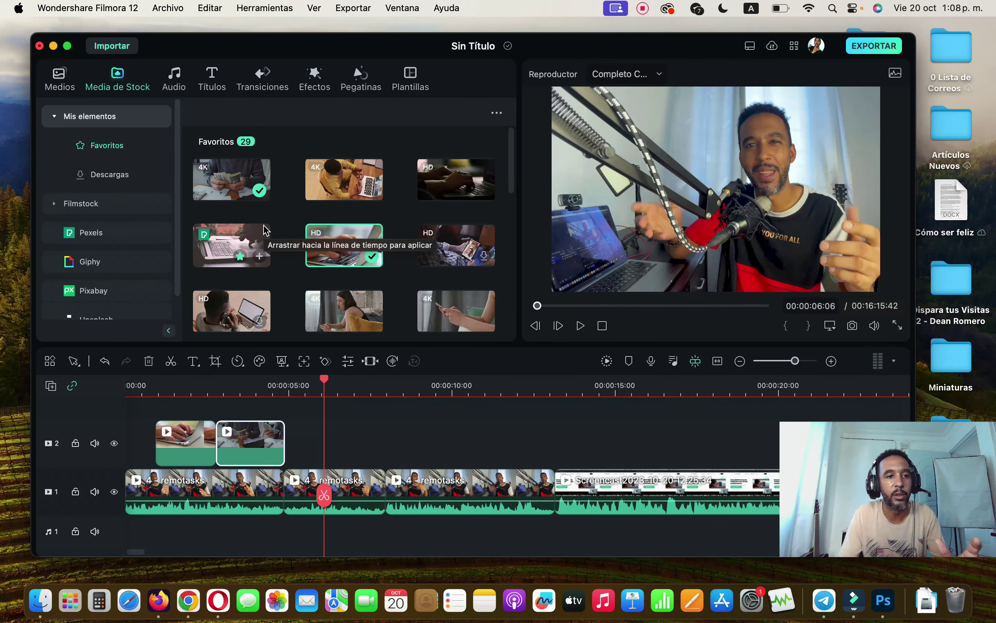
{"action": "left_click", "coordinate": [218, 88]}
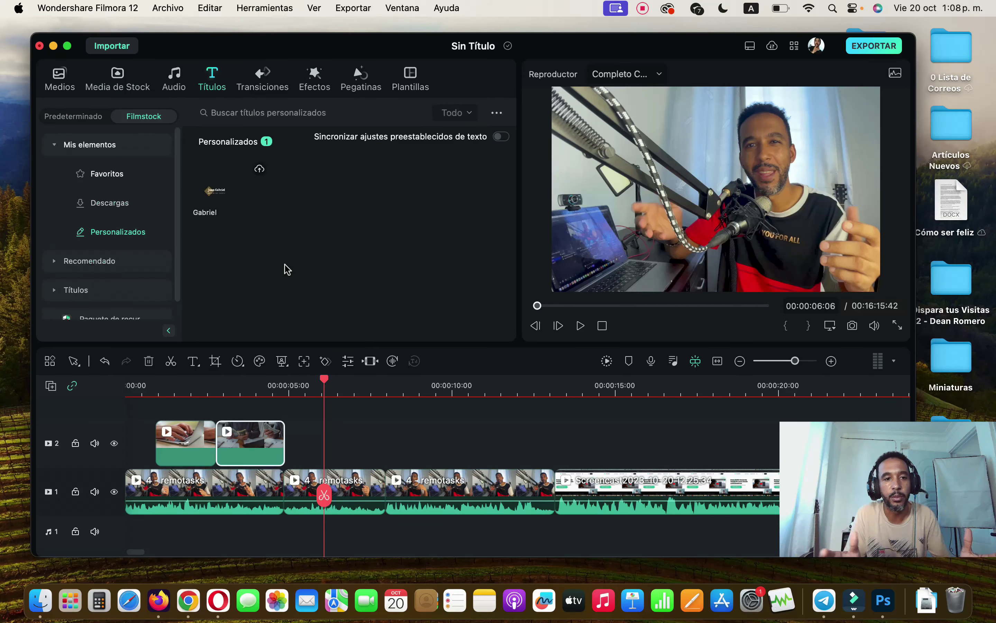
{"action": "left_click", "coordinate": [81, 117]}
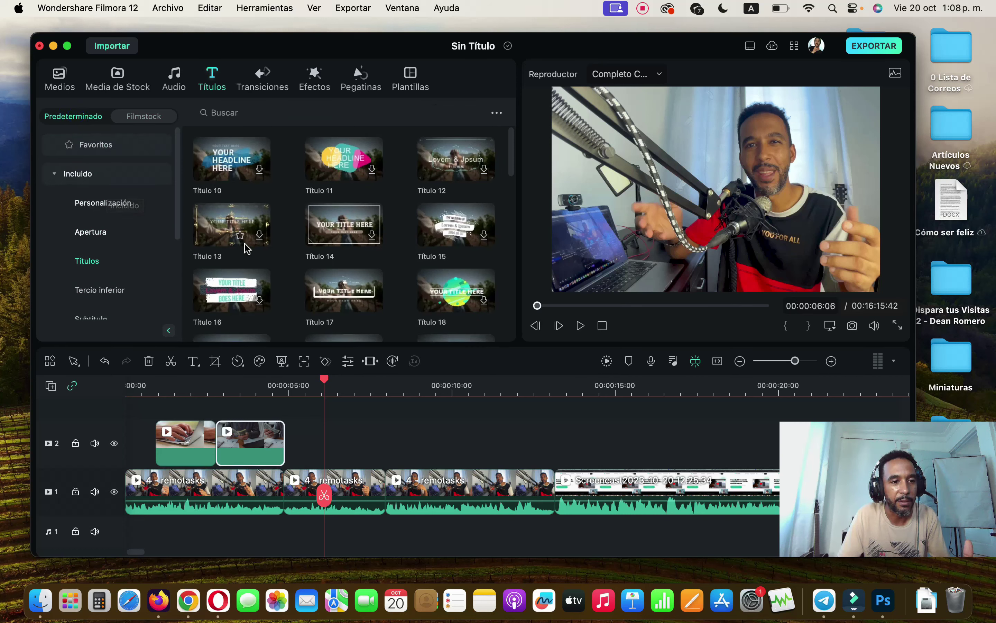
{"action": "scroll", "coordinate": [246, 249], "scroll_direction": "down", "scroll_amount": 5}
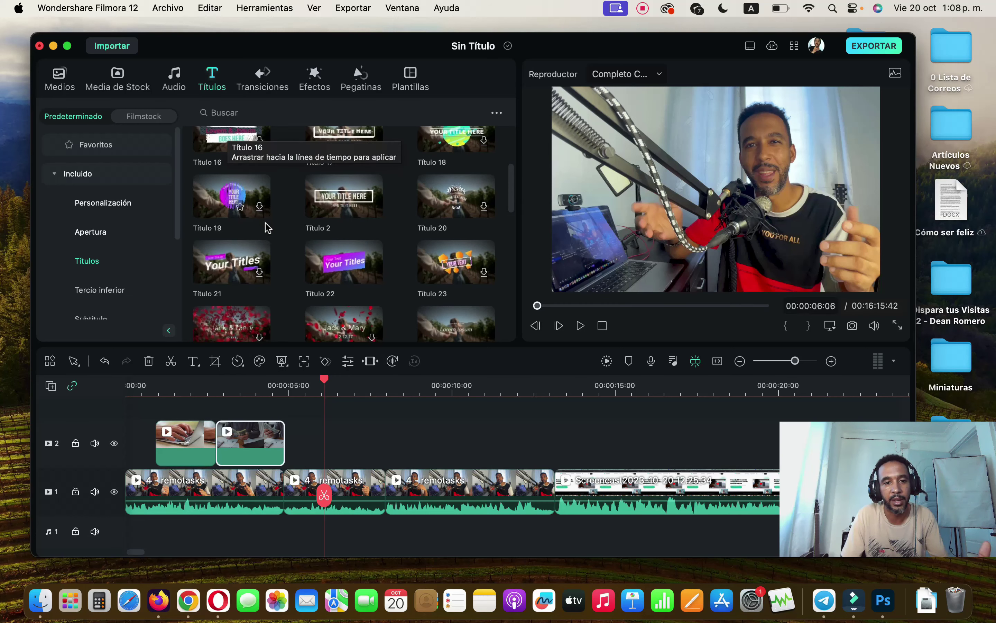
{"action": "scroll", "coordinate": [267, 224], "scroll_direction": "down", "scroll_amount": 4}
{"action": "scroll", "coordinate": [267, 226], "scroll_direction": "down", "scroll_amount": 10}
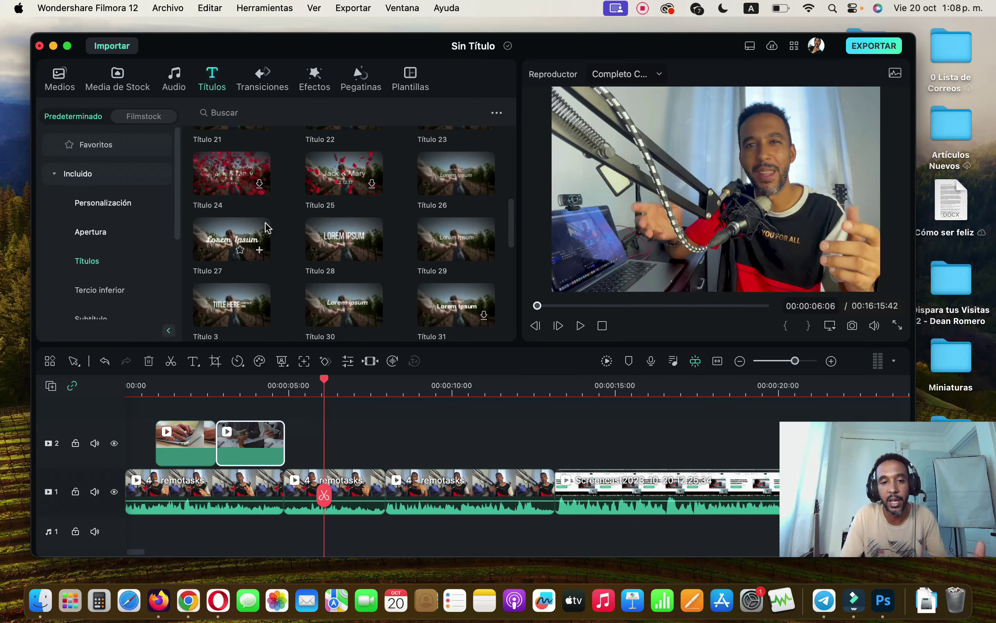
{"action": "scroll", "coordinate": [266, 225], "scroll_direction": "down", "scroll_amount": 3}
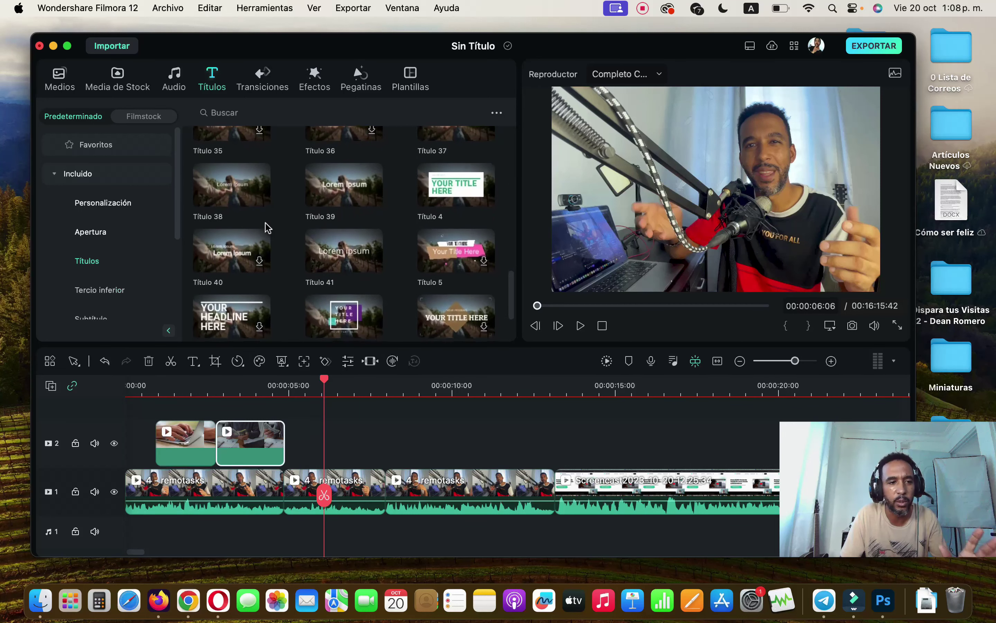
{"action": "scroll", "coordinate": [116, 231], "scroll_direction": "down", "scroll_amount": 3}
{"action": "scroll", "coordinate": [130, 264], "scroll_direction": "down", "scroll_amount": 4}
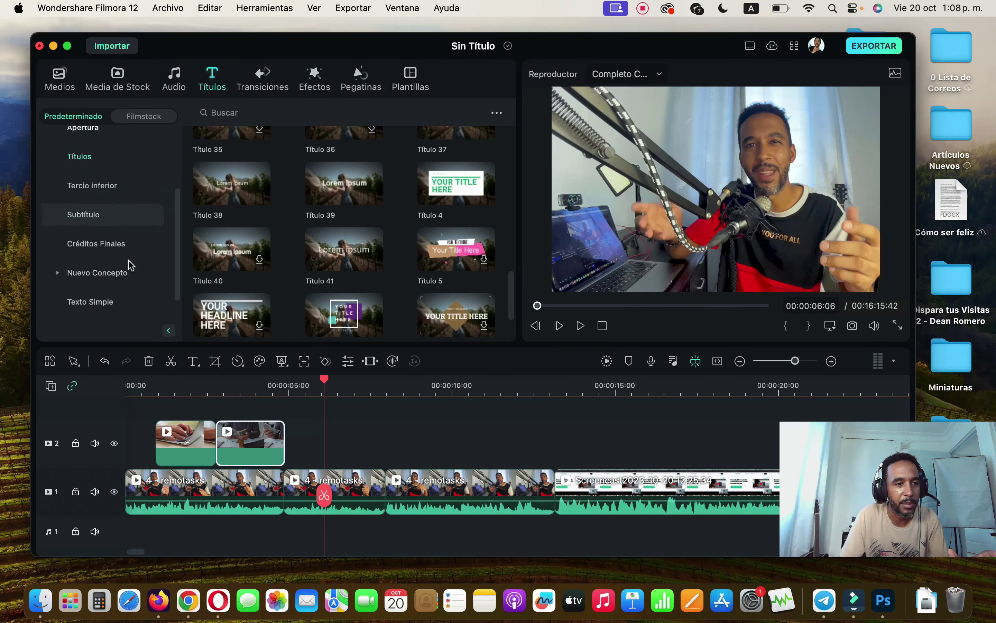
{"action": "scroll", "coordinate": [123, 266], "scroll_direction": "up", "scroll_amount": 5}
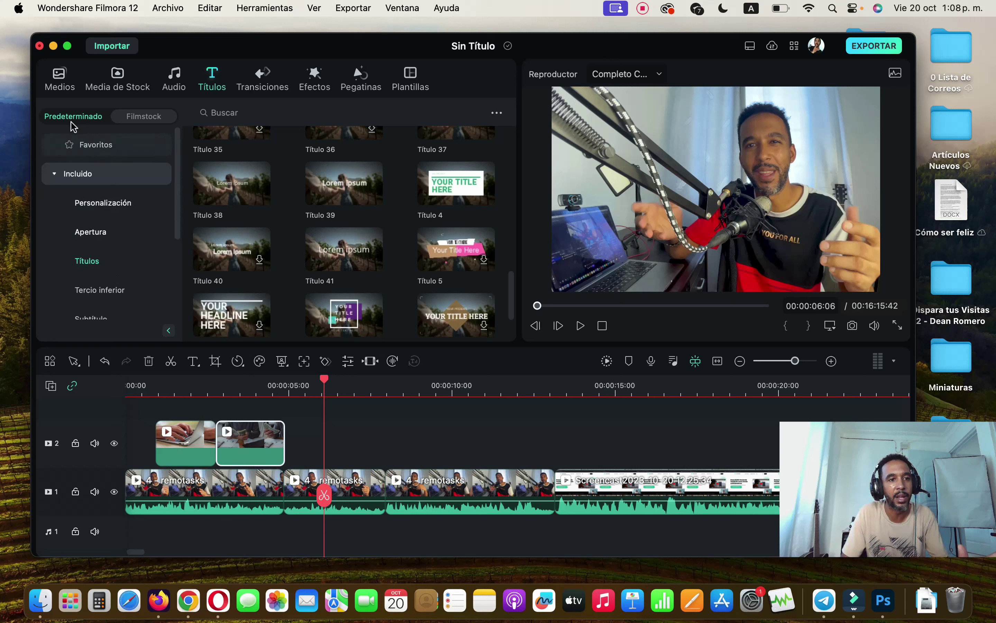
Step: Browse the trending Filmstock title templates among the recommended ones
{"action": "left_click", "coordinate": [144, 117]}
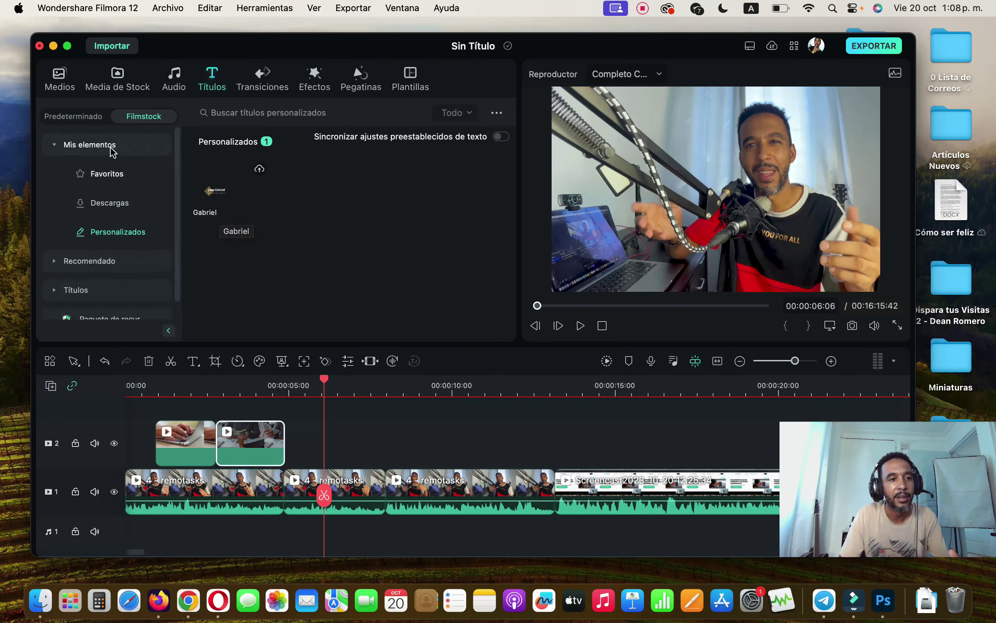
{"action": "left_click", "coordinate": [109, 263]}
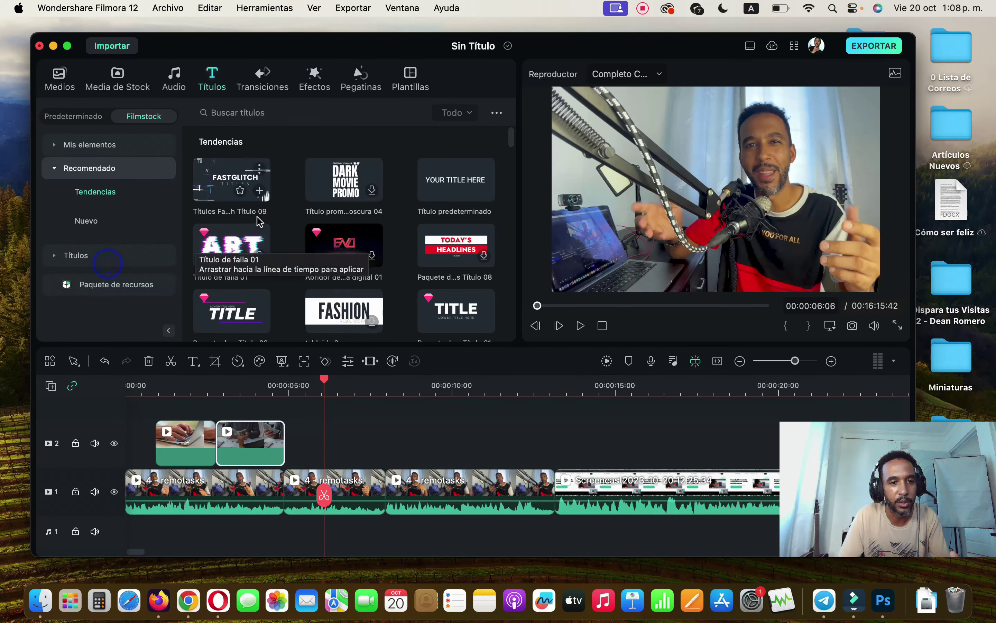
{"action": "scroll", "coordinate": [266, 224], "scroll_direction": "down", "scroll_amount": 3}
{"action": "scroll", "coordinate": [266, 226], "scroll_direction": "down", "scroll_amount": 10}
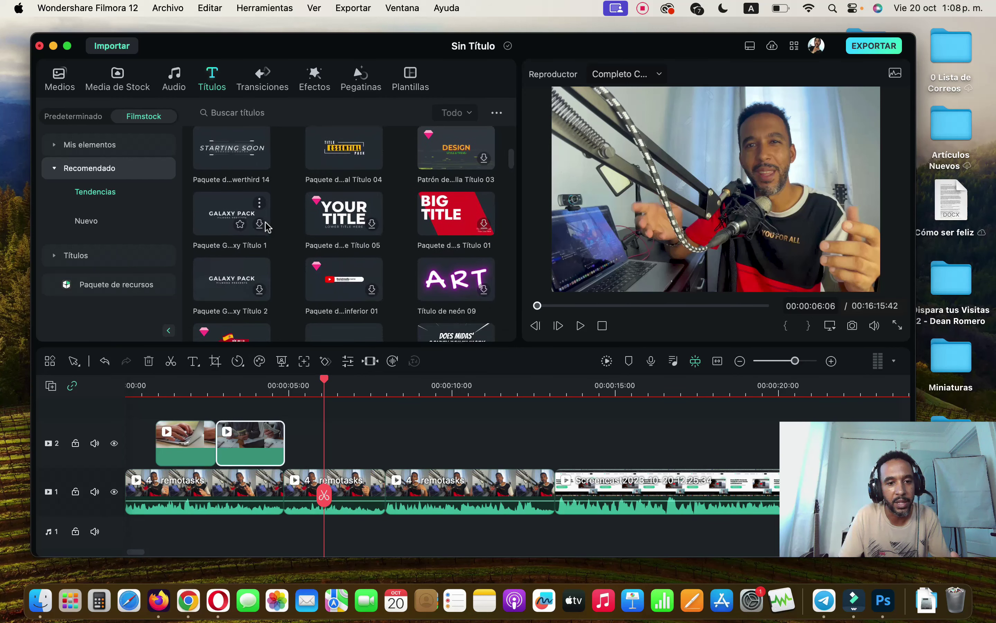
{"action": "scroll", "coordinate": [267, 226], "scroll_direction": "down", "scroll_amount": 10}
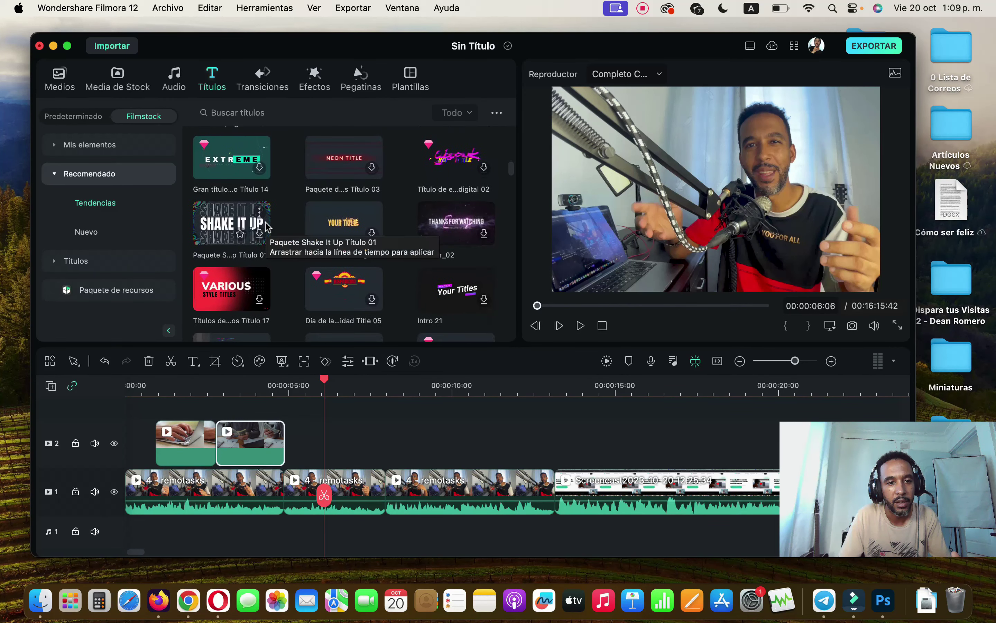
{"action": "scroll", "coordinate": [267, 226], "scroll_direction": "down", "scroll_amount": 3}
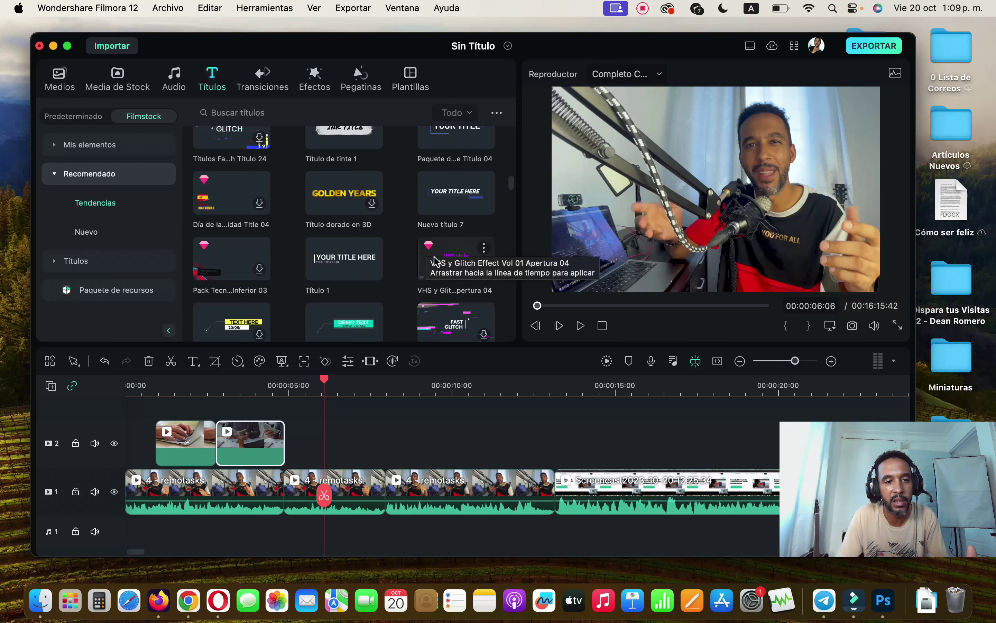
{"action": "scroll", "coordinate": [435, 261], "scroll_direction": "down", "scroll_amount": 5}
{"action": "scroll", "coordinate": [450, 270], "scroll_direction": "down", "scroll_amount": 5}
Step: Add the YouTube-style subscribe lower-third title to track 2 right after the banknote clip, at 00:00:04:54
{"action": "left_click", "coordinate": [286, 408]}
{"action": "scroll", "coordinate": [400, 296], "scroll_direction": "up", "scroll_amount": 3}
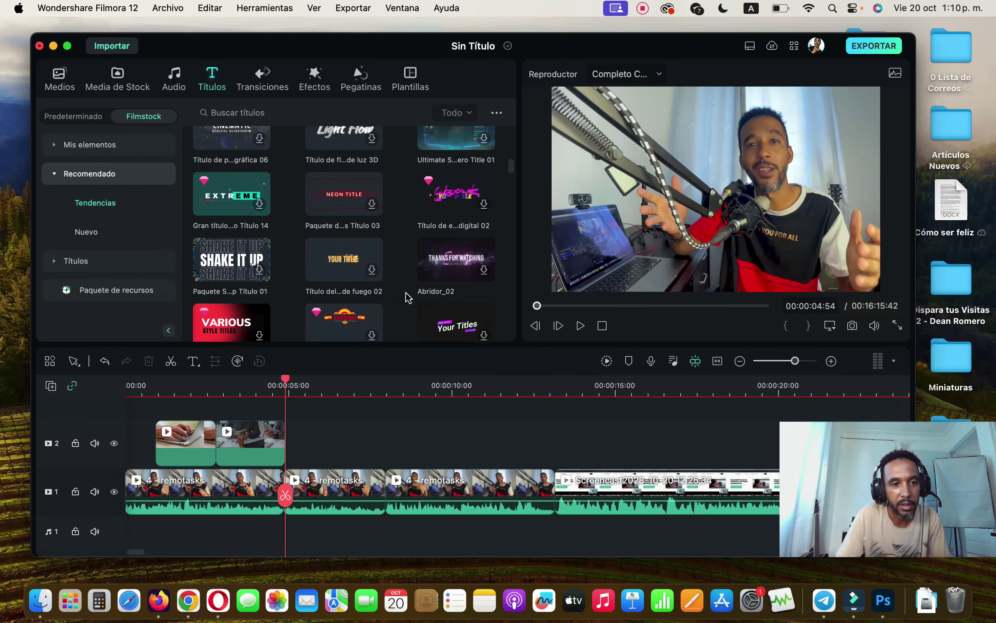
{"action": "scroll", "coordinate": [460, 242], "scroll_direction": "up", "scroll_amount": 3}
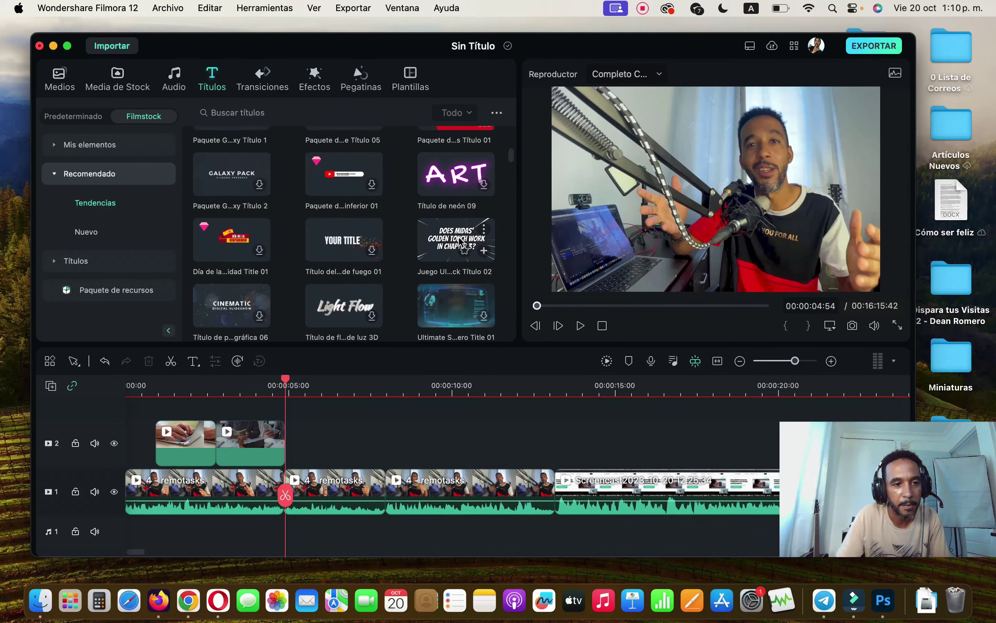
{"action": "scroll", "coordinate": [460, 242], "scroll_direction": "up", "scroll_amount": 2}
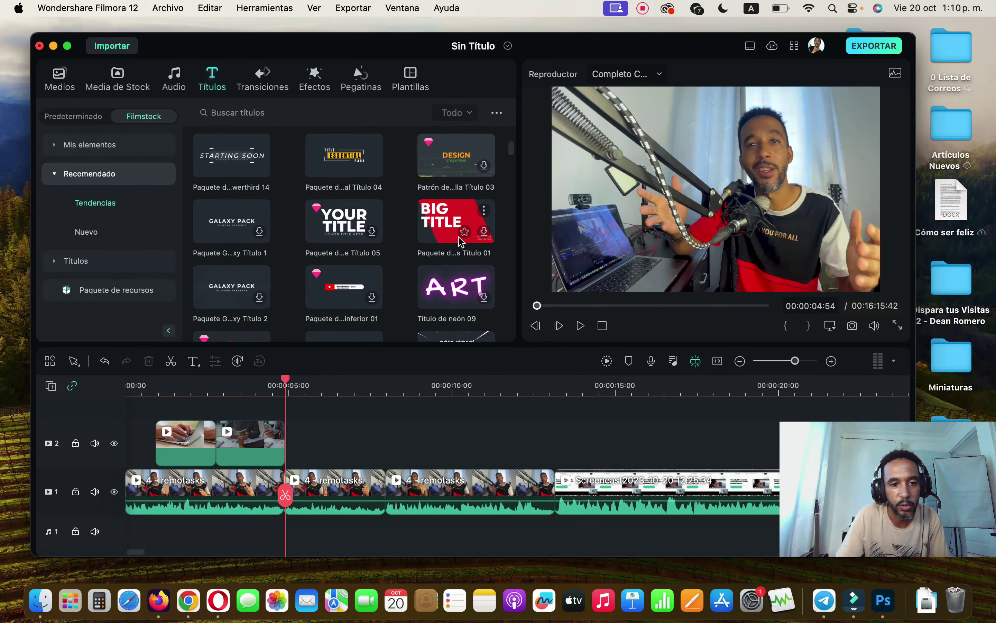
{"action": "left_click_drag", "start_coordinate": [344, 287], "coordinate": [312, 440]}
Step: Replace the lower-third title's "Socialmedia name" text with the channel name, previewing it at 00:00:06:18
{"action": "left_click", "coordinate": [331, 387]}
{"action": "double_click", "coordinate": [360, 445]}
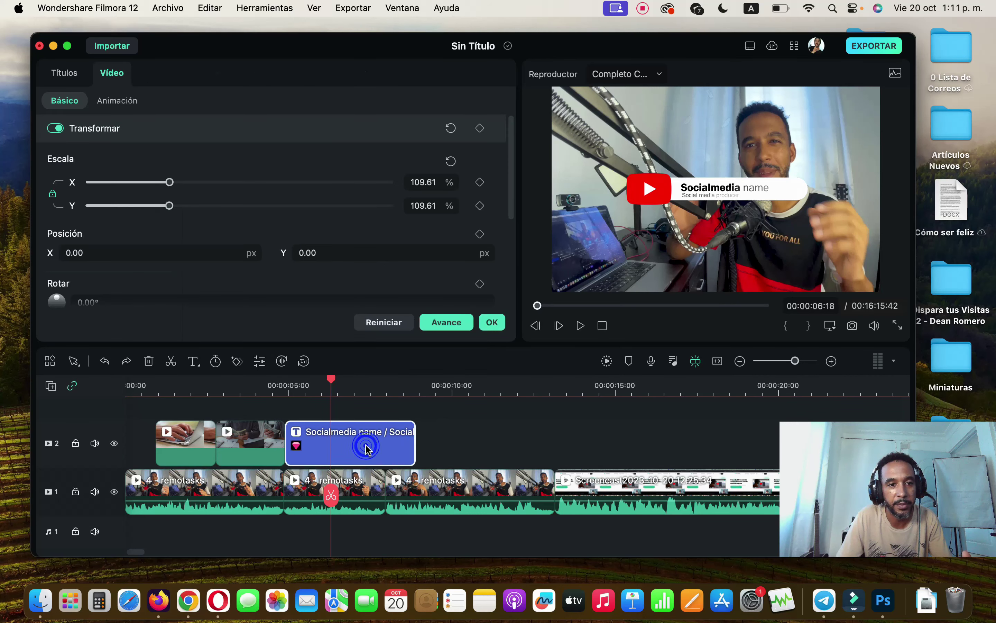
{"action": "left_click", "coordinate": [65, 74]}
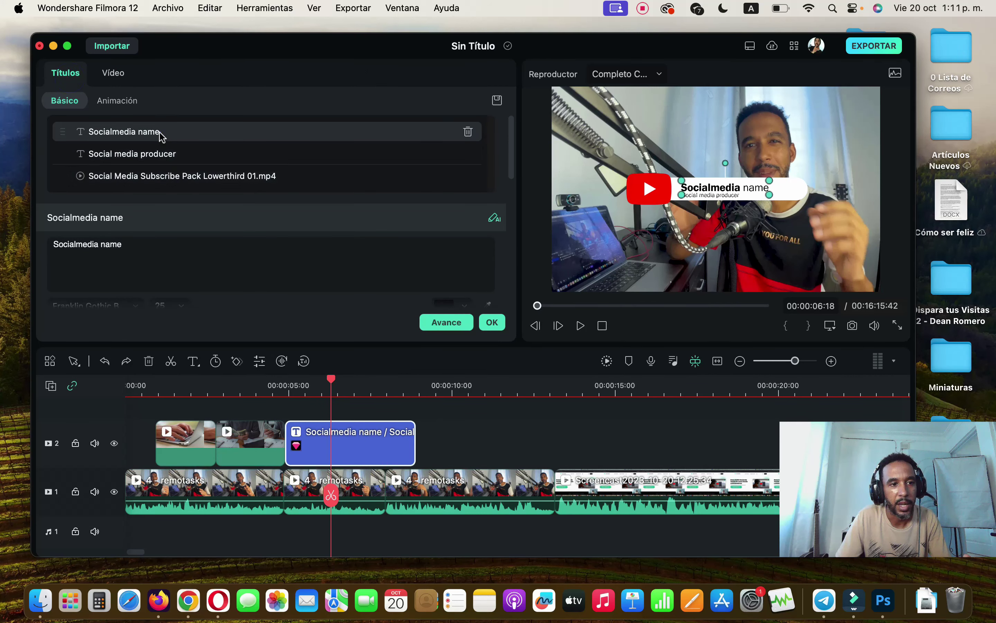
{"action": "triple_click", "coordinate": [129, 247]}
{"action": "type", "text": "Aprende con Gabriel"}
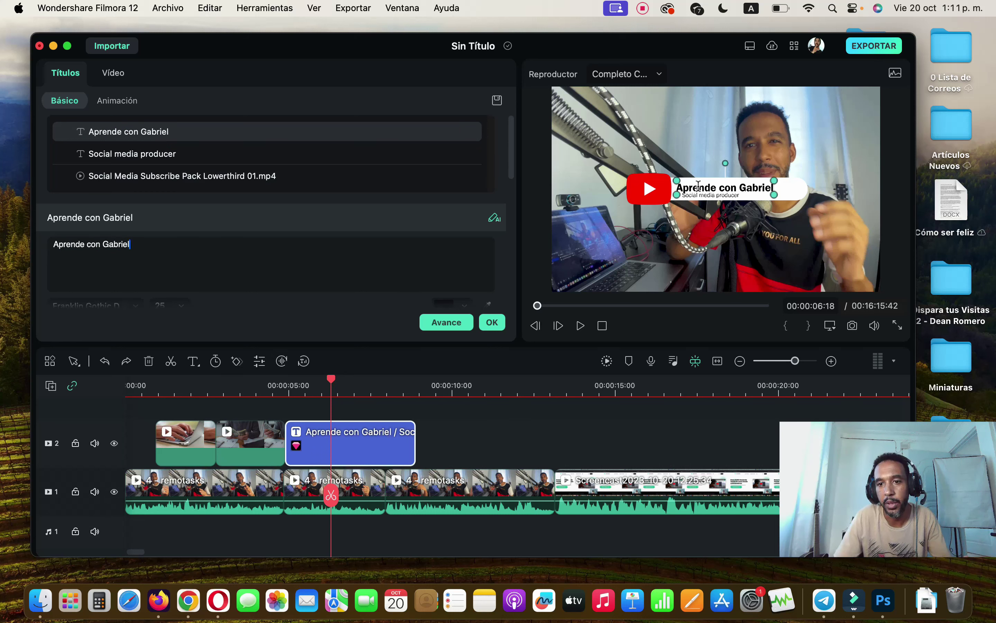
Step: Replace the lower-third title's "Social media producer" text with "Suscríbete"
{"action": "left_click", "coordinate": [748, 213]}
{"action": "left_click", "coordinate": [757, 188]}
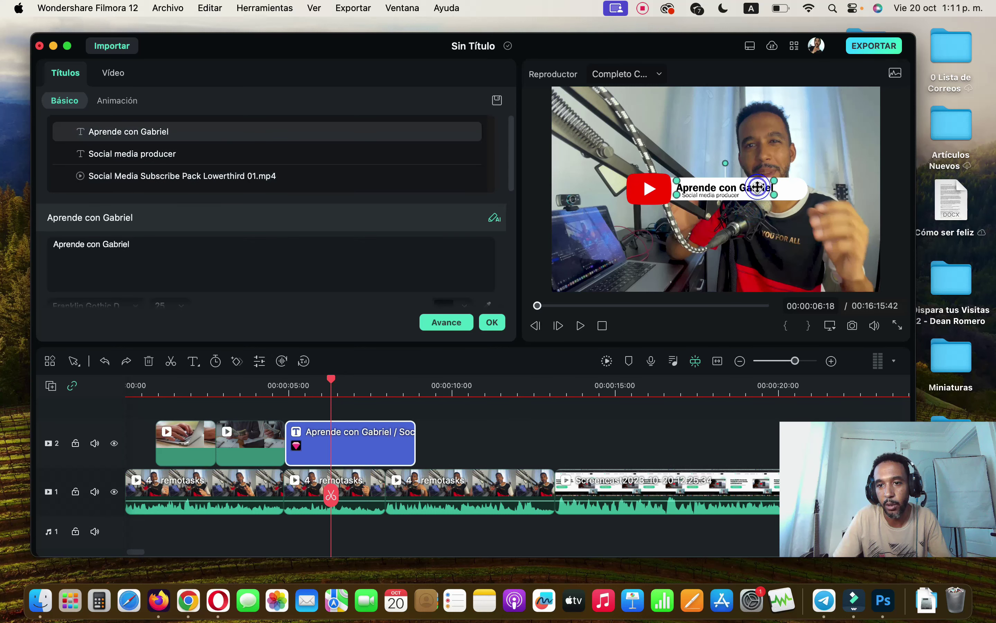
{"action": "left_click_drag", "start_coordinate": [758, 188], "coordinate": [756, 188]}
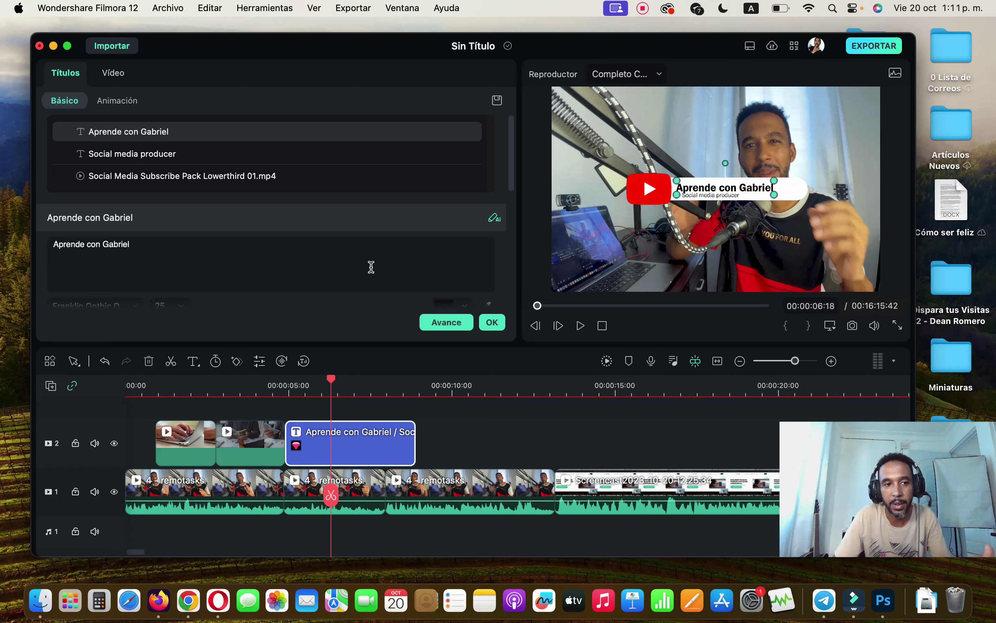
{"action": "left_click", "coordinate": [167, 176]}
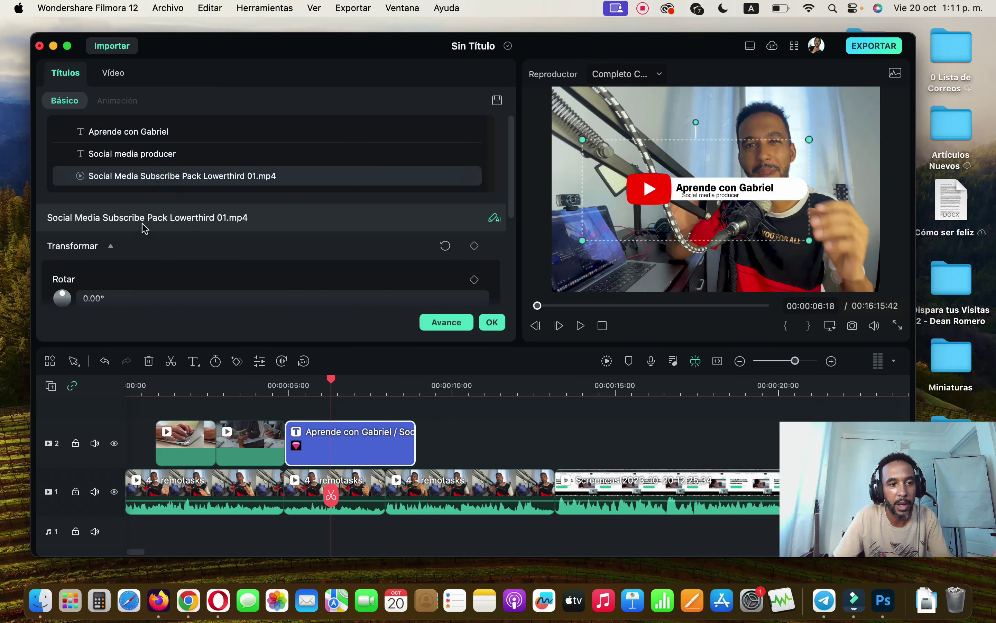
{"action": "left_click", "coordinate": [132, 154]}
{"action": "type", "text": "Suscríbete"}
{"action": "left_click", "coordinate": [129, 132]}
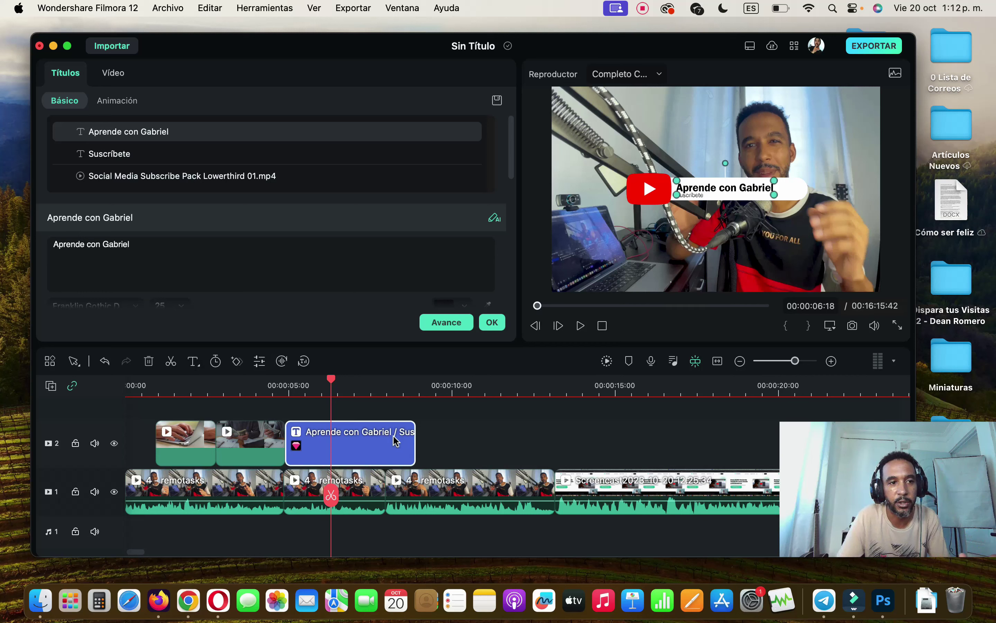
Step: Reposition the lower-third title near the frame's lower-left corner by setting its position to X -468 px and Y -639 px
{"action": "left_click", "coordinate": [119, 79]}
{"action": "scroll", "coordinate": [124, 165], "scroll_direction": "down", "scroll_amount": 1}
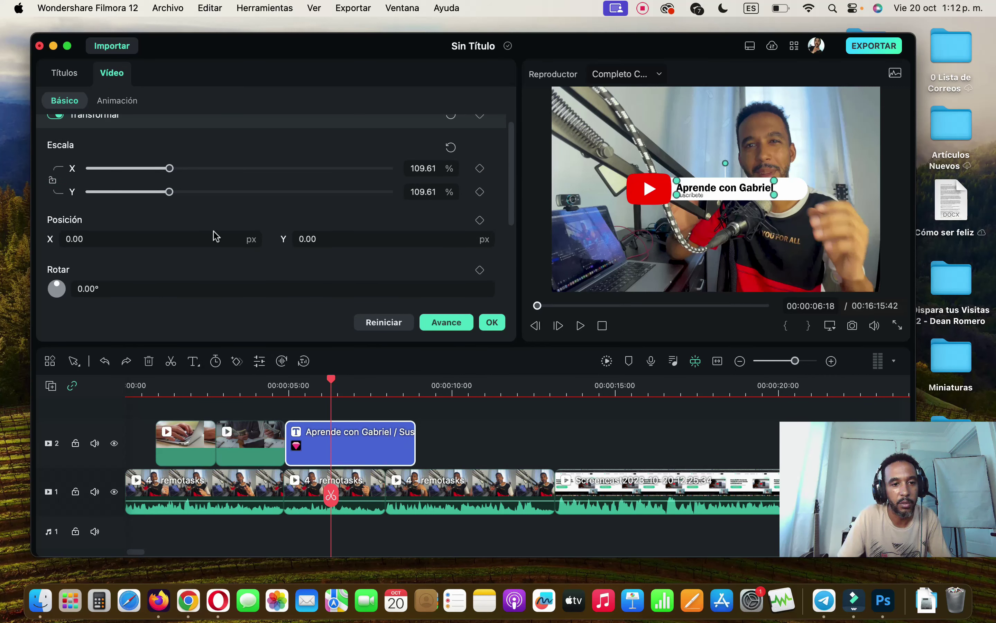
{"action": "left_click", "coordinate": [316, 239]}
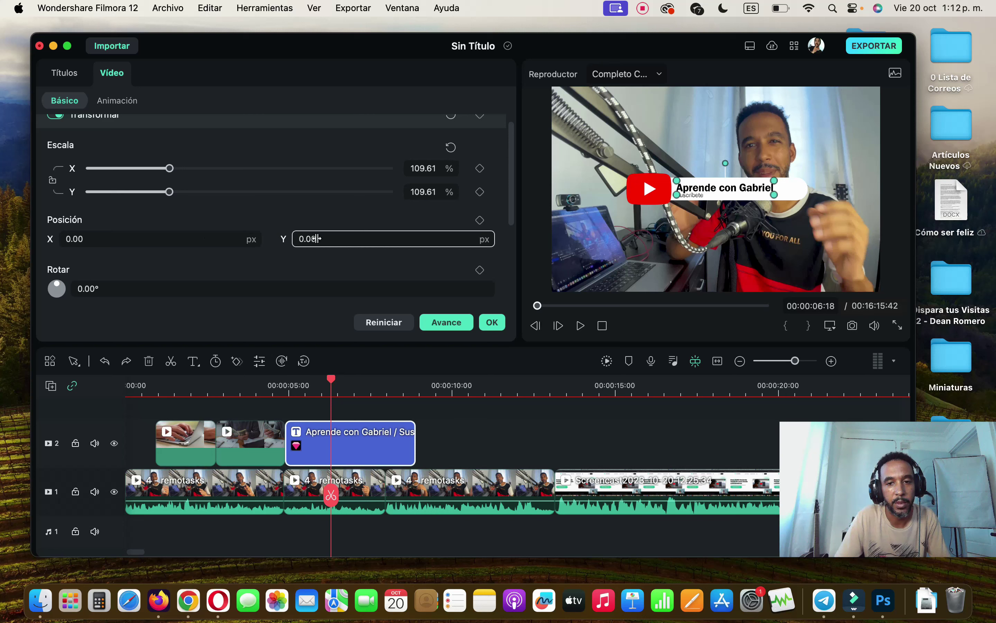
{"action": "left_click_drag", "start_coordinate": [332, 239], "coordinate": [215, 225]}
{"action": "mouse_move", "coordinate": [95, 238]}
{"action": "left_mouse_down"}
{"action": "mouse_move", "coordinate": [162, 236]}
{"action": "mouse_move", "coordinate": [98, 247]}
{"action": "left_mouse_up"}
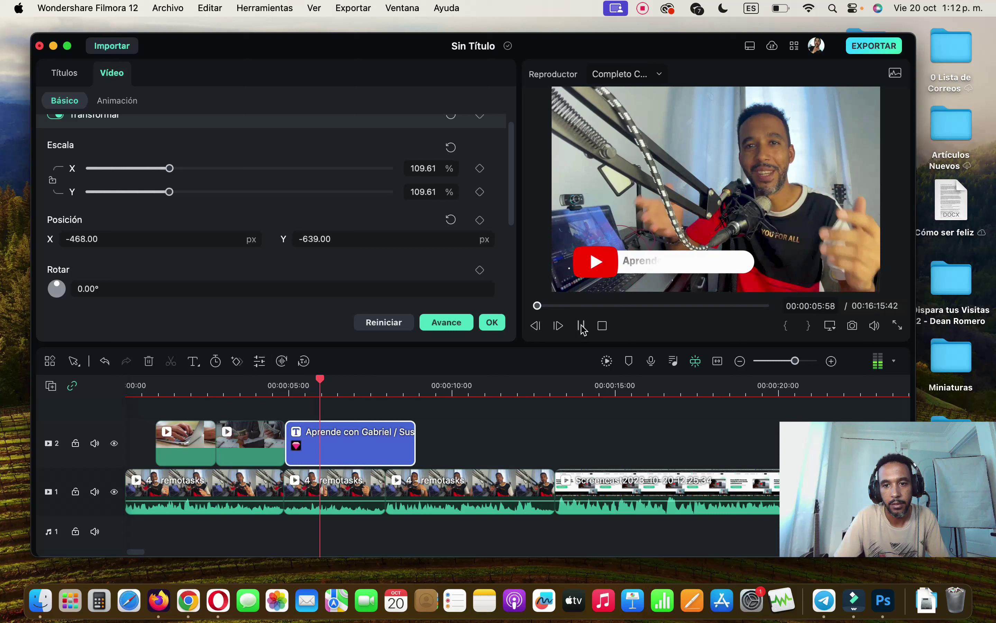
Step: Shift the lower-third title slightly later on track 2 so it starts at 00:00:05:07, and preview it in playback
{"action": "left_click", "coordinate": [581, 325]}
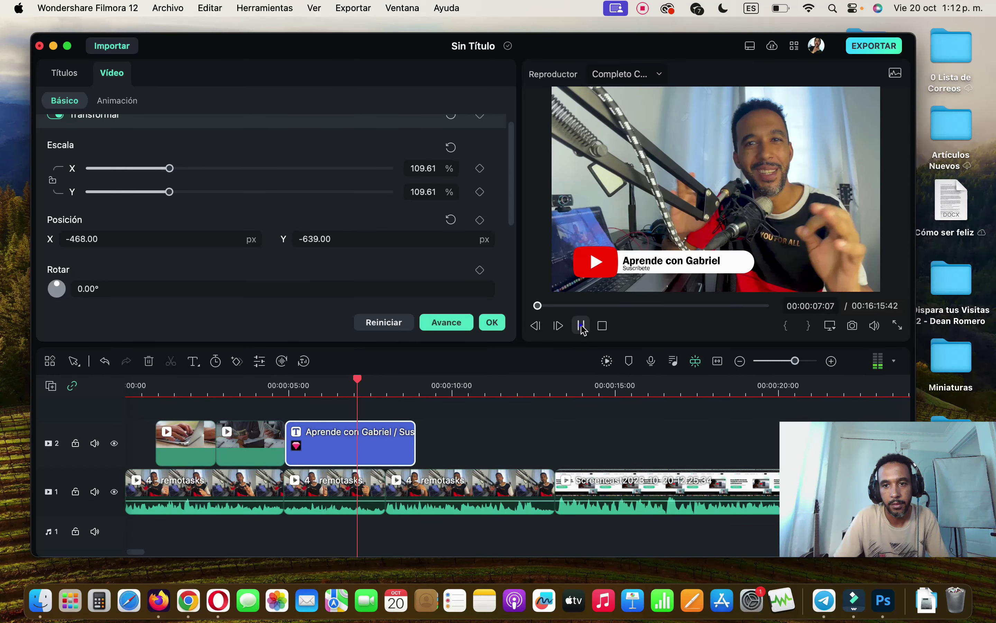
{"action": "left_click_drag", "start_coordinate": [293, 436], "coordinate": [281, 407]}
{"action": "left_click", "coordinate": [259, 385]}
{"action": "left_click", "coordinate": [581, 325]}
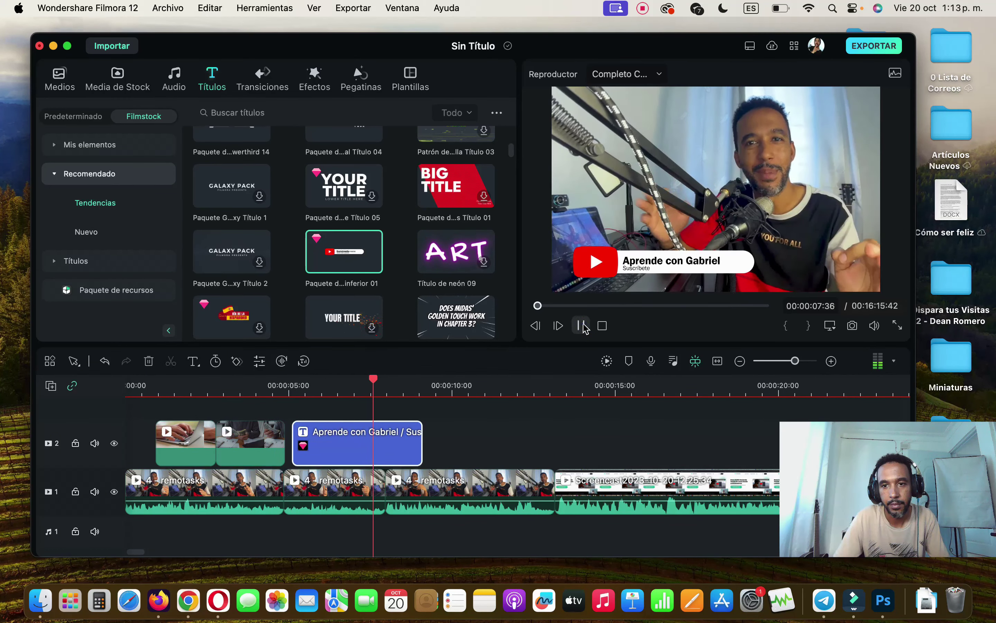
{"action": "left_click", "coordinate": [582, 325]}
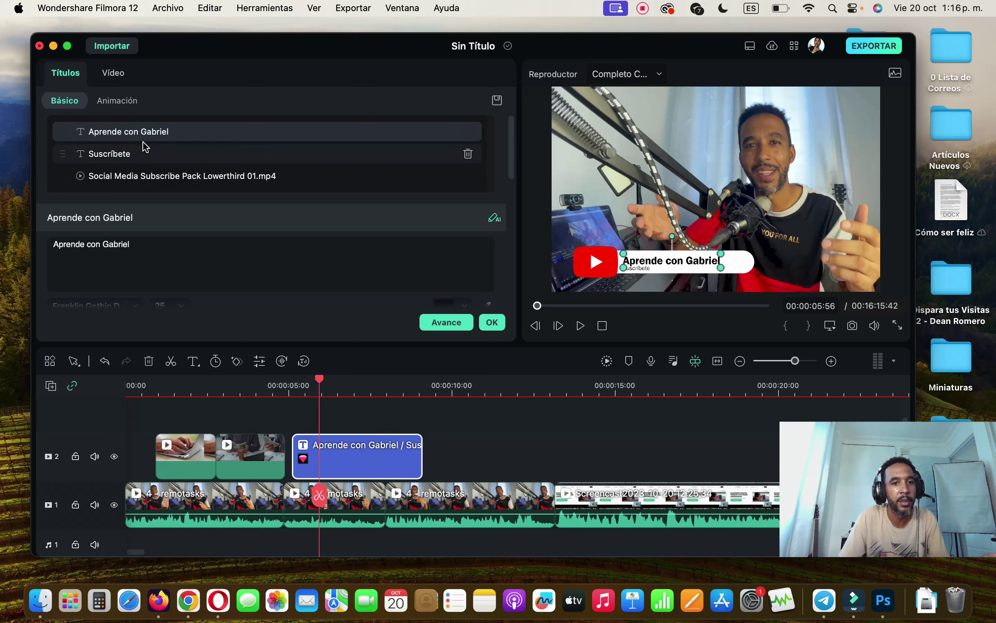
Step: Save the edited lower-third title as a custom title preset named "Titulo 2"
{"action": "left_click", "coordinate": [486, 460]}
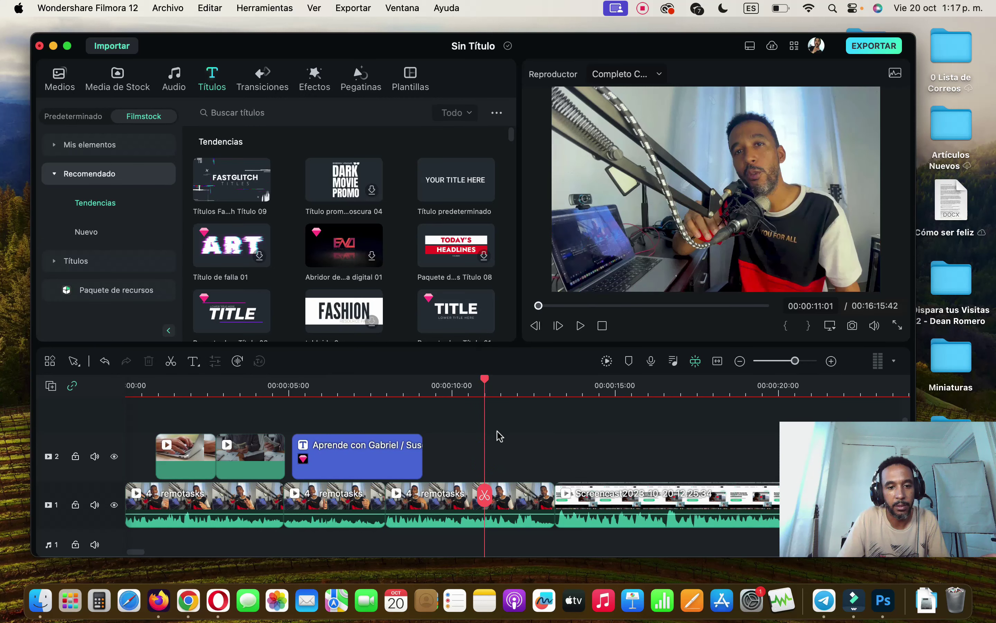
{"action": "left_click", "coordinate": [368, 450]}
{"action": "double_click", "coordinate": [368, 449]}
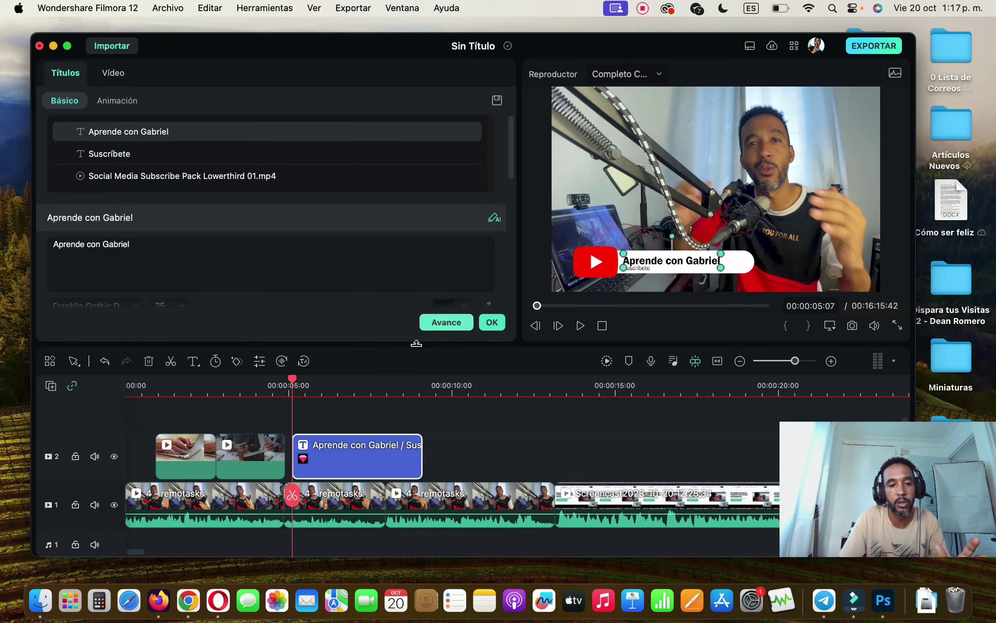
{"action": "left_click", "coordinate": [443, 323]}
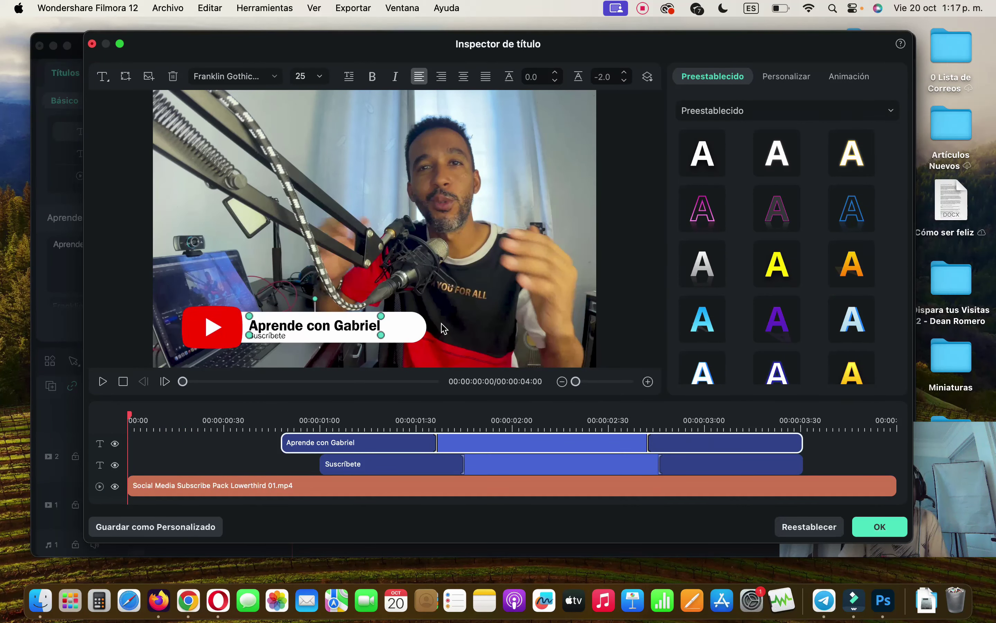
{"action": "left_click", "coordinate": [173, 527]}
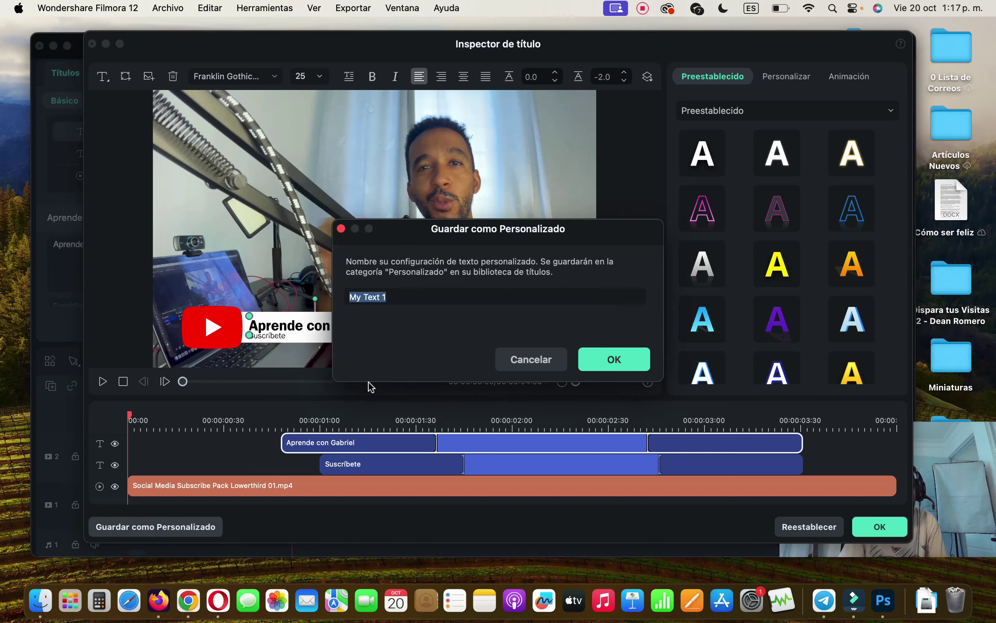
{"action": "type", "text": "Titulo 2"}
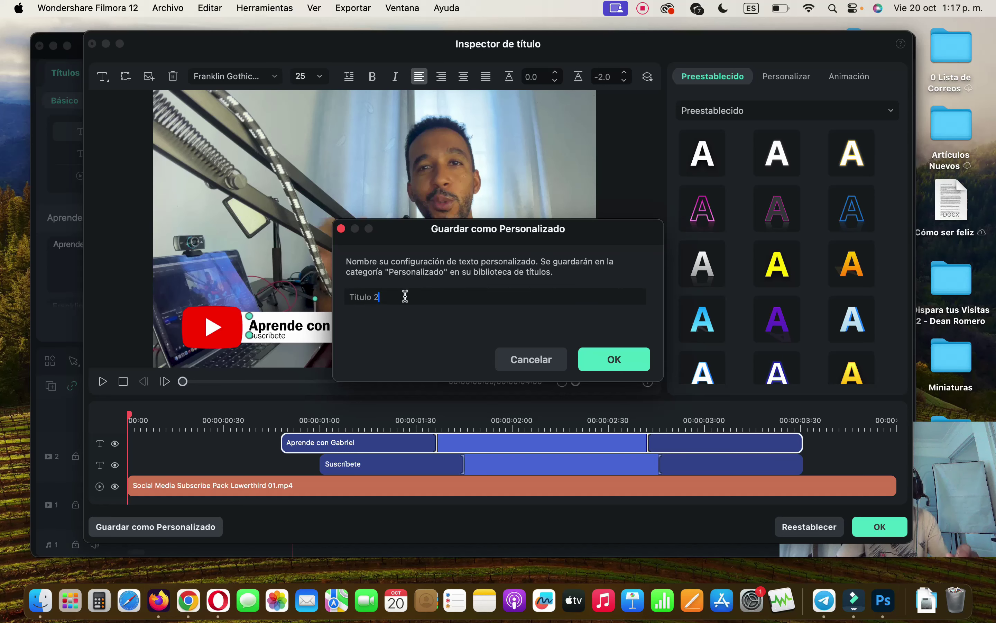
{"action": "left_click", "coordinate": [629, 360]}
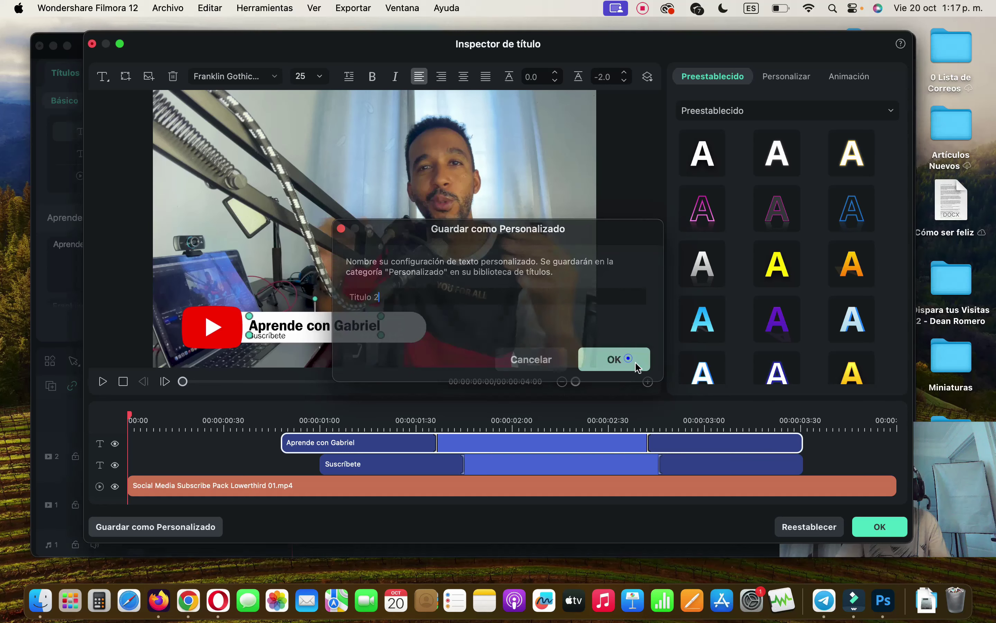
{"action": "left_click", "coordinate": [878, 526]}
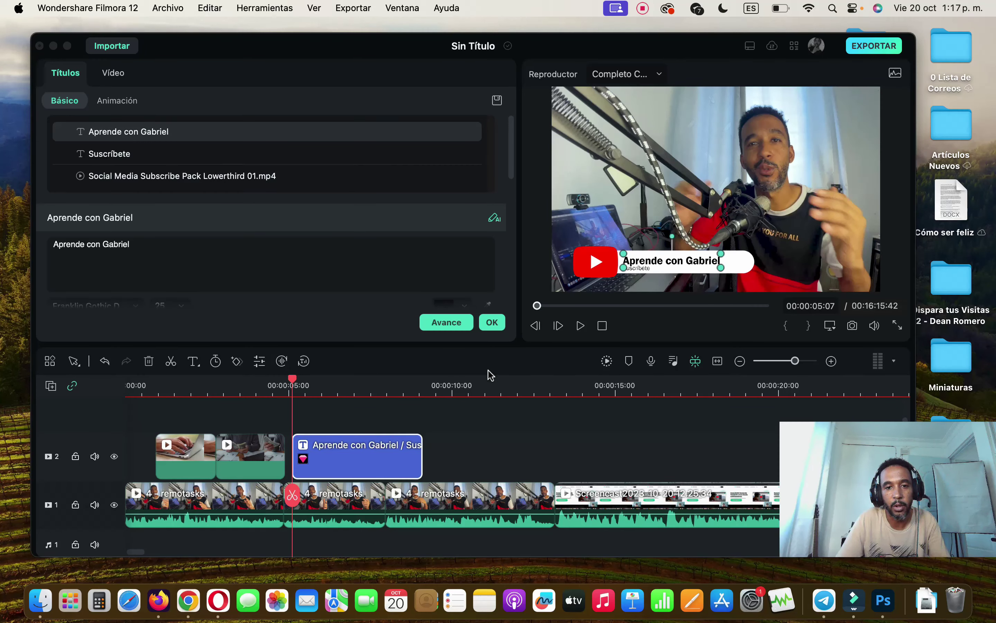
{"action": "left_click", "coordinate": [491, 323]}
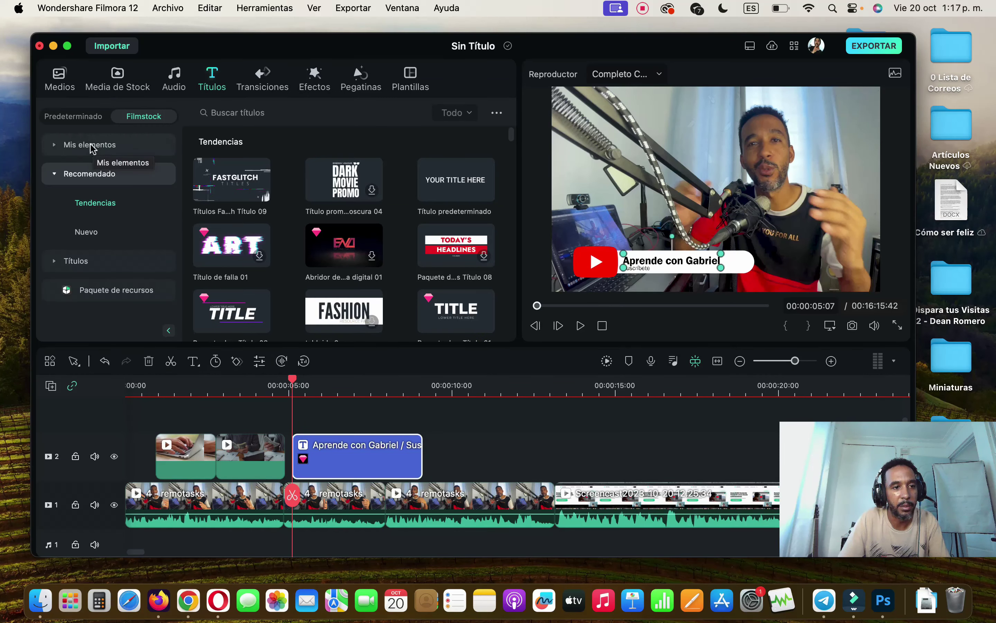
Step: Mark the Fastglitch trending title template as a favourite and show the saved custom titles
{"action": "mouse_move", "coordinate": [250, 196]}
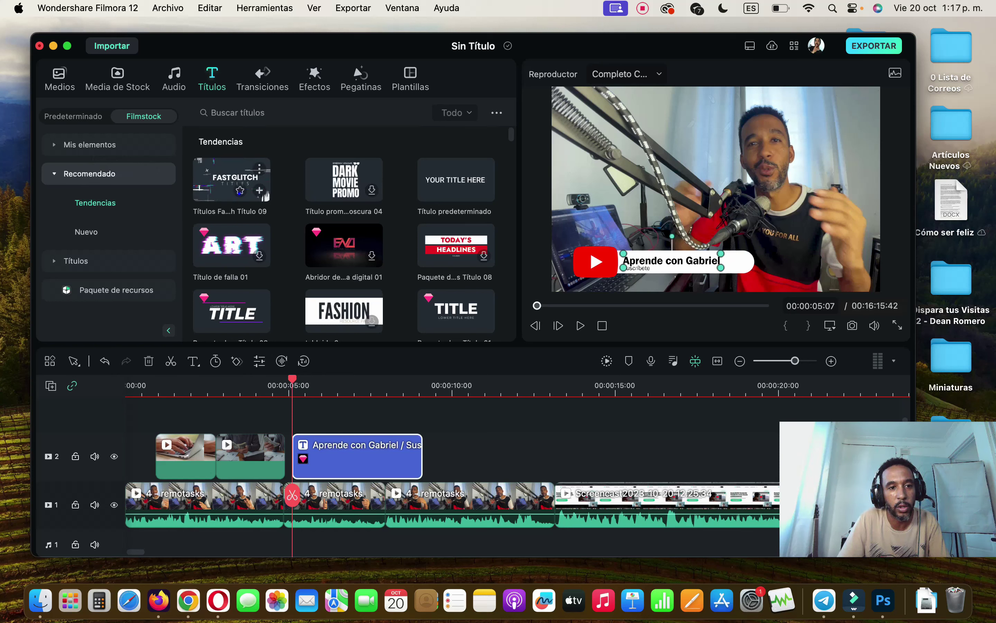
{"action": "left_click", "coordinate": [240, 192]}
{"action": "left_click", "coordinate": [114, 151]}
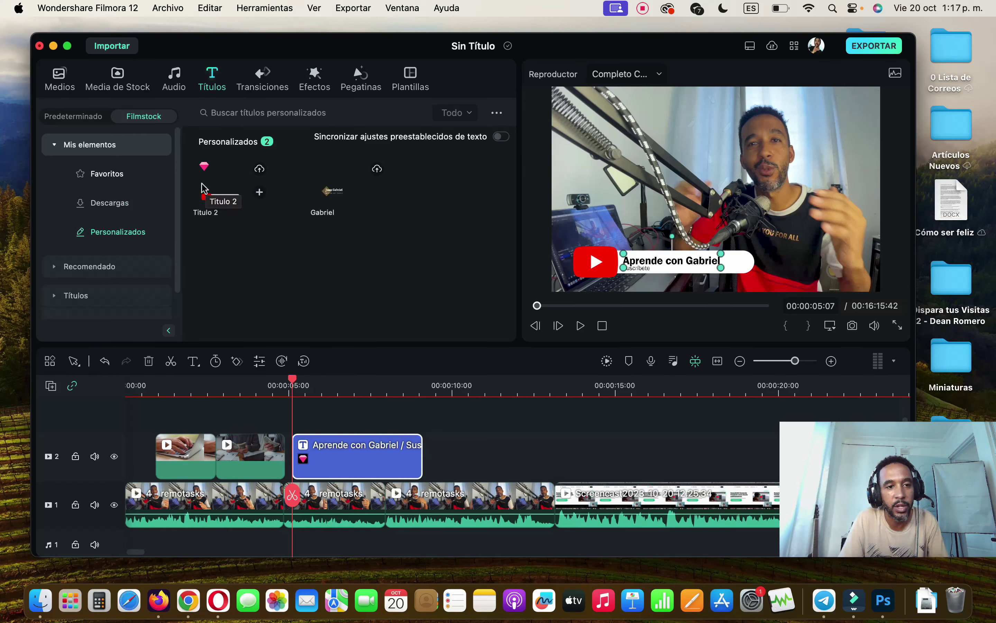
Step: Add the custom title "Titulo 2" to track 2 at about 00:00:10:00 and preview it in playback
{"action": "left_click_drag", "start_coordinate": [202, 188], "coordinate": [458, 453]}
{"action": "left_click", "coordinate": [450, 394]}
{"action": "left_click", "coordinate": [581, 327]}
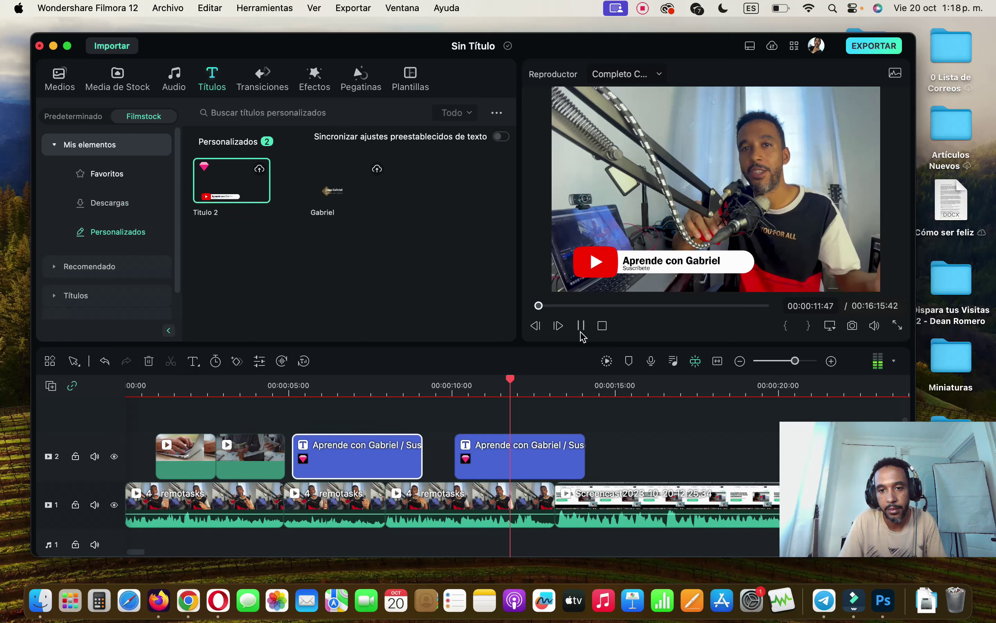
{"action": "left_click", "coordinate": [581, 326]}
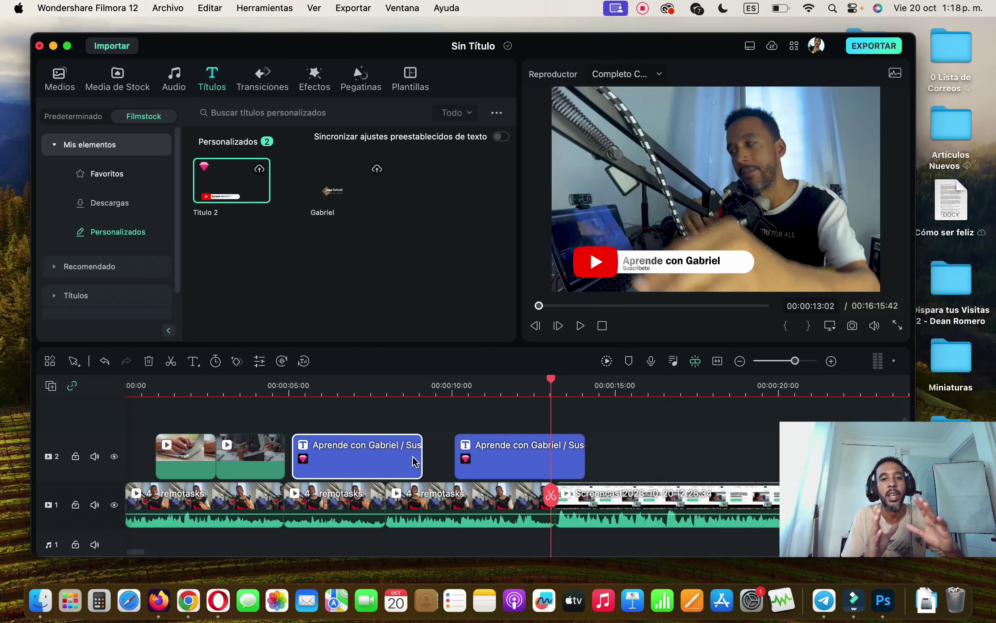
Step: Delete both YouTube-style lower-third titles from track 2
{"action": "left_click", "coordinate": [363, 457]}
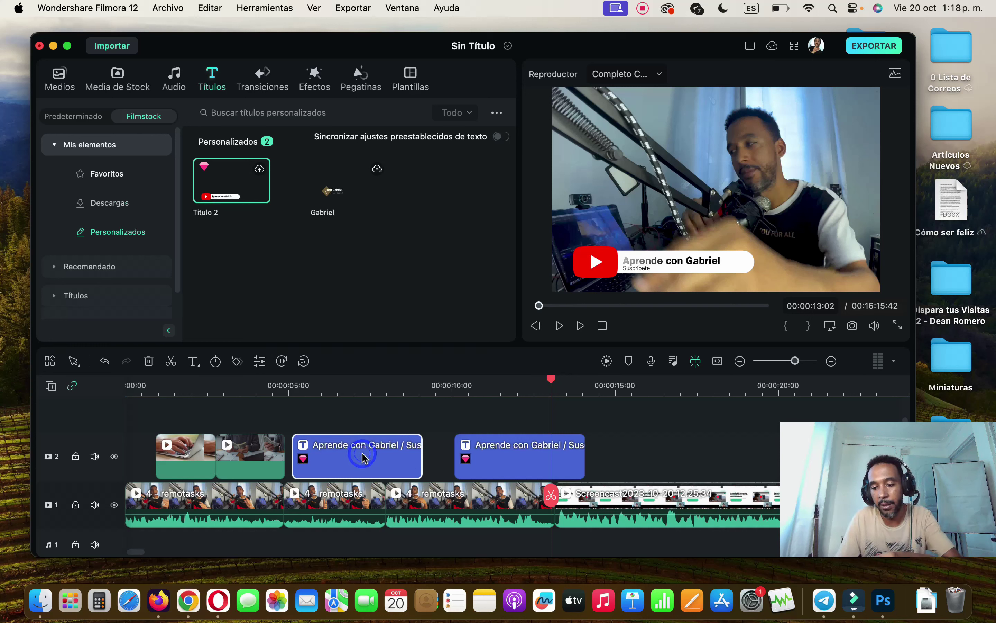
{"action": "key", "text": "Delete"}
{"action": "left_click", "coordinate": [471, 457]}
{"action": "key", "text": "Delete"}
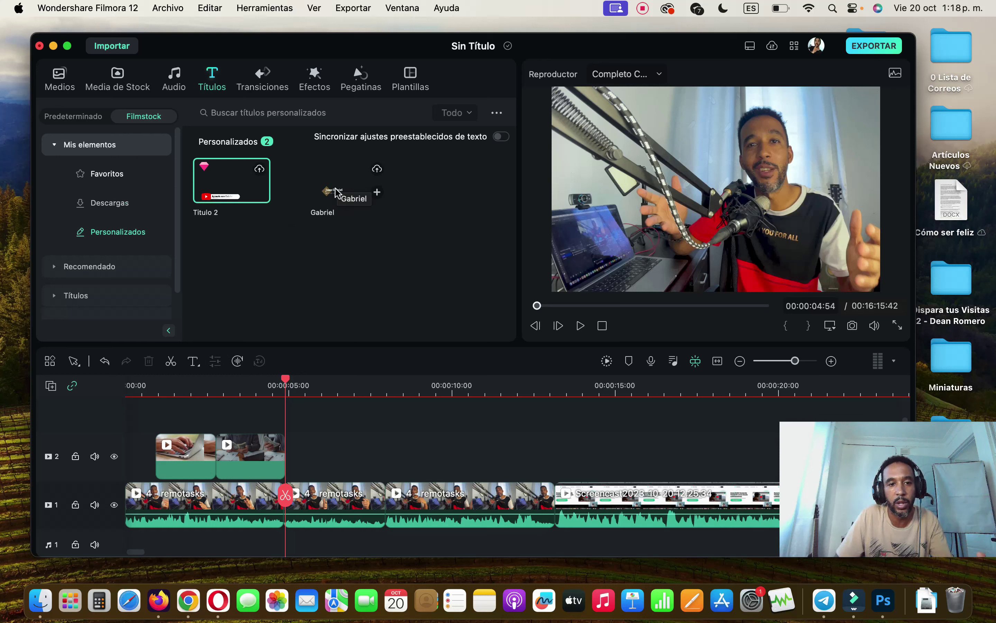
Step: Place the other saved custom title on track 2 right after the banknote clip and remove its part after 00:00:07:40
{"action": "left_click_drag", "start_coordinate": [331, 192], "coordinate": [299, 473]}
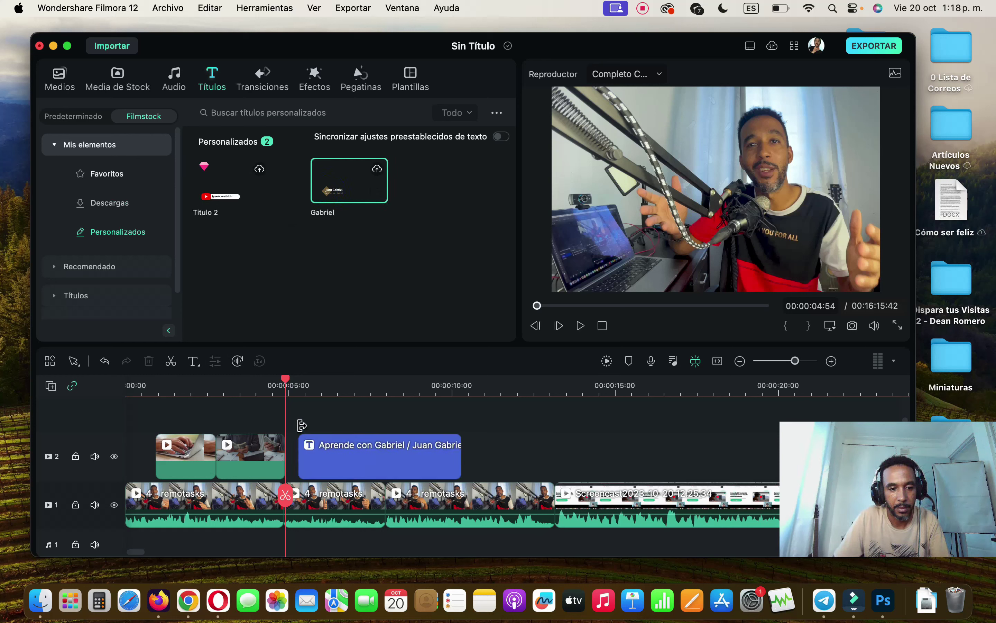
{"action": "left_click", "coordinate": [580, 326]}
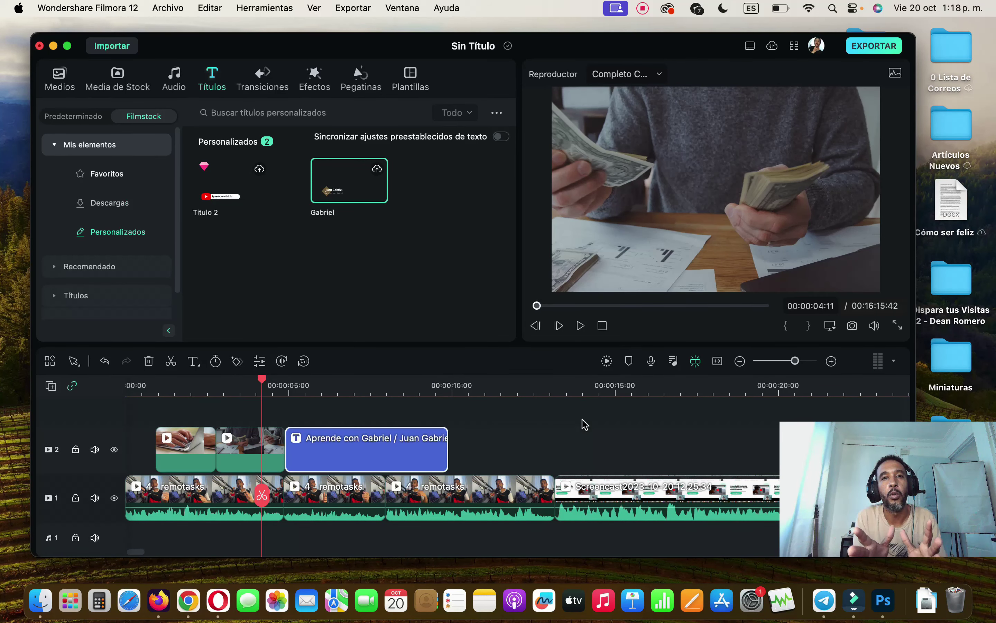
{"action": "left_click", "coordinate": [580, 327]}
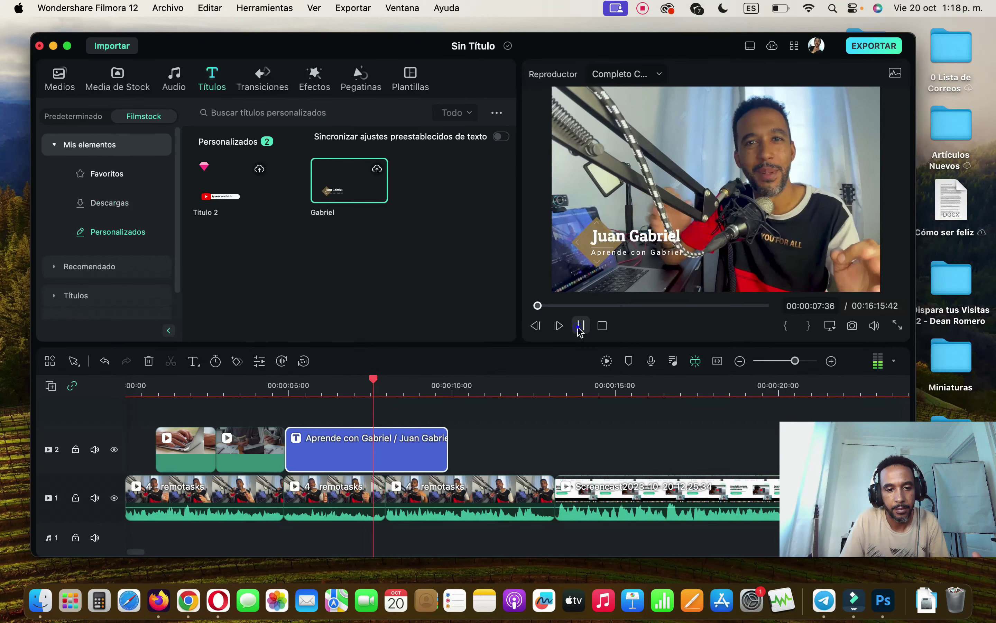
{"action": "left_click", "coordinate": [580, 328]}
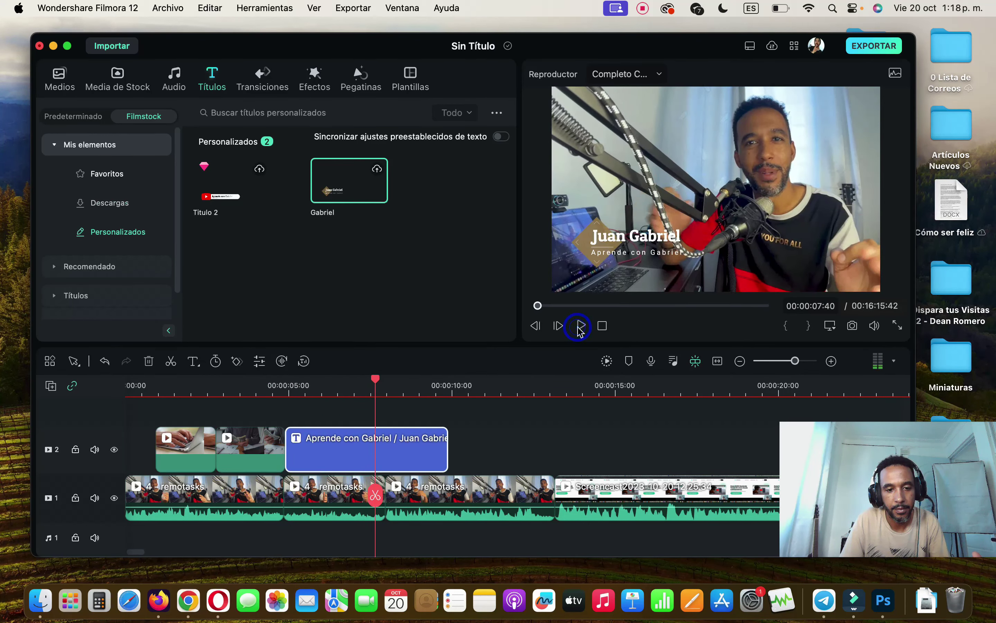
{"action": "left_click", "coordinate": [375, 496]}
{"action": "key", "text": "Delete"}
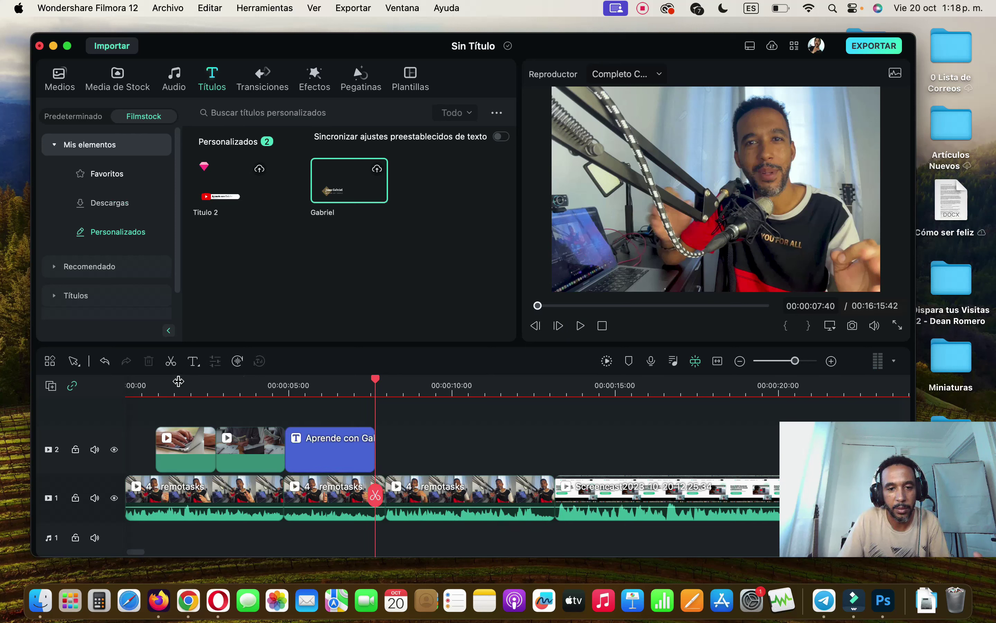
Step: Play past the title's end to find the cut point and split the talking-head clip on track 1 at 00:00:08:57
{"action": "left_click", "coordinate": [603, 326]}
{"action": "left_click", "coordinate": [581, 328]}
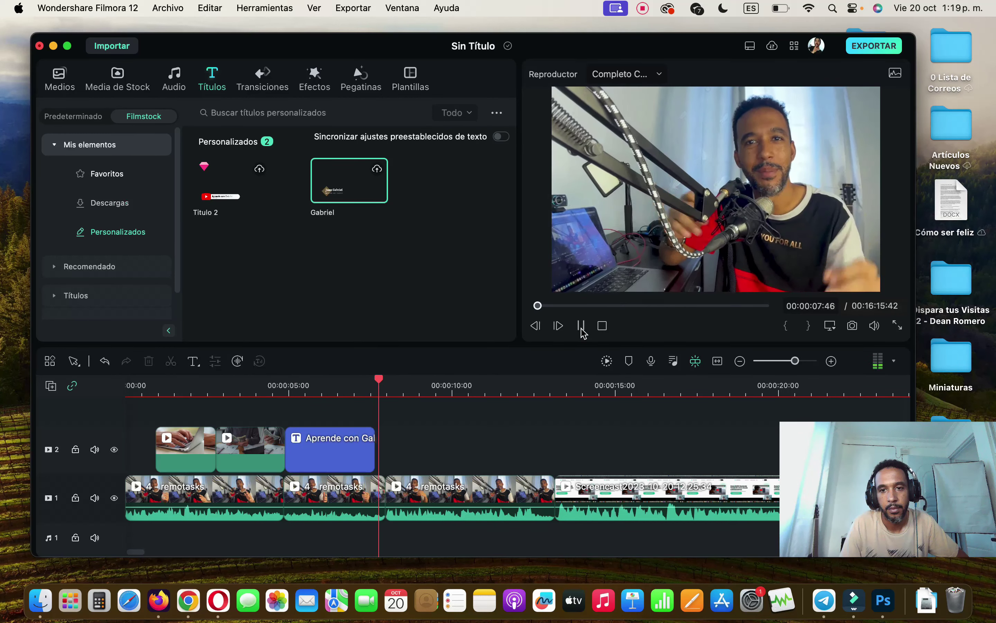
{"action": "left_click", "coordinate": [581, 326]}
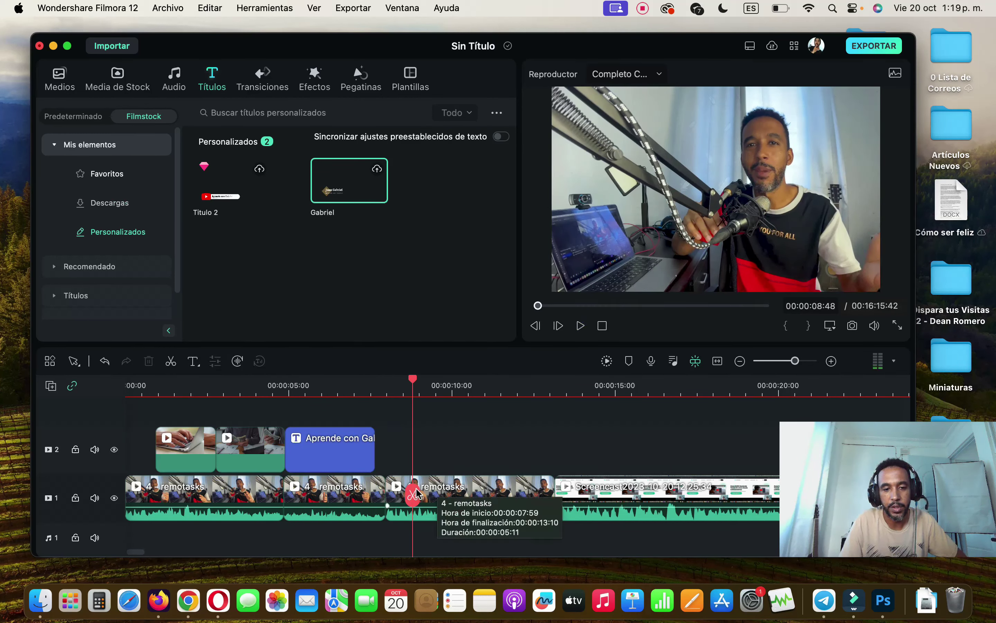
{"action": "left_click_drag", "start_coordinate": [413, 496], "coordinate": [377, 537]}
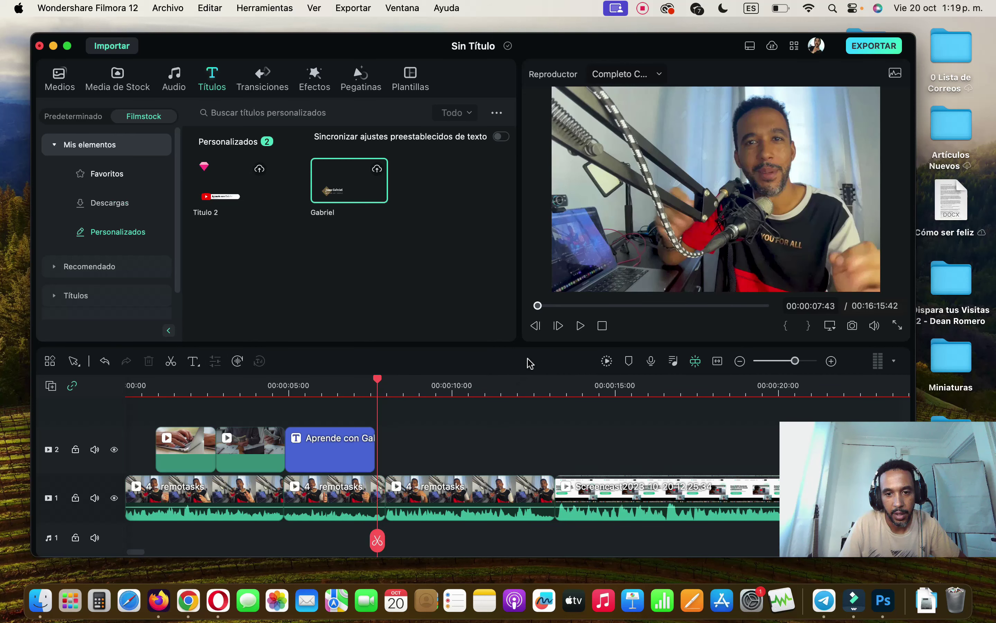
{"action": "left_click", "coordinate": [581, 326]}
{"action": "left_click", "coordinate": [582, 326]}
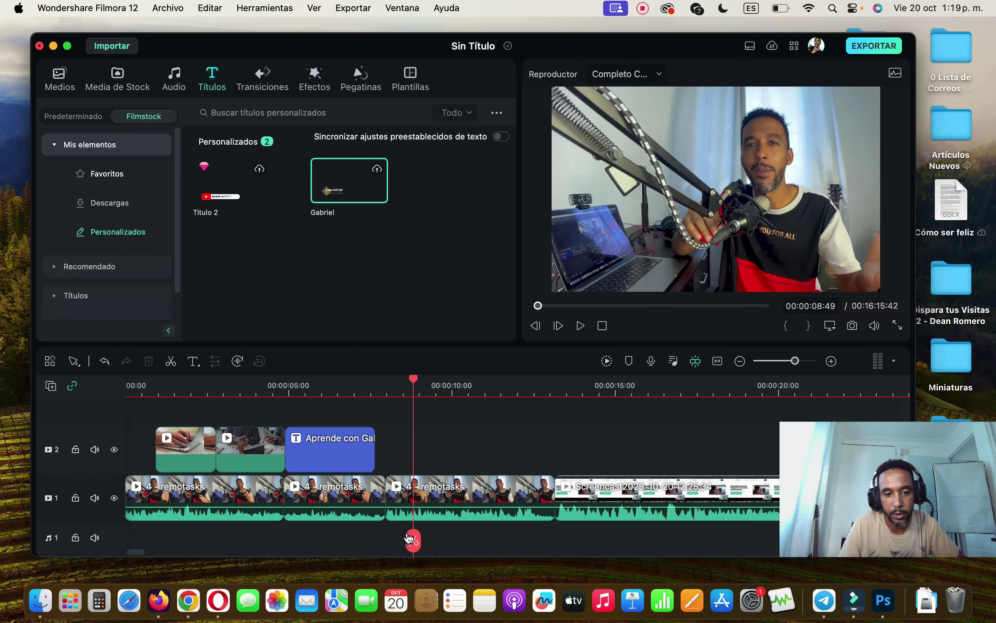
{"action": "left_click_drag", "start_coordinate": [413, 540], "coordinate": [418, 540]}
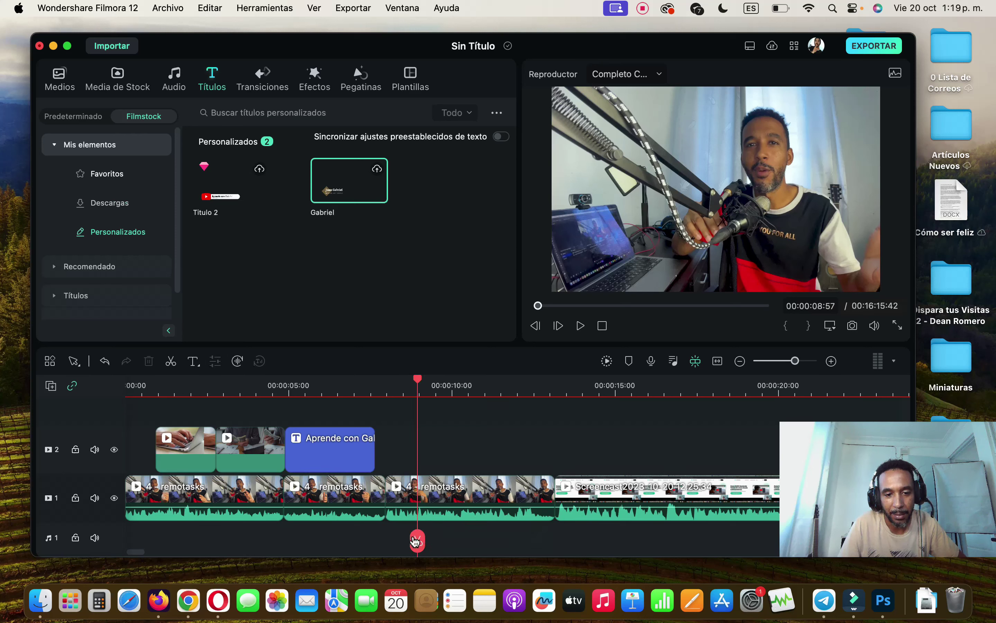
{"action": "left_click", "coordinate": [418, 543]}
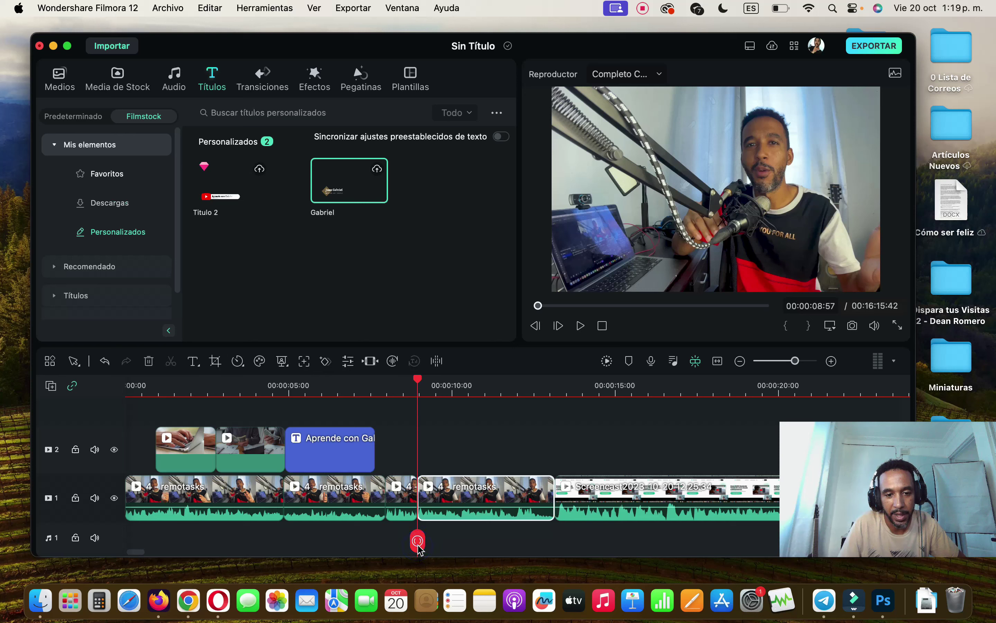
Step: Open Pan & Zoom for the talking-head clip starting at 00:00:08:57 and apply the zoom-out preset
{"action": "left_click_drag", "start_coordinate": [419, 549], "coordinate": [483, 549]}
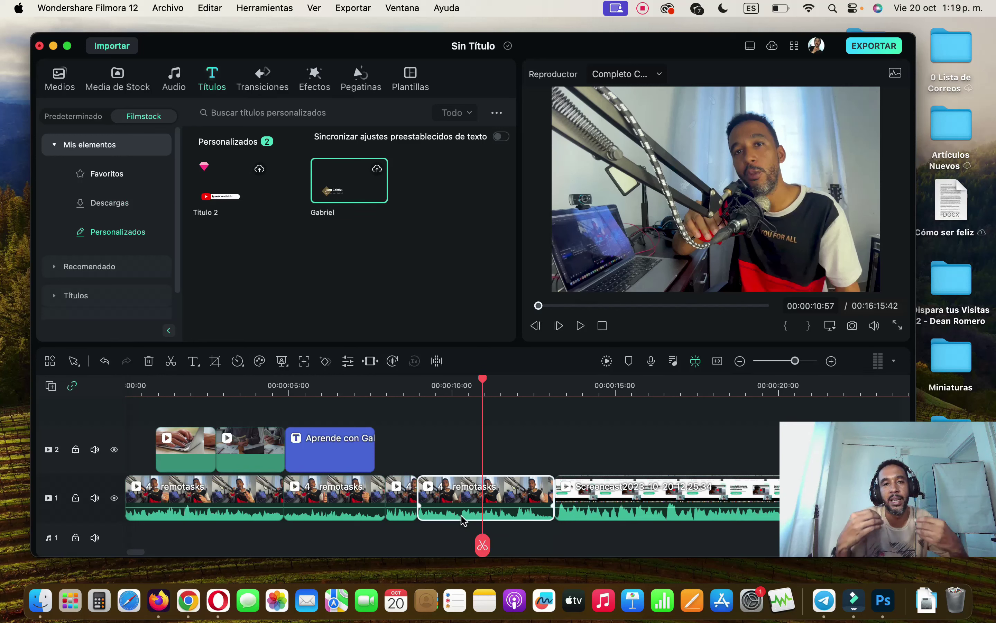
{"action": "right_click", "coordinate": [455, 498]}
{"action": "left_click", "coordinate": [499, 259]}
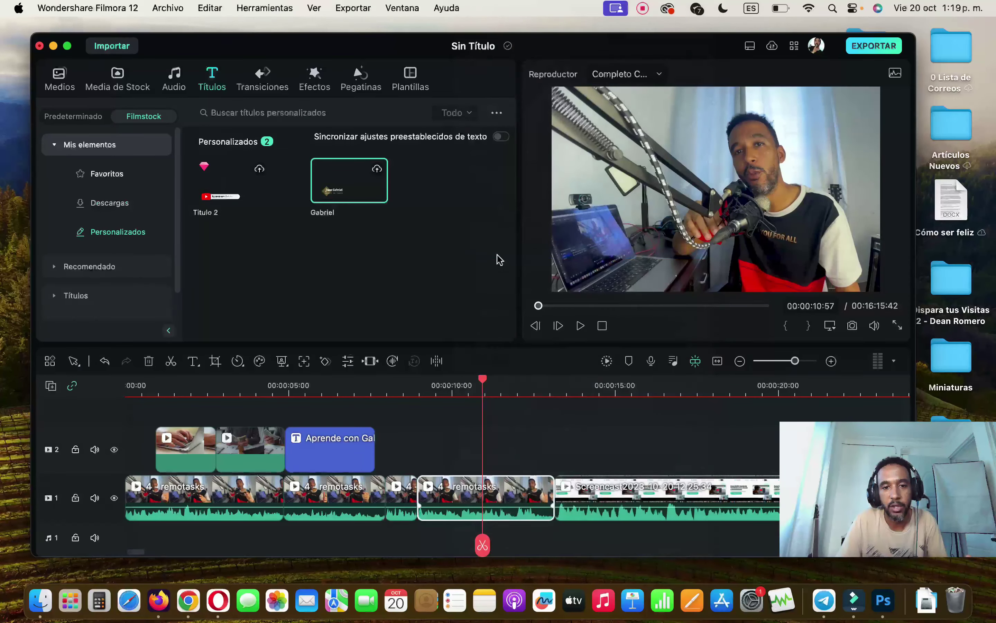
{"action": "left_click", "coordinate": [318, 123]}
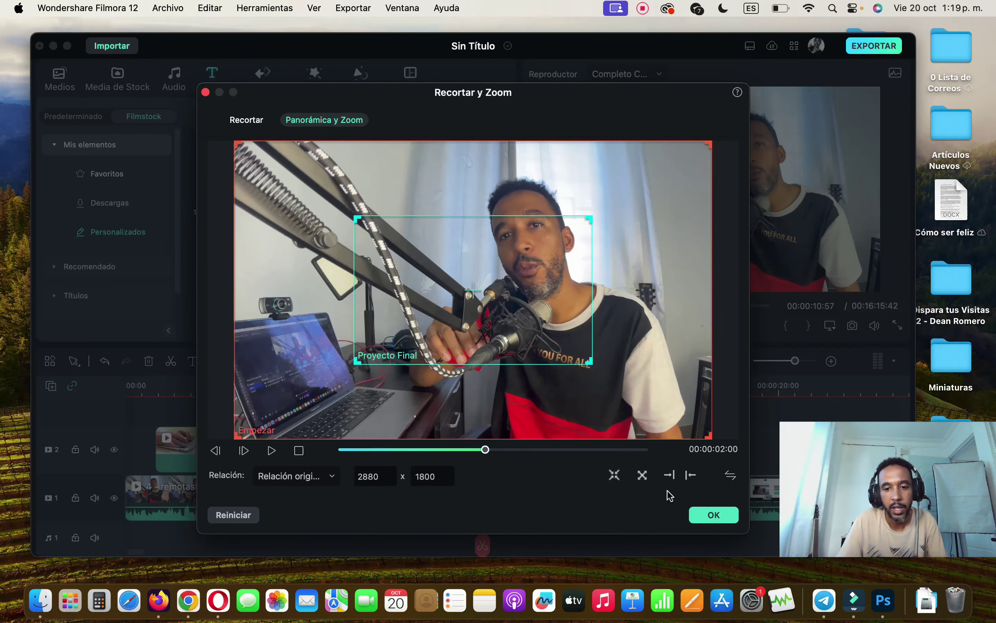
{"action": "left_click", "coordinate": [644, 481]}
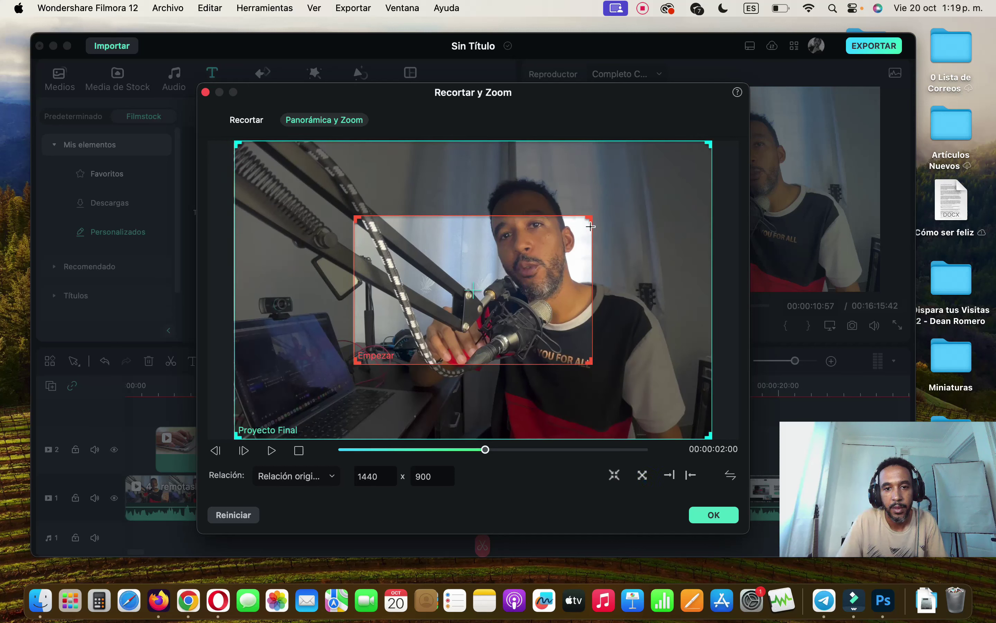
Step: Enlarge the zoom's start frame to 2629 x 1643, roughly centre it in the picture, preview the motion and accept it
{"action": "left_click_drag", "start_coordinate": [589, 218], "coordinate": [721, 143]}
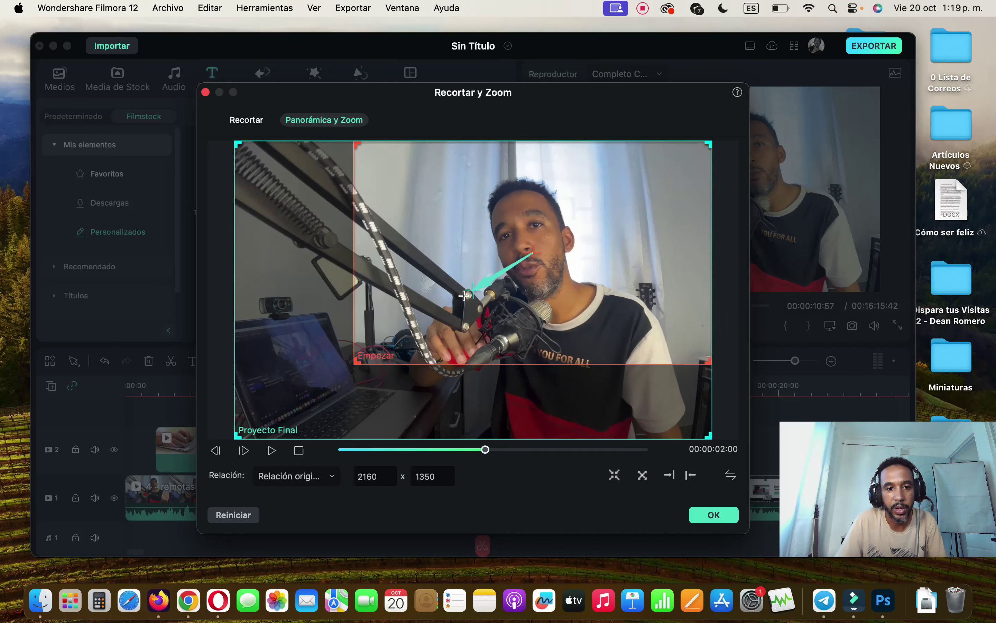
{"action": "left_click_drag", "start_coordinate": [357, 362], "coordinate": [279, 413]}
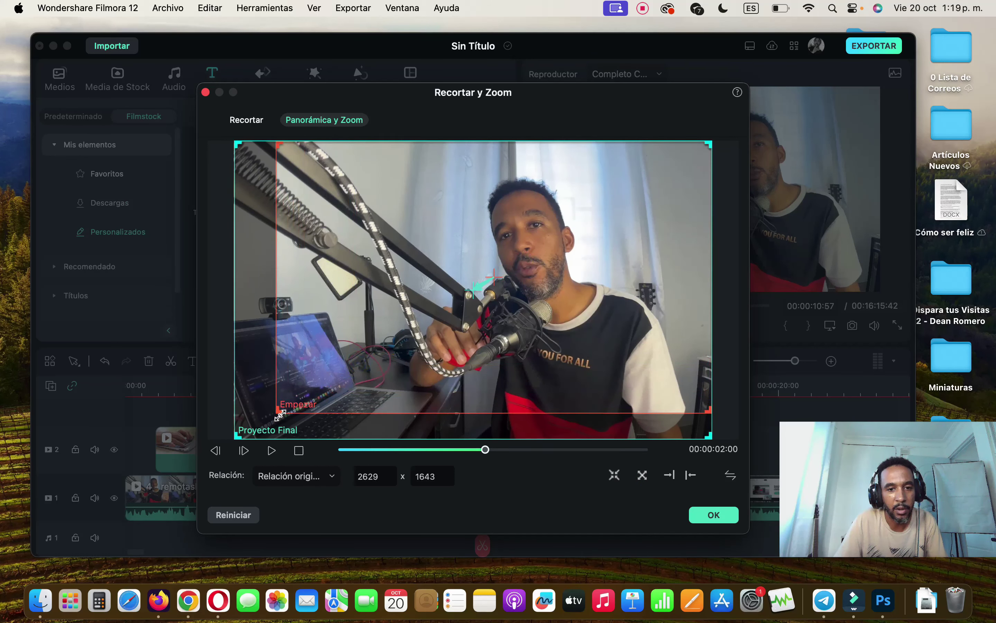
{"action": "left_click_drag", "start_coordinate": [393, 328], "coordinate": [377, 340]}
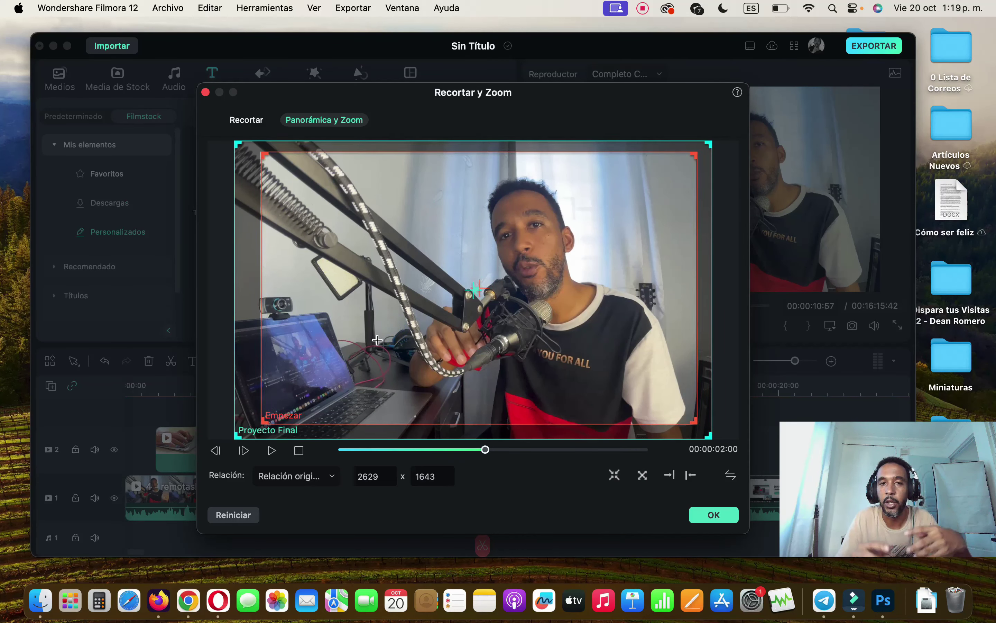
{"action": "left_click", "coordinate": [272, 451]}
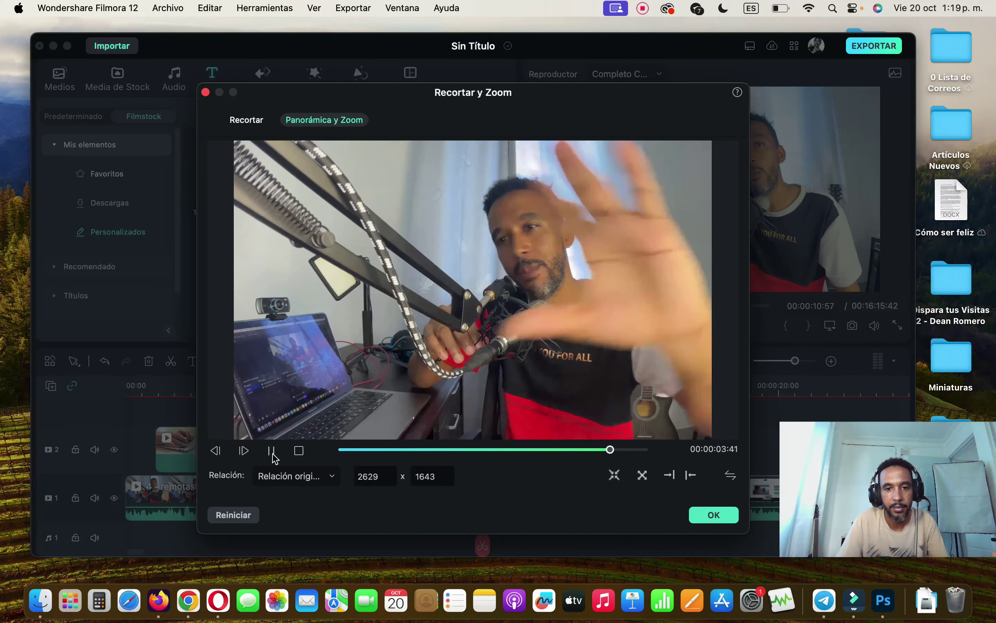
{"action": "left_click", "coordinate": [712, 515]}
Step: Play the timeline from 00:00:07:12 through the cut to check the zoom-out on the last talking-head clip
{"action": "left_click", "coordinate": [360, 391]}
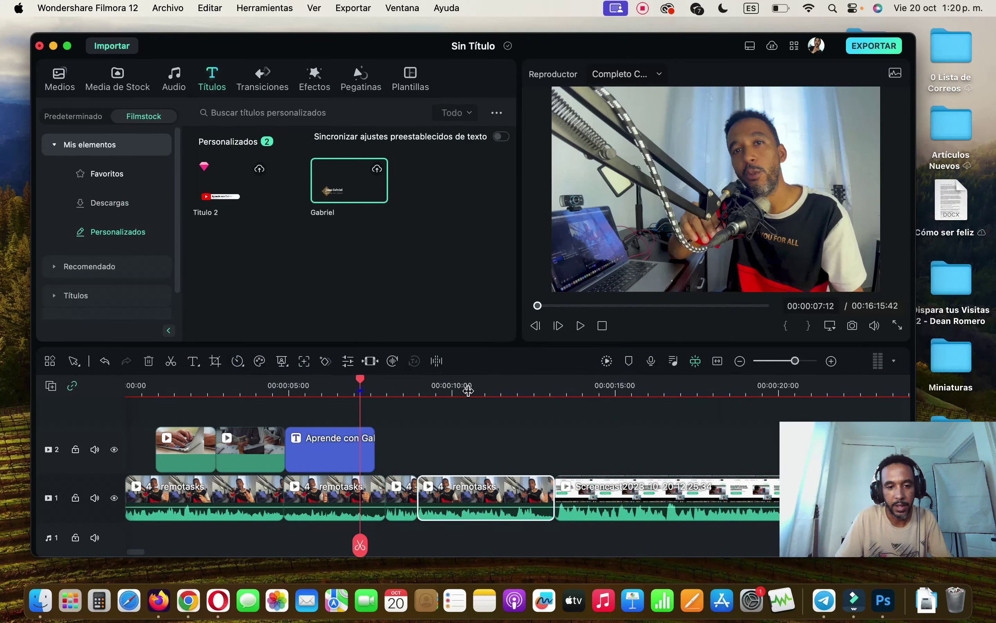
{"action": "left_click", "coordinate": [581, 332]}
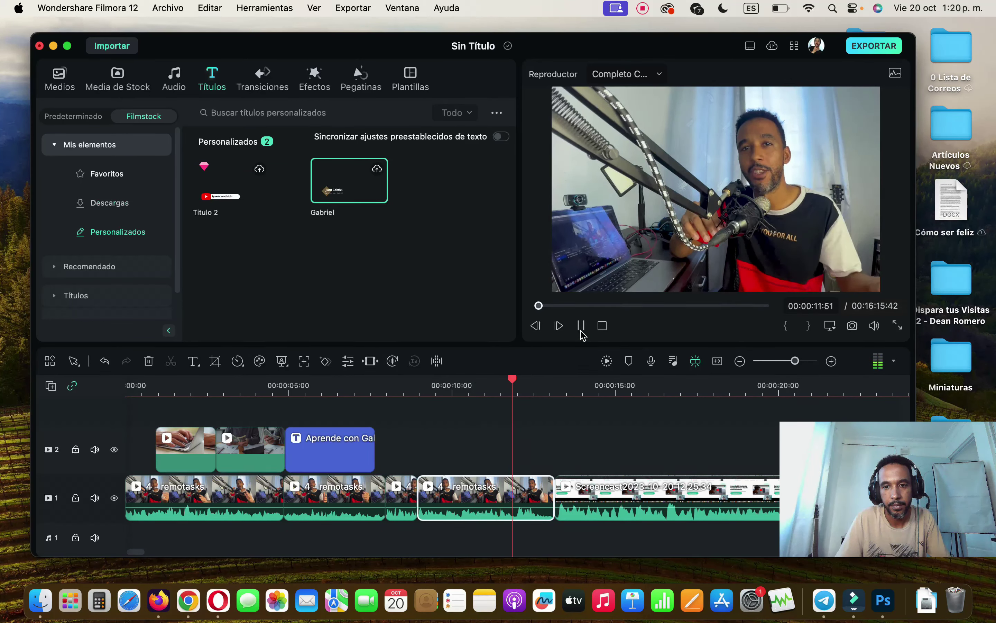
{"action": "left_click", "coordinate": [582, 332]}
{"action": "left_click", "coordinate": [466, 399]}
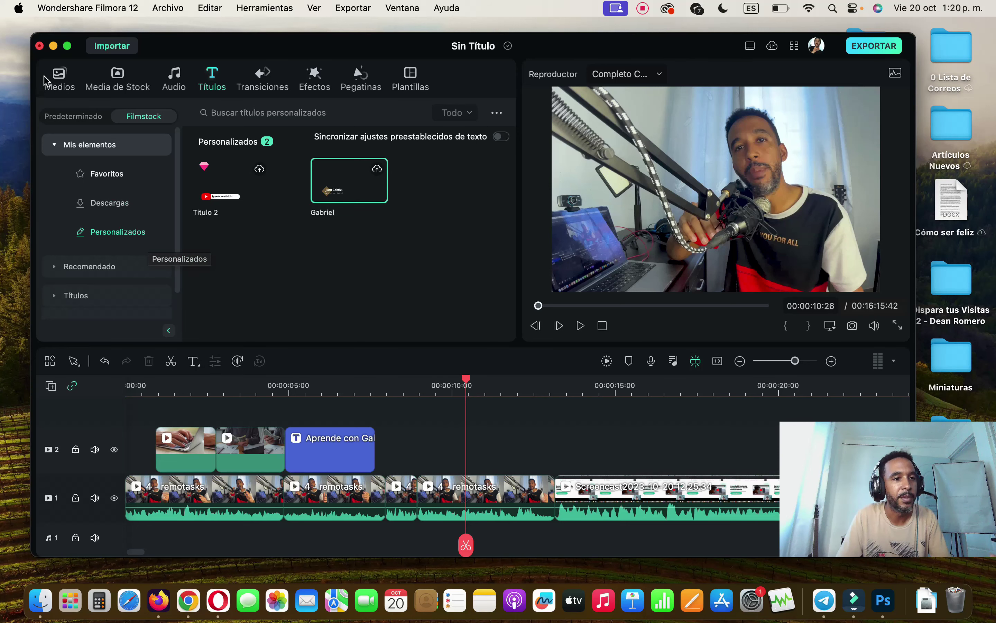
Step: Import the file "2 suscribete.m4v" from the "Subir videos" folder into the project media
{"action": "left_click", "coordinate": [60, 78]}
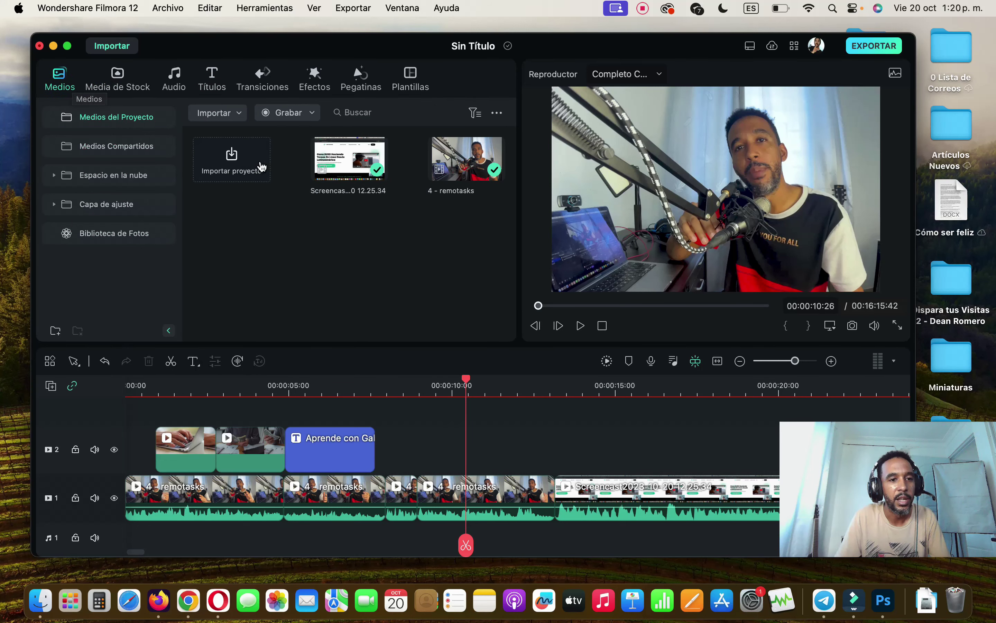
{"action": "left_click", "coordinate": [232, 164]}
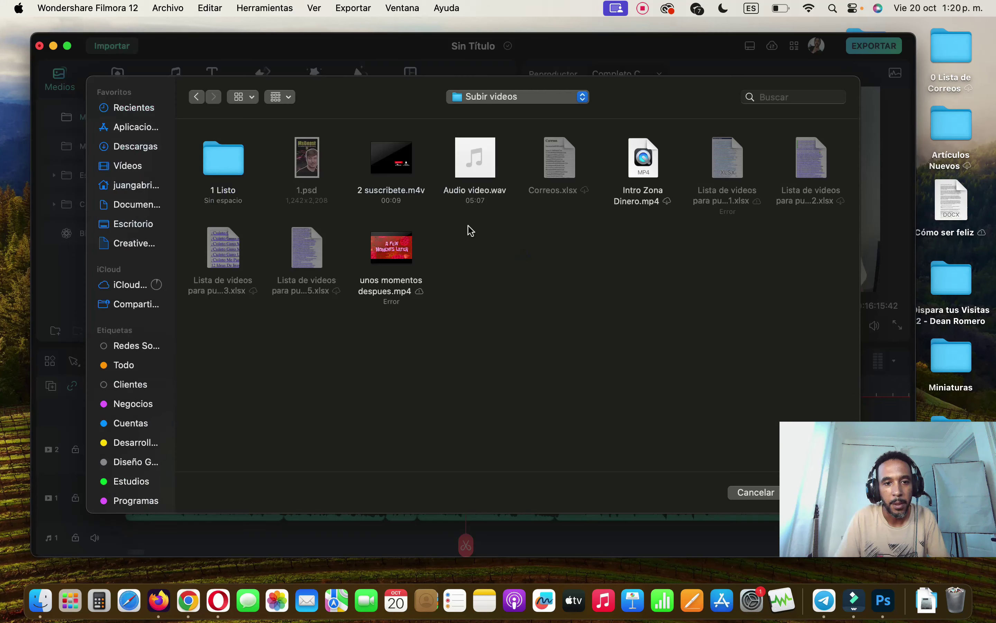
{"action": "double_click", "coordinate": [388, 194]}
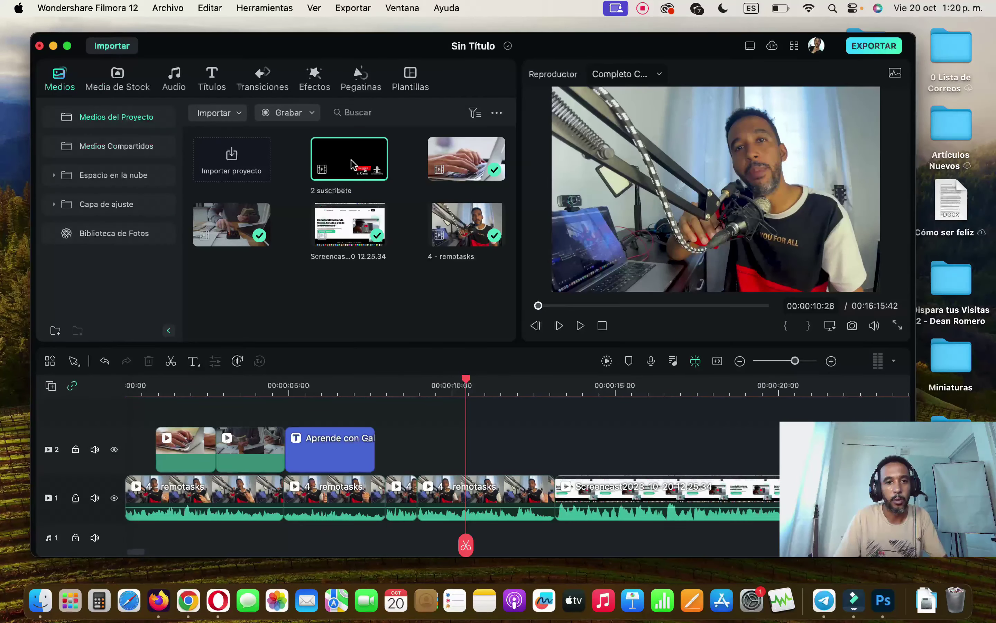
Step: Add the "2 suscribete" clip to the timeline and move it to track 3, aligned with the title's start at 00:00:04:54
{"action": "left_click_drag", "start_coordinate": [425, 297], "coordinate": [446, 442]}
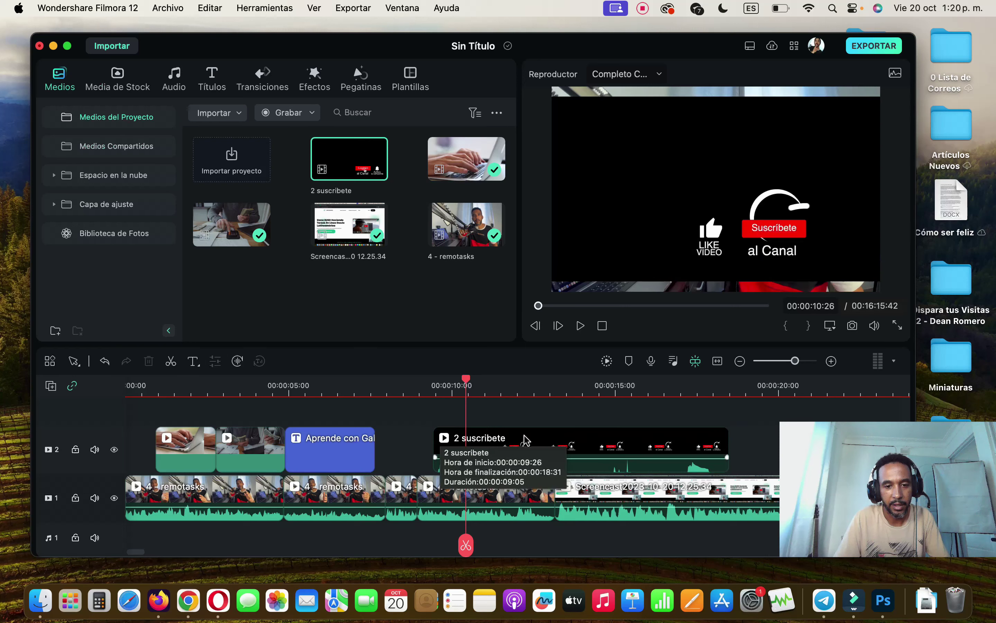
{"action": "left_click_drag", "start_coordinate": [532, 443], "coordinate": [353, 444]}
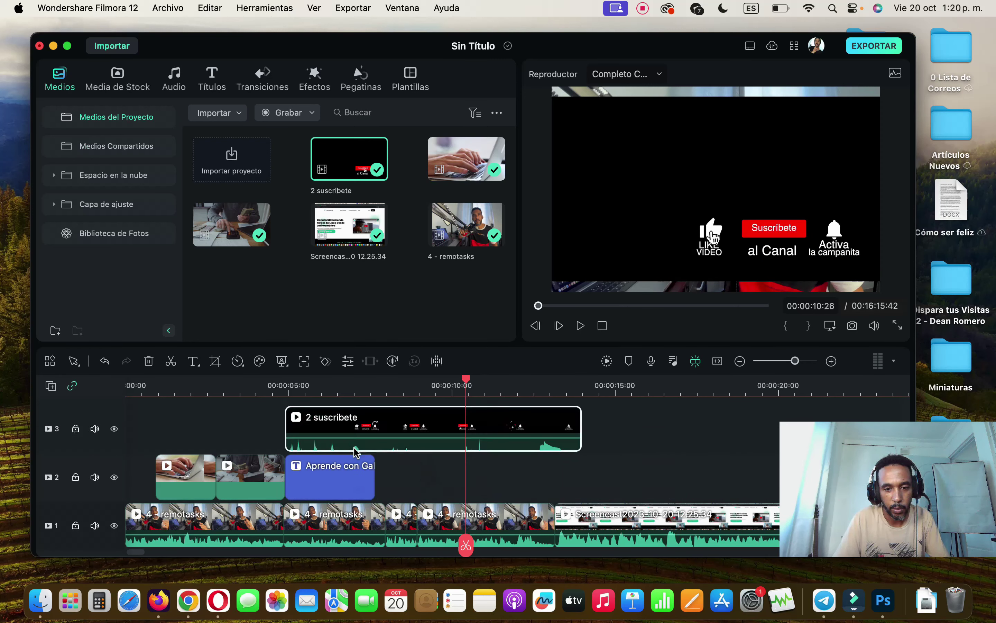
{"action": "scroll", "coordinate": [474, 511], "scroll_direction": "down", "scroll_amount": 1}
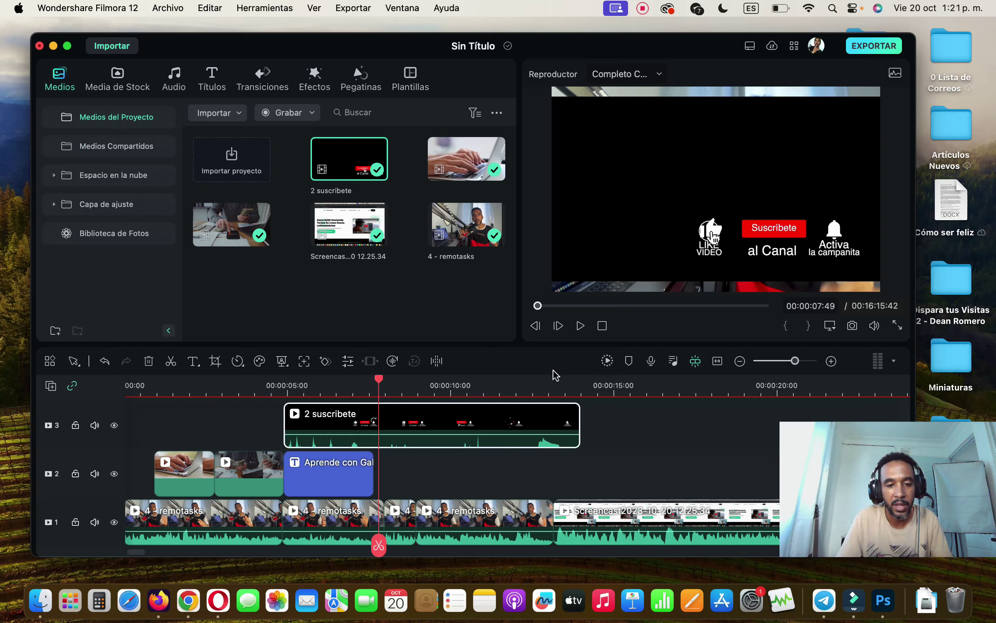
Step: Enable Chroma Key on the "2 suscribete" clip and sample its black background as the key colour
{"action": "double_click", "coordinate": [462, 420]}
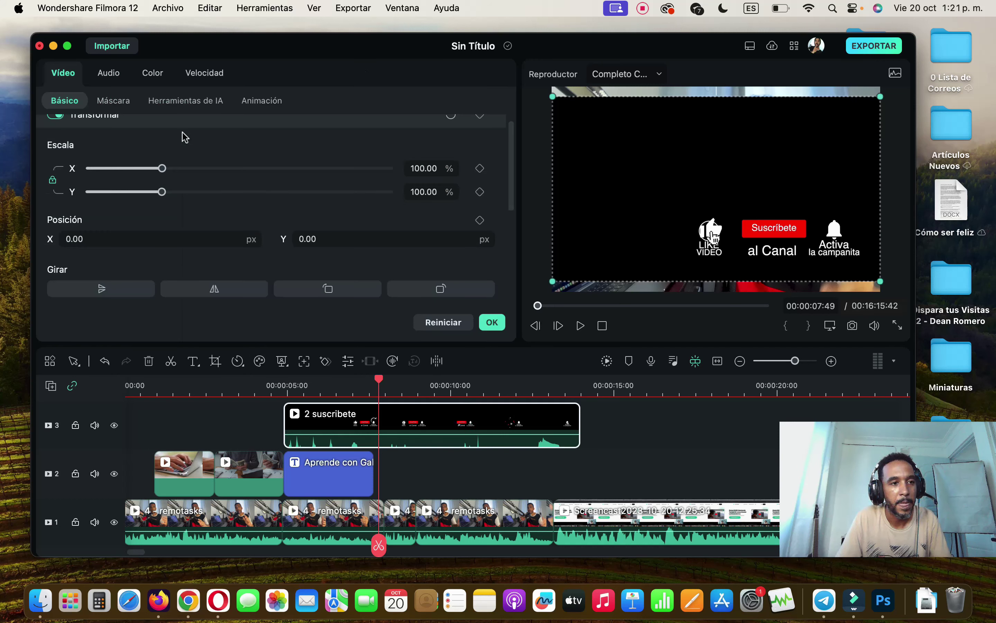
{"action": "scroll", "coordinate": [144, 148], "scroll_direction": "up", "scroll_amount": 2}
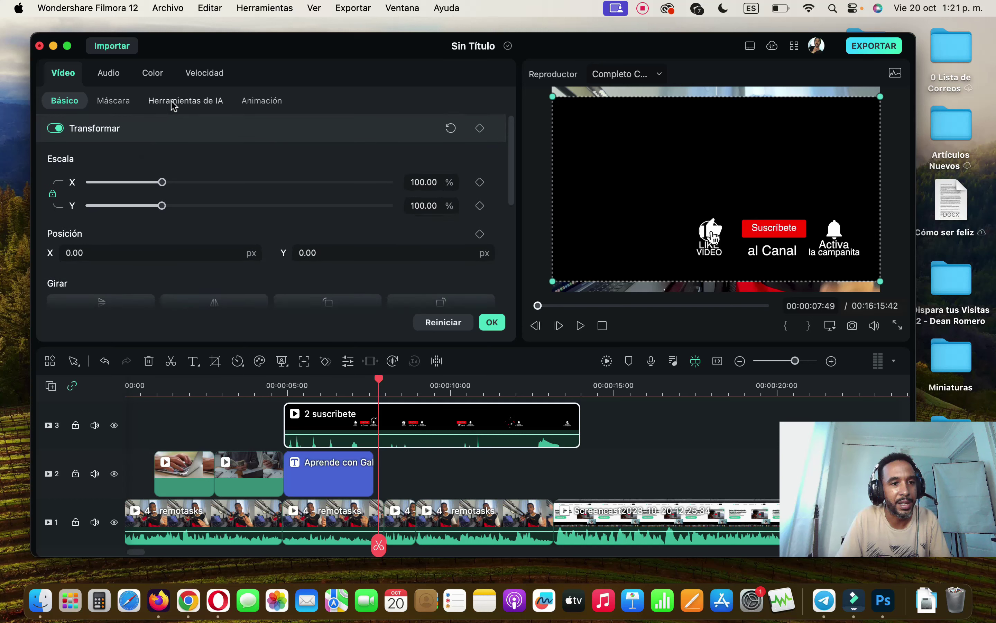
{"action": "left_click", "coordinate": [199, 104]}
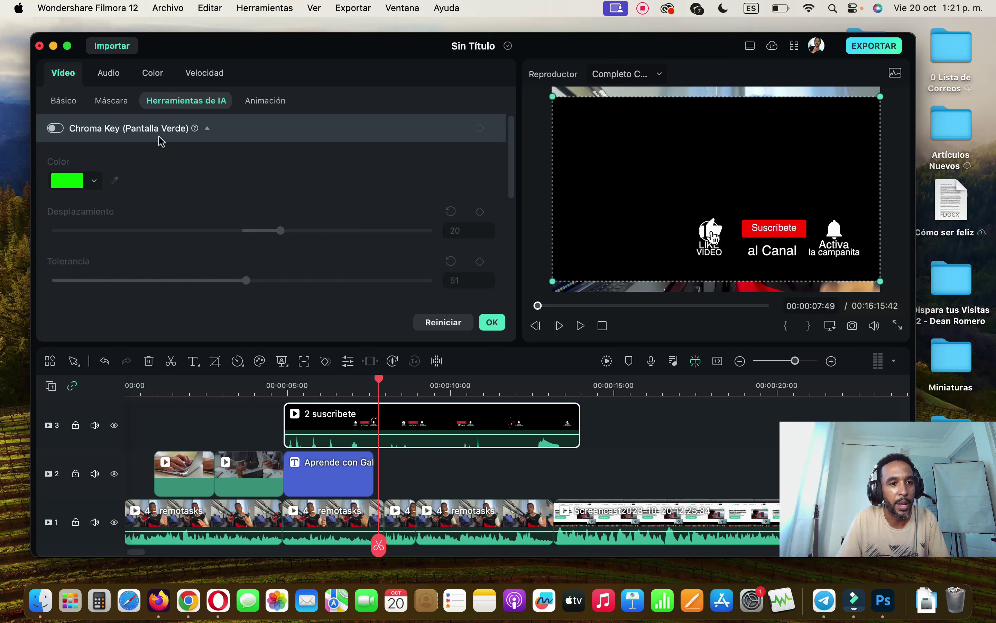
{"action": "left_click", "coordinate": [58, 129]}
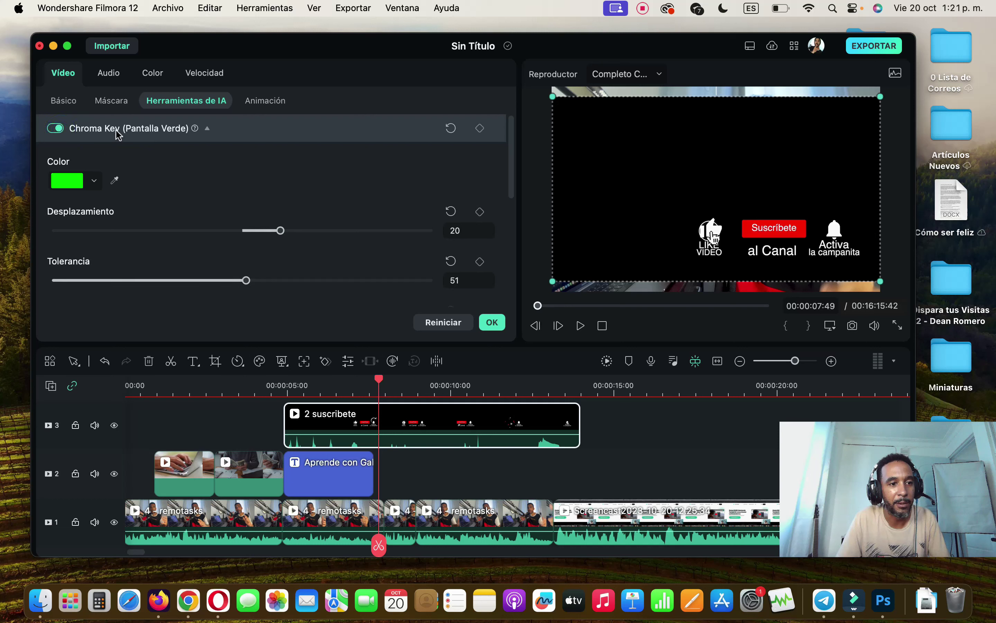
{"action": "left_click", "coordinate": [115, 181]}
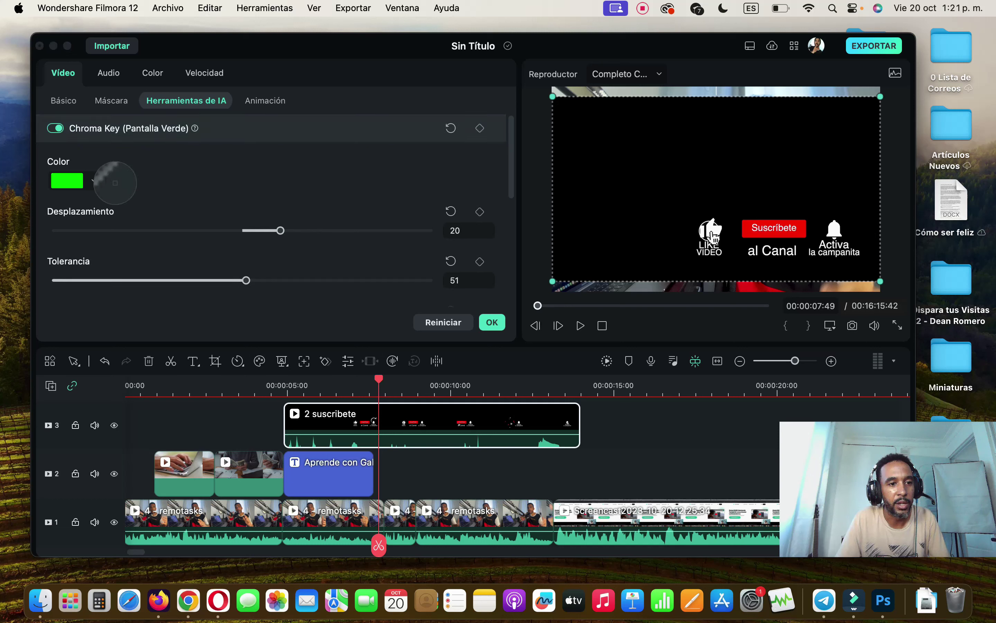
{"action": "left_click", "coordinate": [671, 158]}
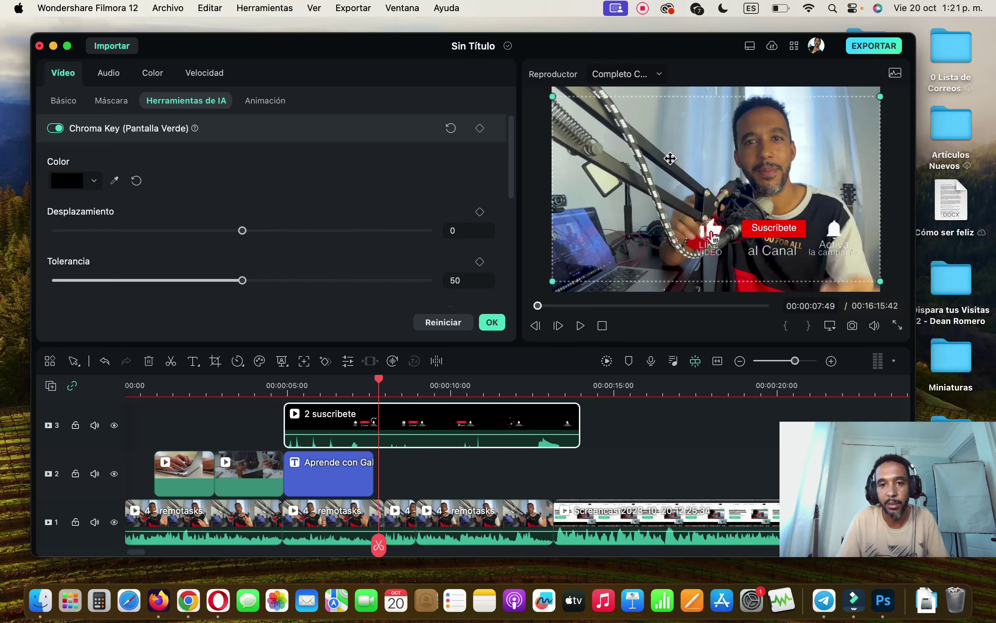
Step: Preview the keyed subscribe overlay from 00:00:04:39 and move it to track 2, aligned with the start of the last talking-head clip
{"action": "left_click", "coordinate": [275, 385]}
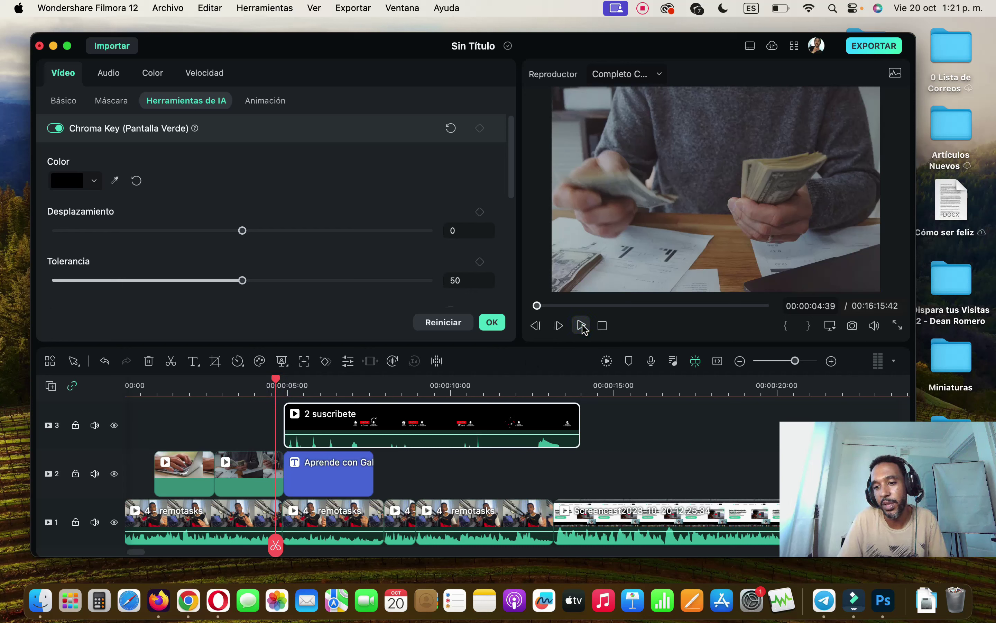
{"action": "left_click", "coordinate": [582, 326]}
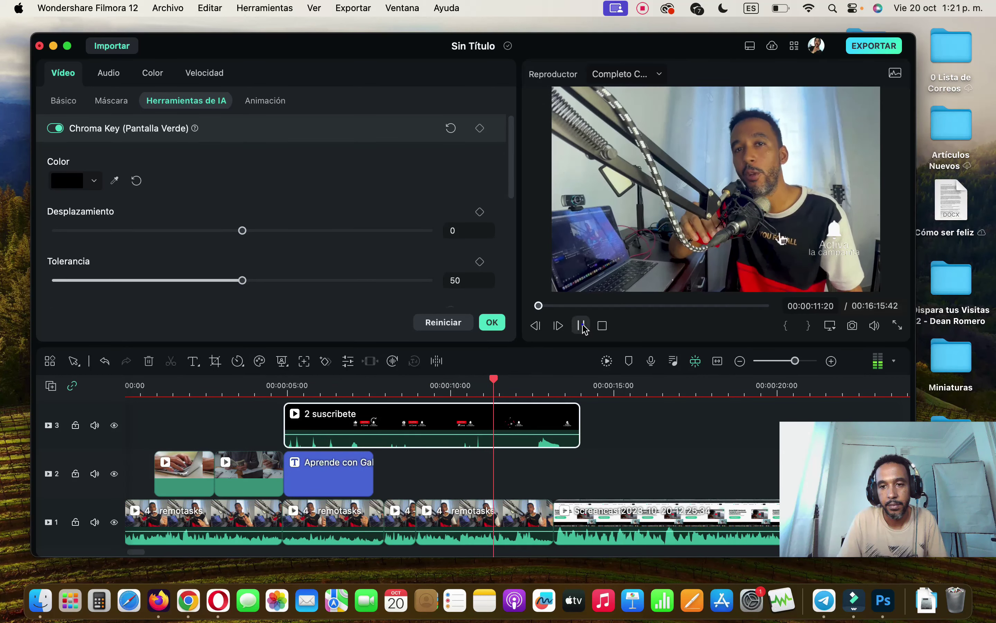
{"action": "left_click", "coordinate": [582, 326]}
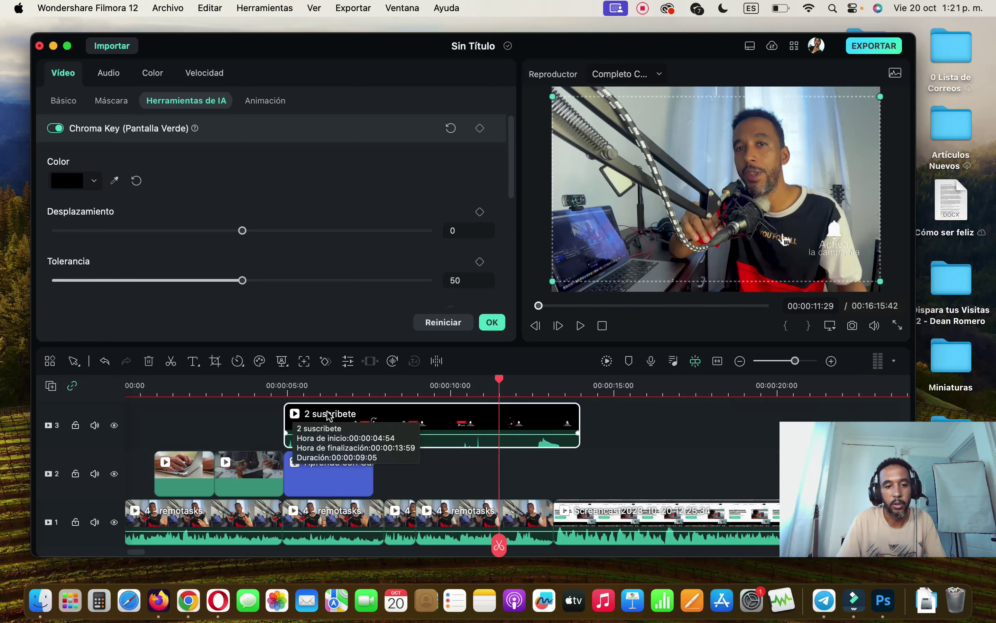
{"action": "left_click_drag", "start_coordinate": [319, 413], "coordinate": [455, 478]}
{"action": "left_click", "coordinate": [492, 322]}
Step: Play the timeline with the repositioned subscribe overlay and delete that overlay from track 2
{"action": "left_click", "coordinate": [580, 325]}
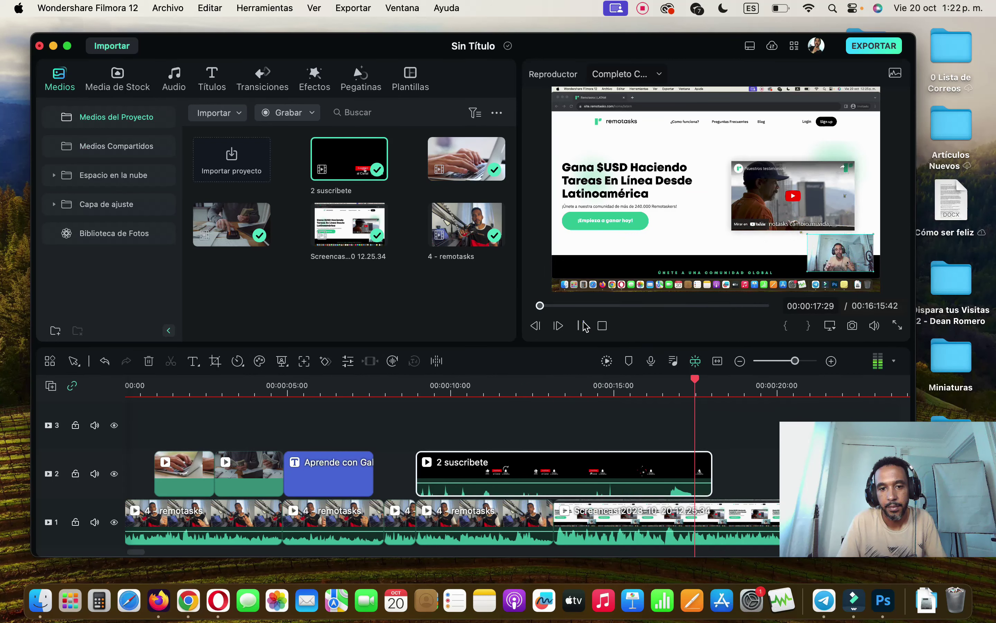
{"action": "left_click", "coordinate": [583, 325]}
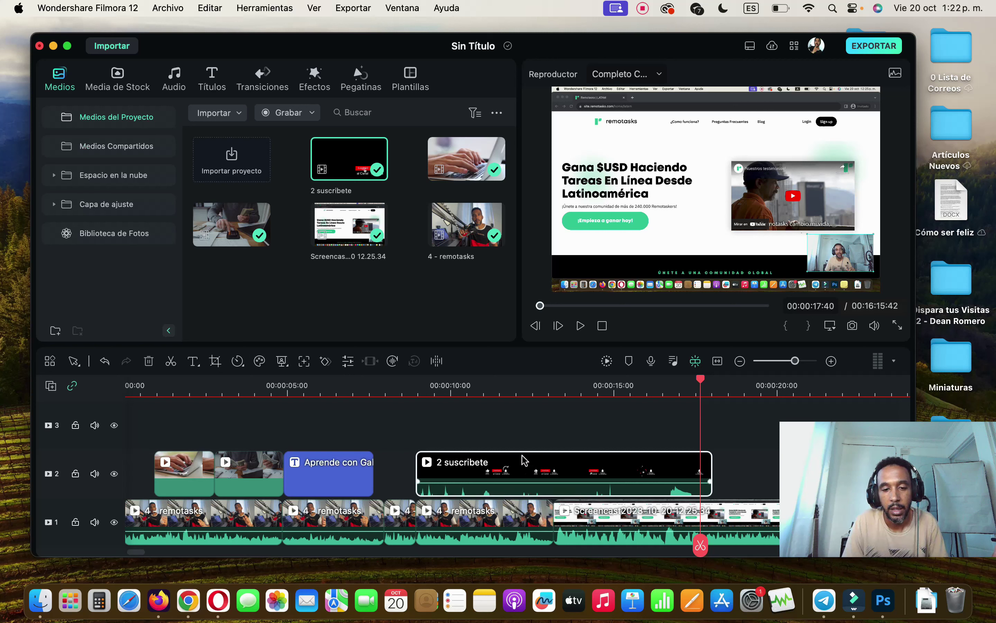
{"action": "key", "text": "BackSpace"}
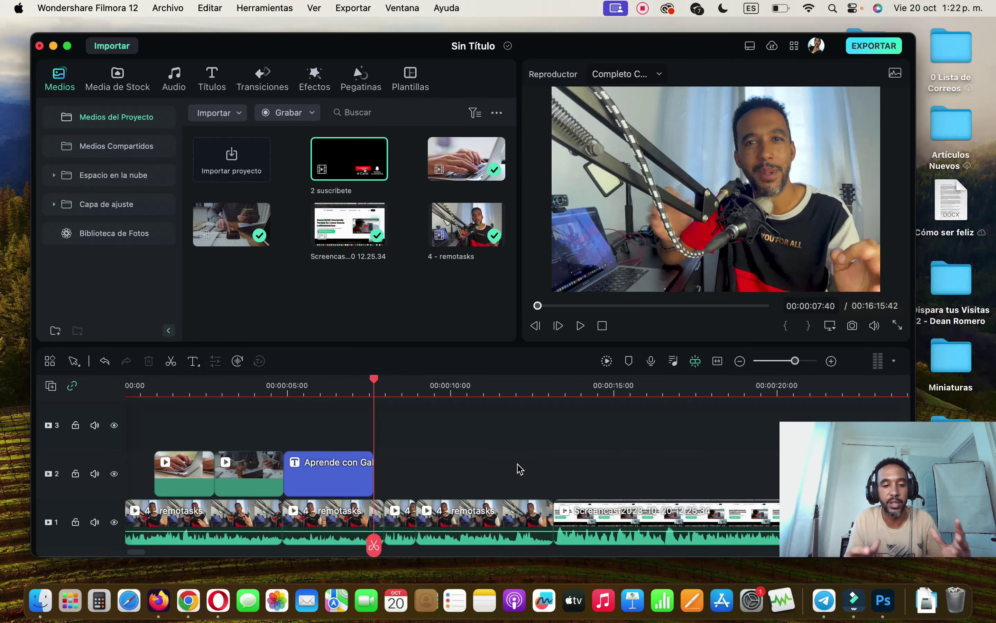
Step: Browse the trending Filmstock transitions for options to use between clips
{"action": "scroll", "coordinate": [506, 499], "scroll_direction": "down", "scroll_amount": 3}
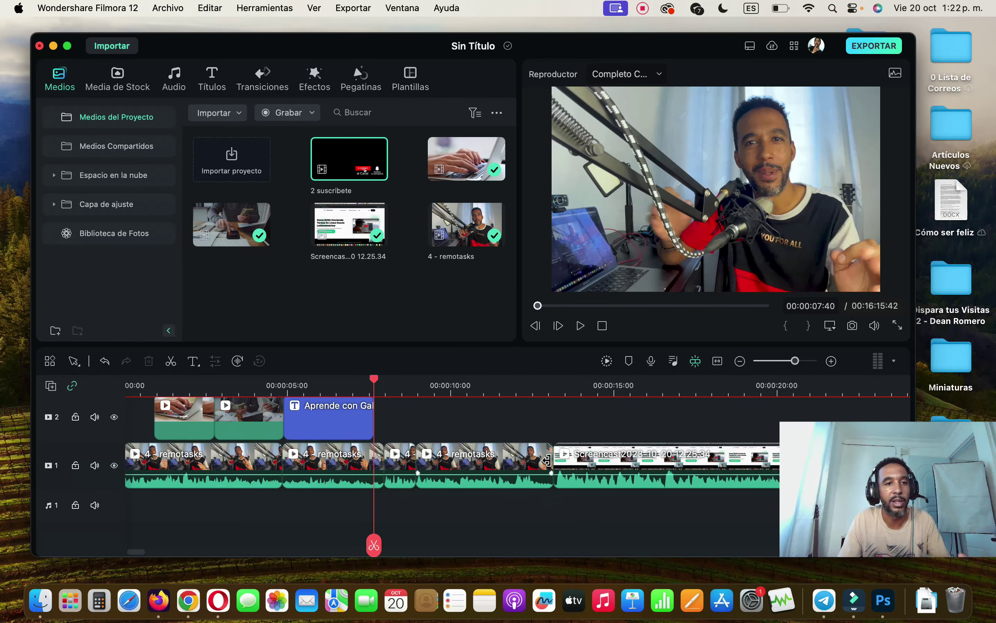
{"action": "left_click", "coordinate": [262, 80]}
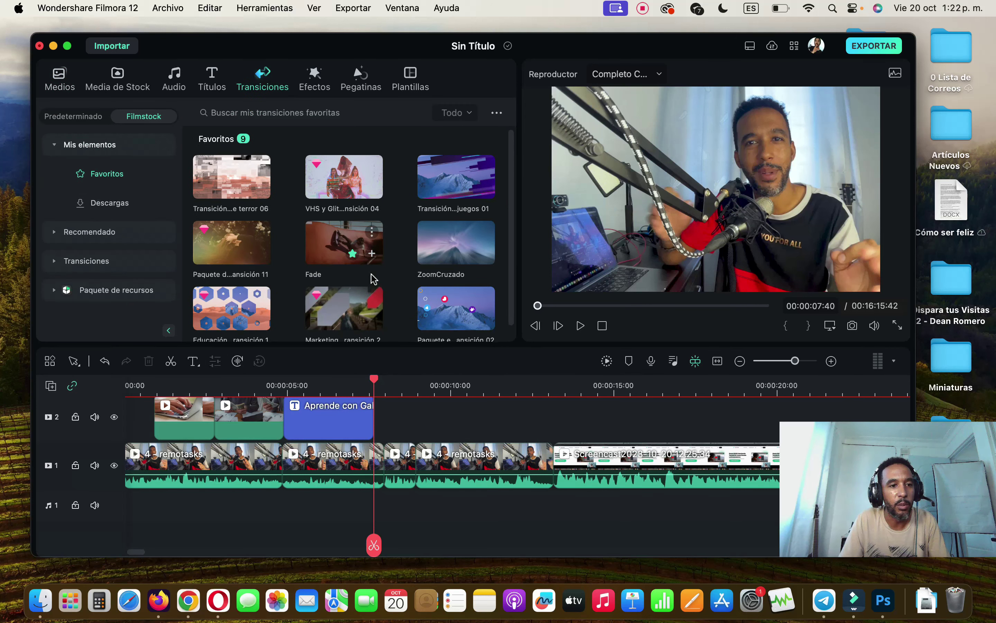
{"action": "left_click", "coordinate": [101, 232]}
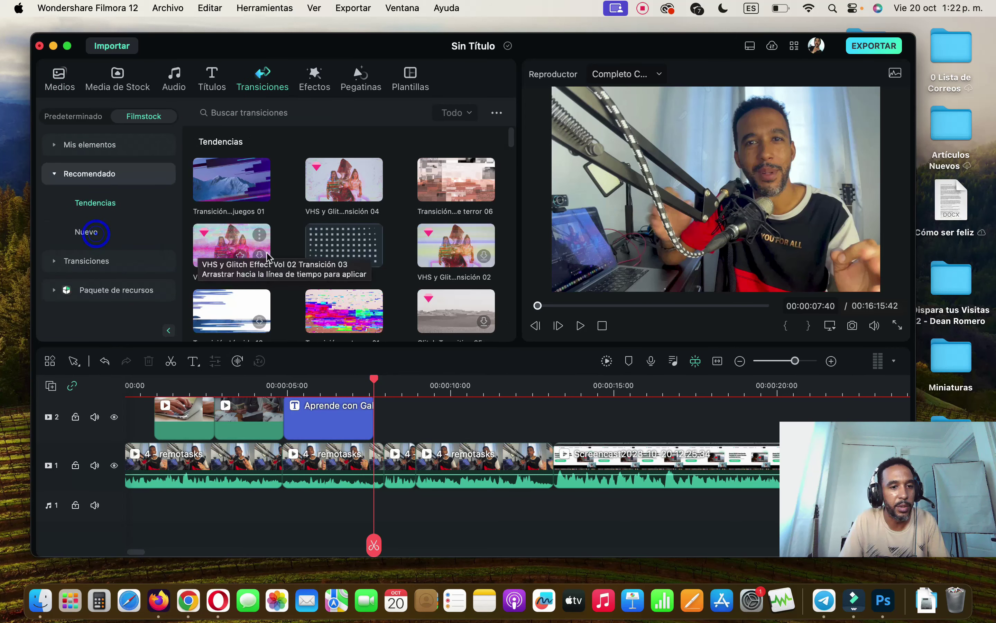
{"action": "scroll", "coordinate": [299, 265], "scroll_direction": "down", "scroll_amount": 2}
{"action": "scroll", "coordinate": [299, 265], "scroll_direction": "down", "scroll_amount": 1}
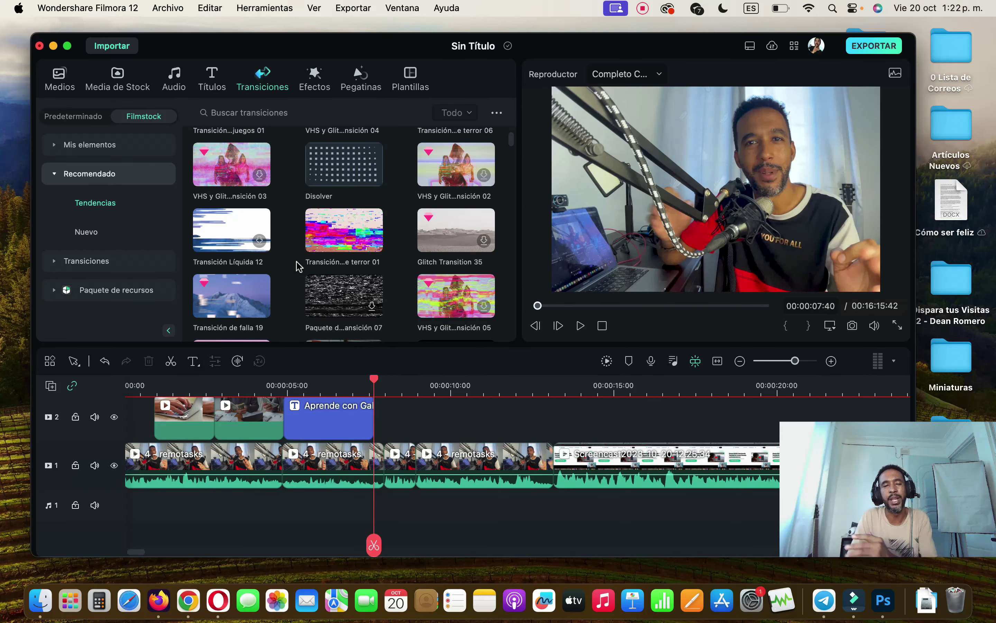
{"action": "scroll", "coordinate": [299, 266], "scroll_direction": "down", "scroll_amount": 5}
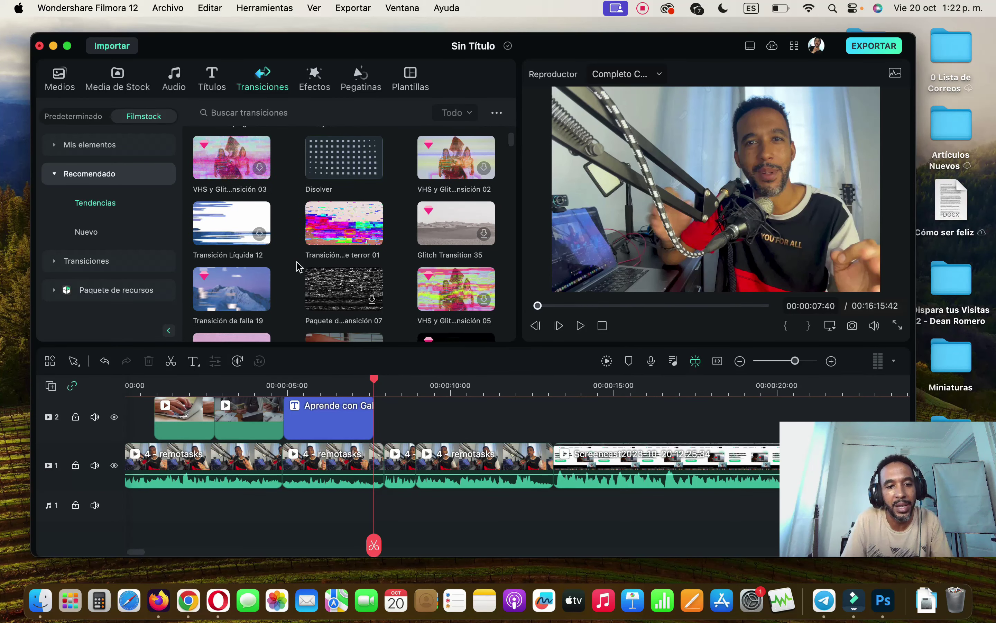
{"action": "scroll", "coordinate": [298, 266], "scroll_direction": "down", "scroll_amount": 3}
{"action": "scroll", "coordinate": [298, 265], "scroll_direction": "up", "scroll_amount": 3}
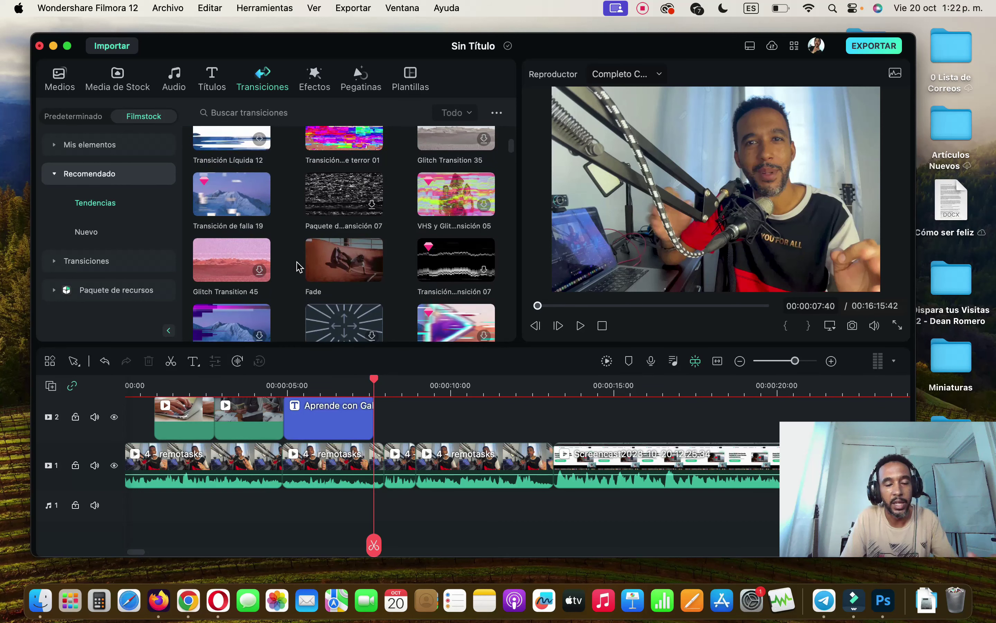
Step: Try the default "Dispersion...senfocada" transition at the cut between the last talking-head clip and the screencast
{"action": "left_click", "coordinate": [74, 117]}
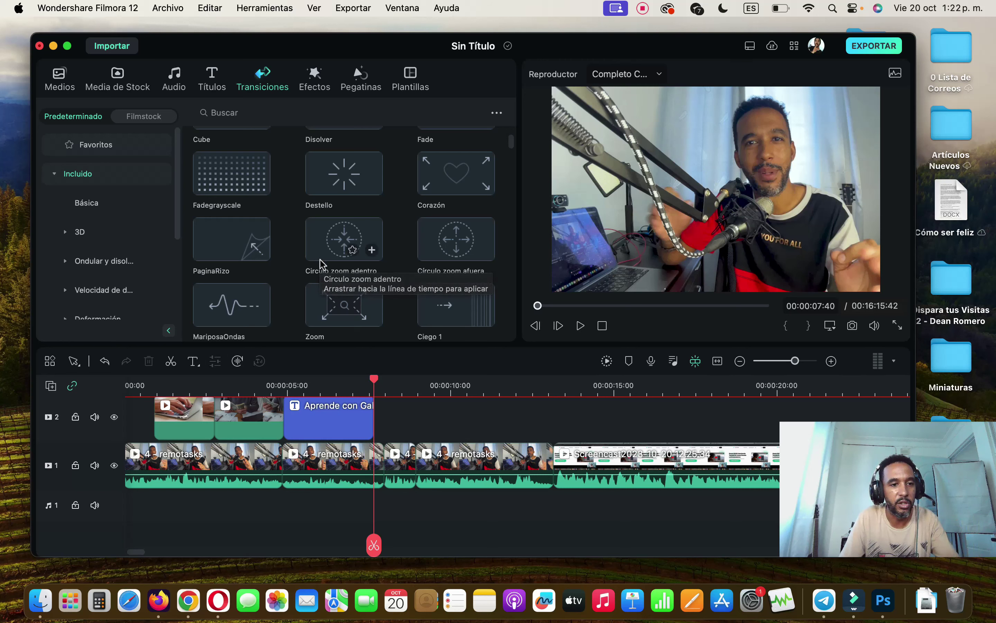
{"action": "scroll", "coordinate": [321, 262], "scroll_direction": "down", "scroll_amount": 3}
{"action": "scroll", "coordinate": [321, 263], "scroll_direction": "down", "scroll_amount": 10}
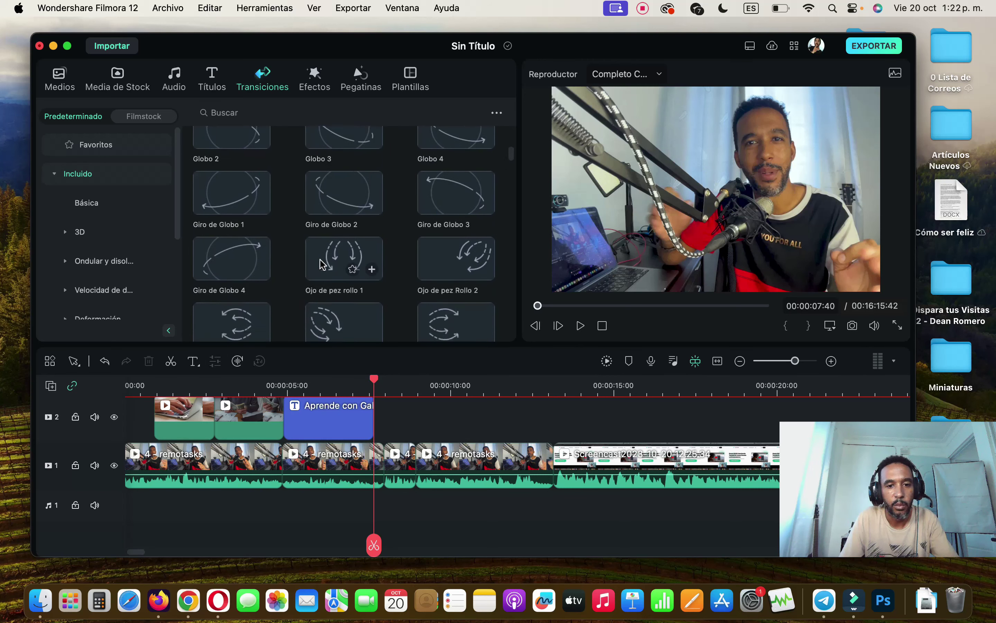
{"action": "scroll", "coordinate": [320, 259], "scroll_direction": "down", "scroll_amount": 10}
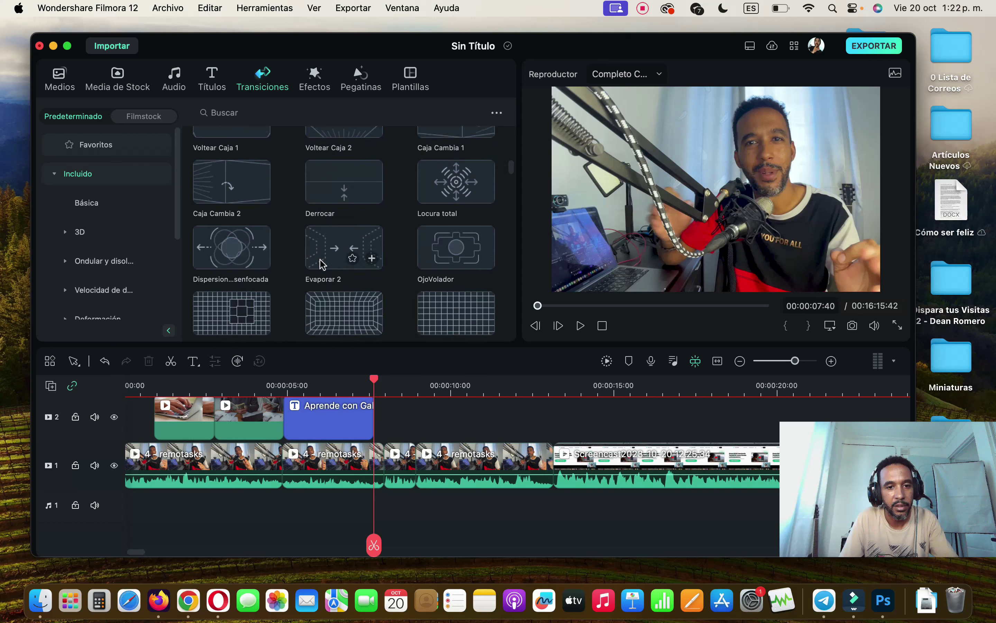
{"action": "left_click_drag", "start_coordinate": [229, 162], "coordinate": [560, 444]}
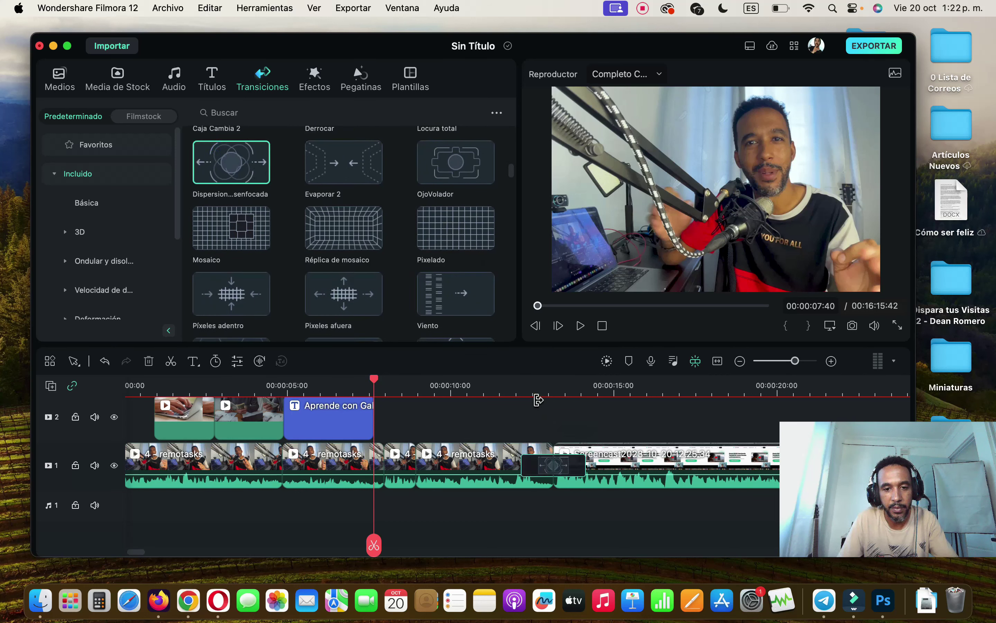
Step: Play the timeline through the dispersion transition and undo adding it
{"action": "left_click", "coordinate": [530, 393]}
{"action": "left_click", "coordinate": [580, 326]}
{"action": "left_click", "coordinate": [580, 326]}
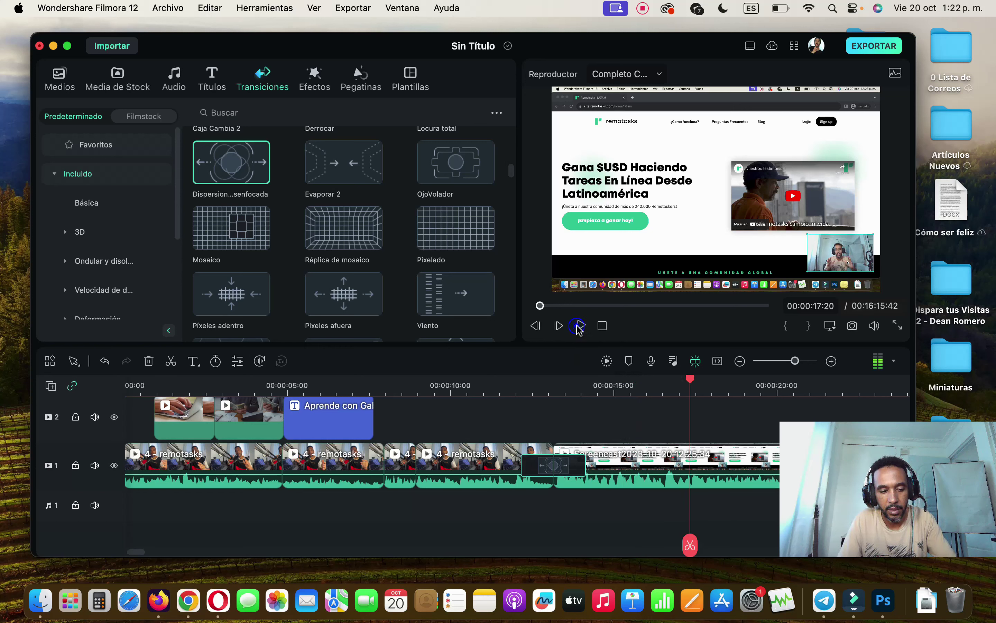
{"action": "key", "text": "super+z"}
Step: Try the Remolino transition between the last talking-head clip and the screencast, play it and remove it
{"action": "scroll", "coordinate": [453, 239], "scroll_direction": "down", "scroll_amount": 5}
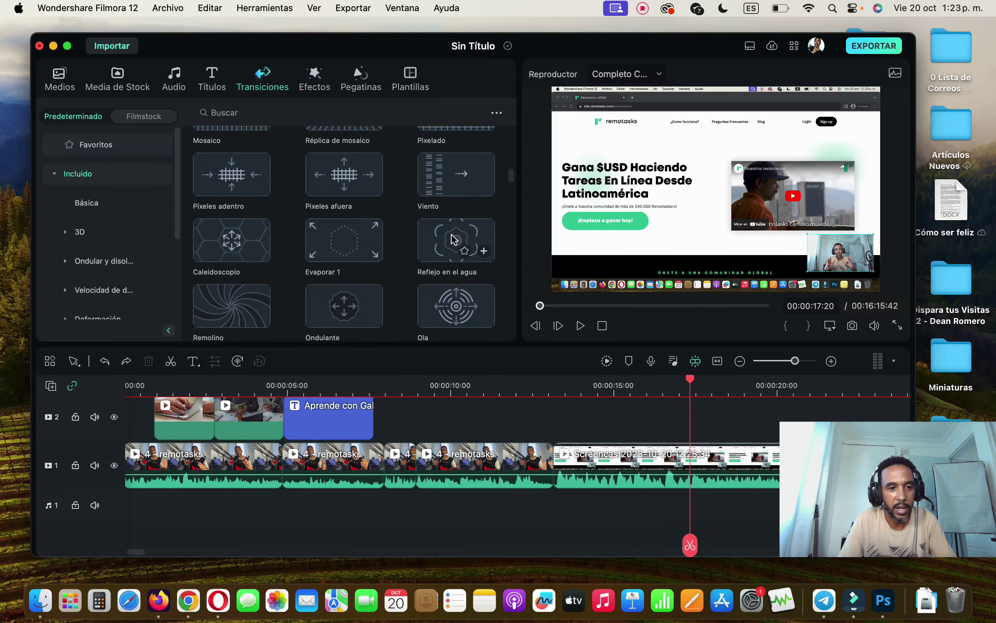
{"action": "scroll", "coordinate": [453, 238], "scroll_direction": "down", "scroll_amount": 3}
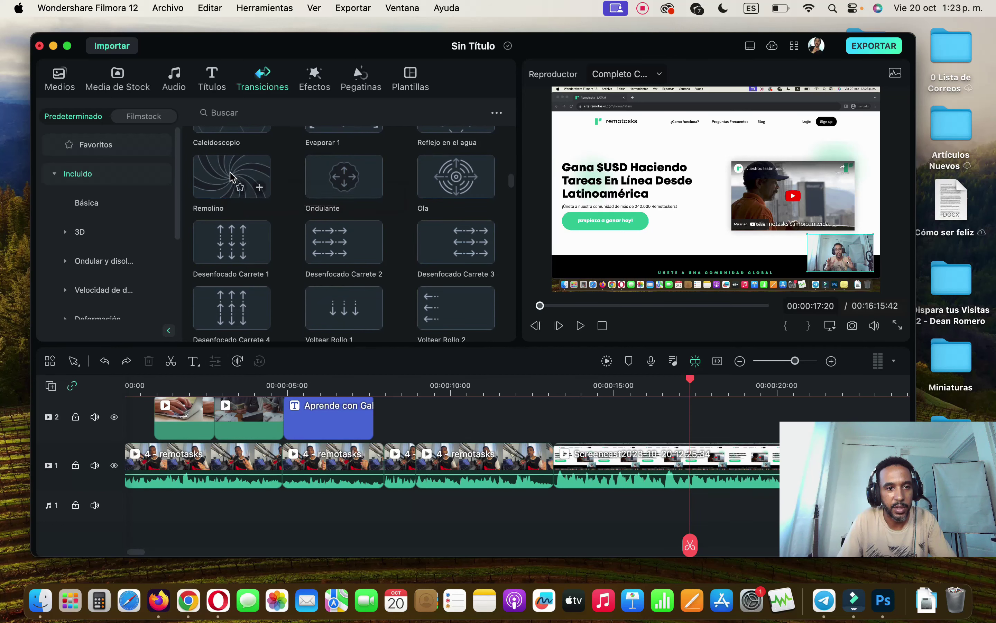
{"action": "left_click_drag", "start_coordinate": [258, 180], "coordinate": [554, 457]}
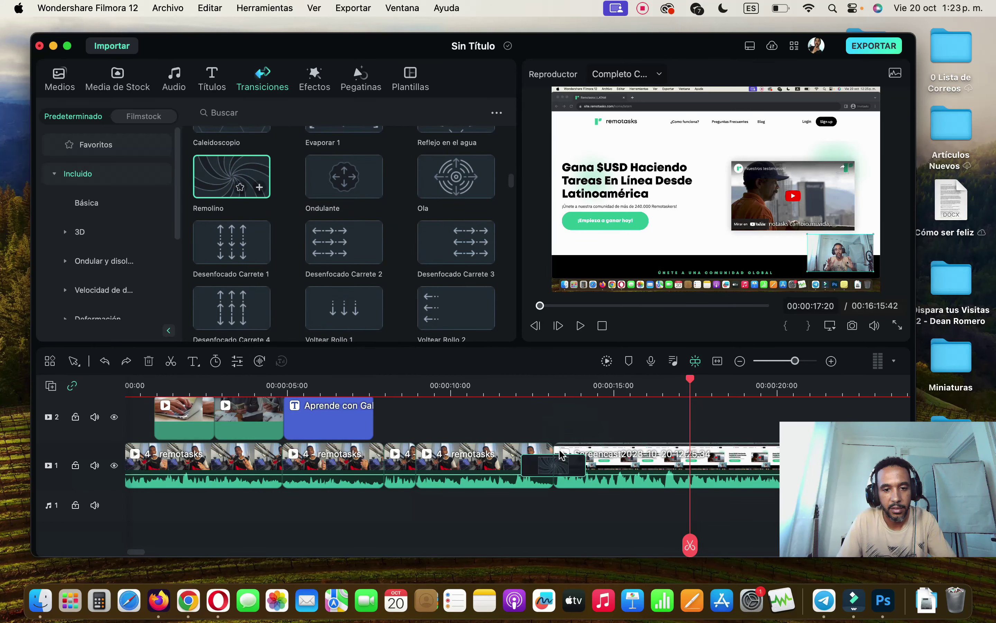
{"action": "left_click", "coordinate": [523, 391]}
{"action": "left_click", "coordinate": [578, 325]}
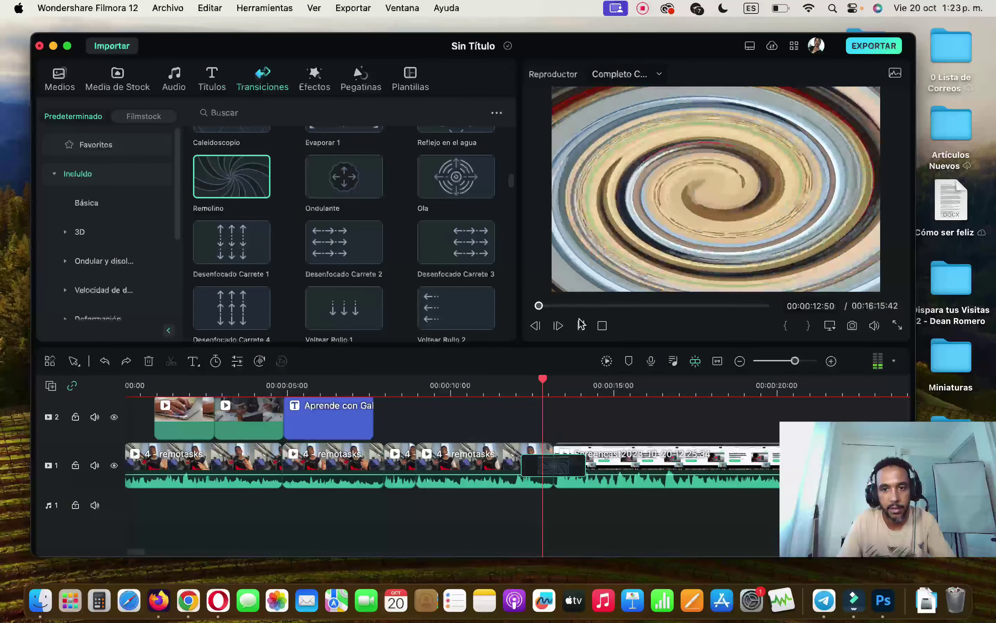
{"action": "left_click", "coordinate": [581, 326]}
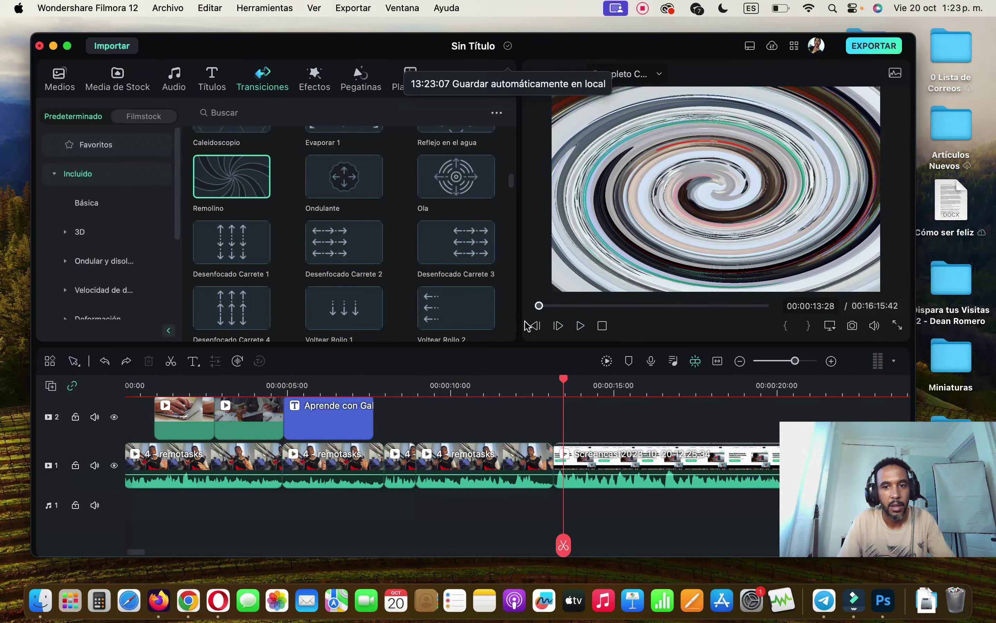
Step: Try the Filmstock transition "Transición CRT 14" at the cut between the last talking-head clip and the screencast
{"action": "left_click", "coordinate": [139, 118]}
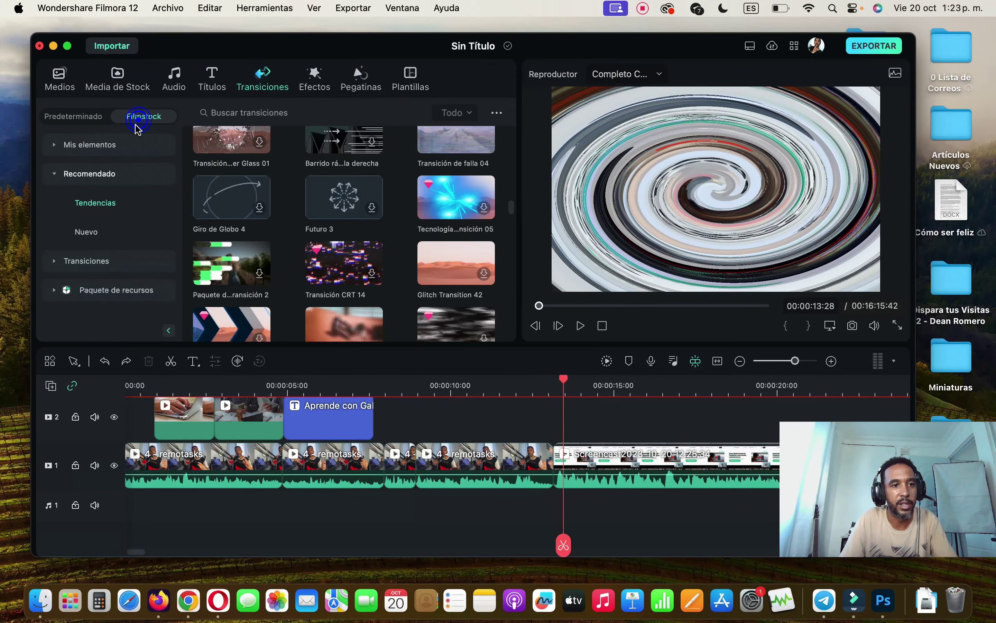
{"action": "scroll", "coordinate": [361, 317], "scroll_direction": "down", "scroll_amount": 3}
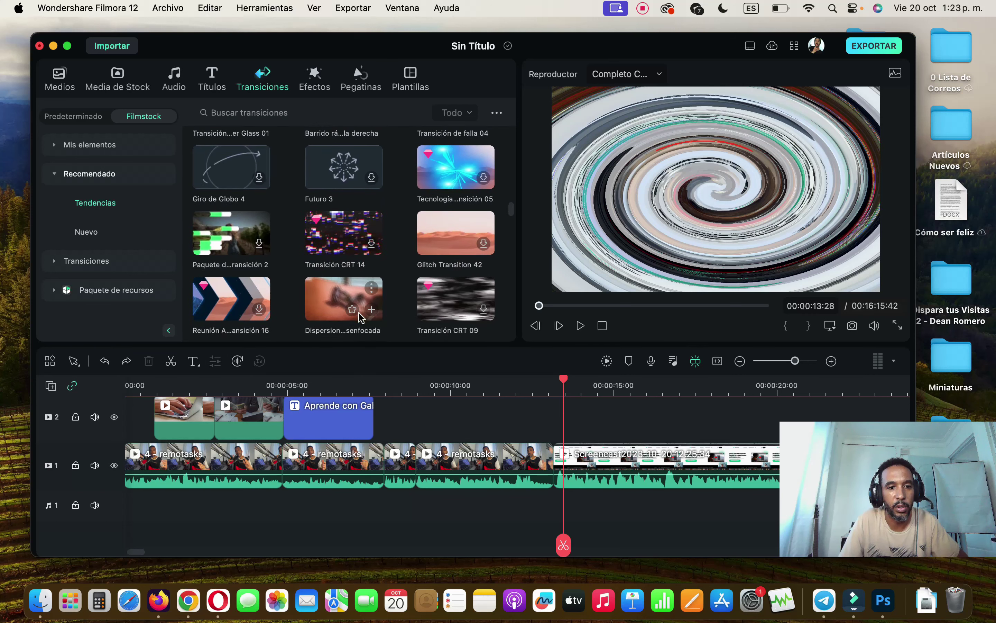
{"action": "scroll", "coordinate": [363, 317], "scroll_direction": "down", "scroll_amount": 2}
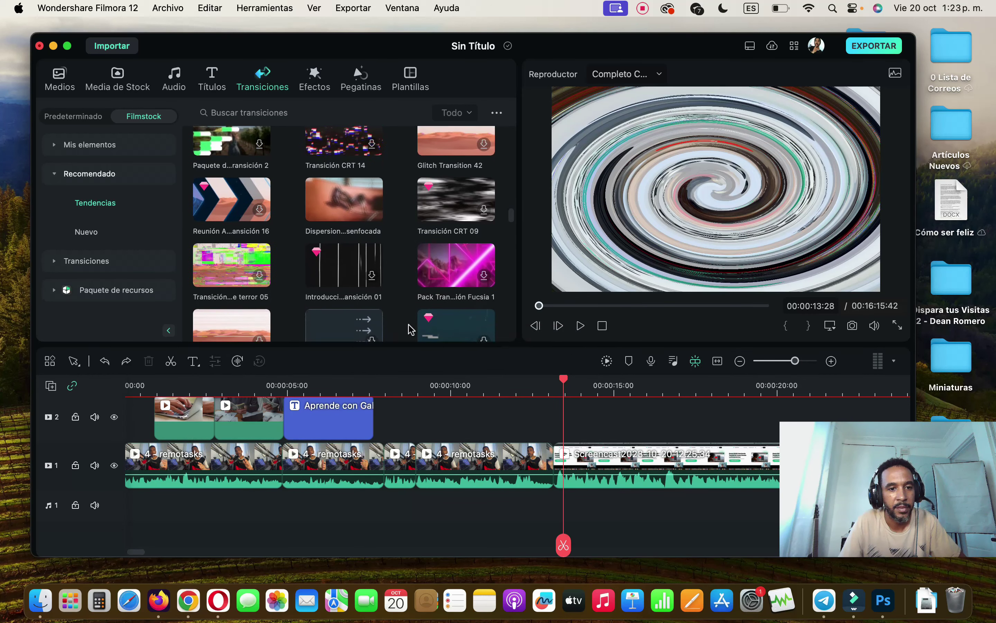
{"action": "scroll", "coordinate": [406, 317], "scroll_direction": "up", "scroll_amount": 2}
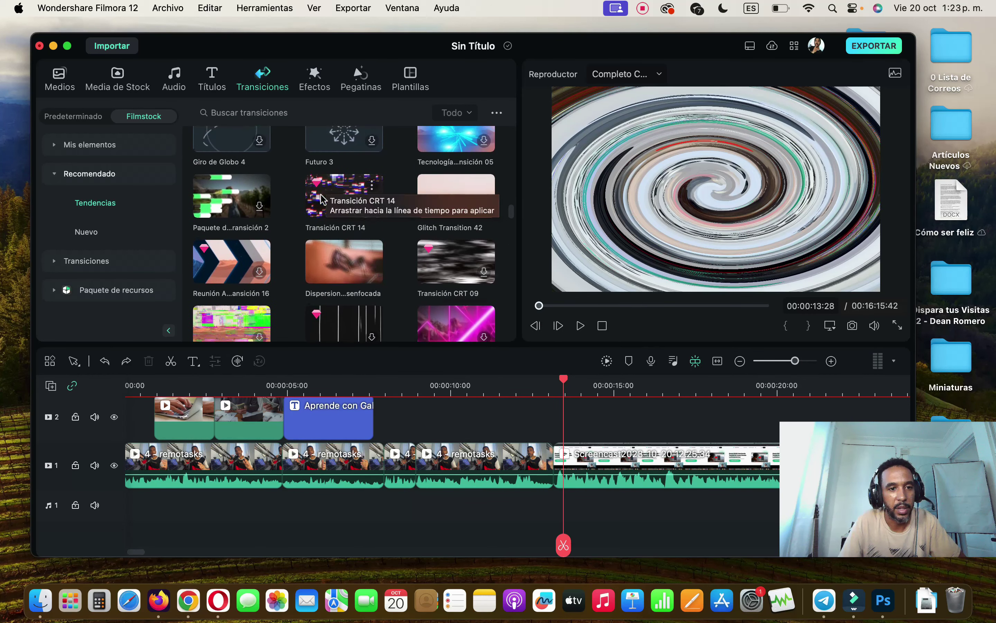
{"action": "scroll", "coordinate": [346, 208], "scroll_direction": "up", "scroll_amount": 1}
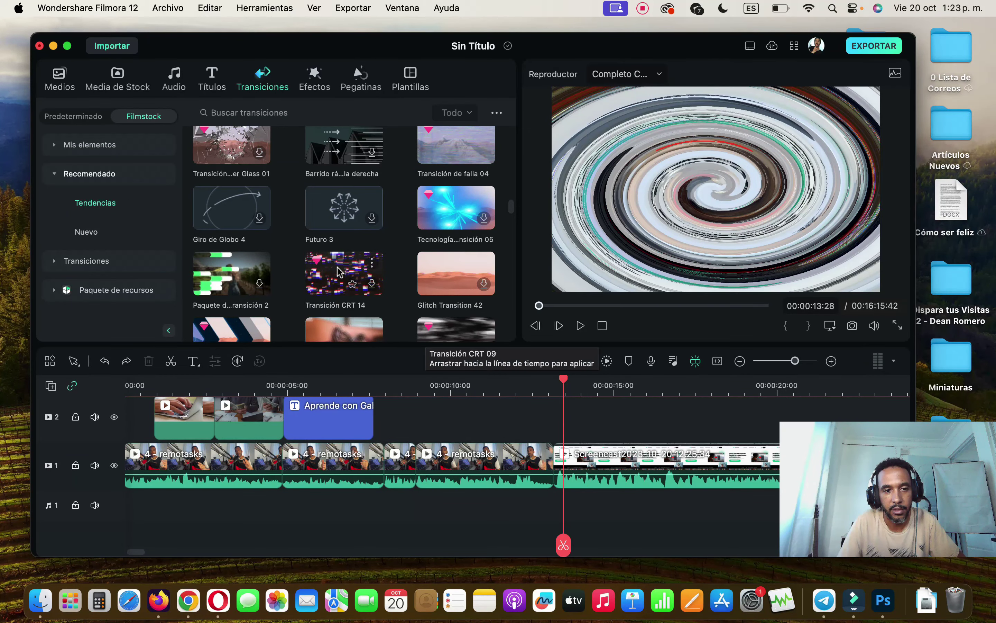
{"action": "left_click_drag", "start_coordinate": [345, 273], "coordinate": [554, 463]}
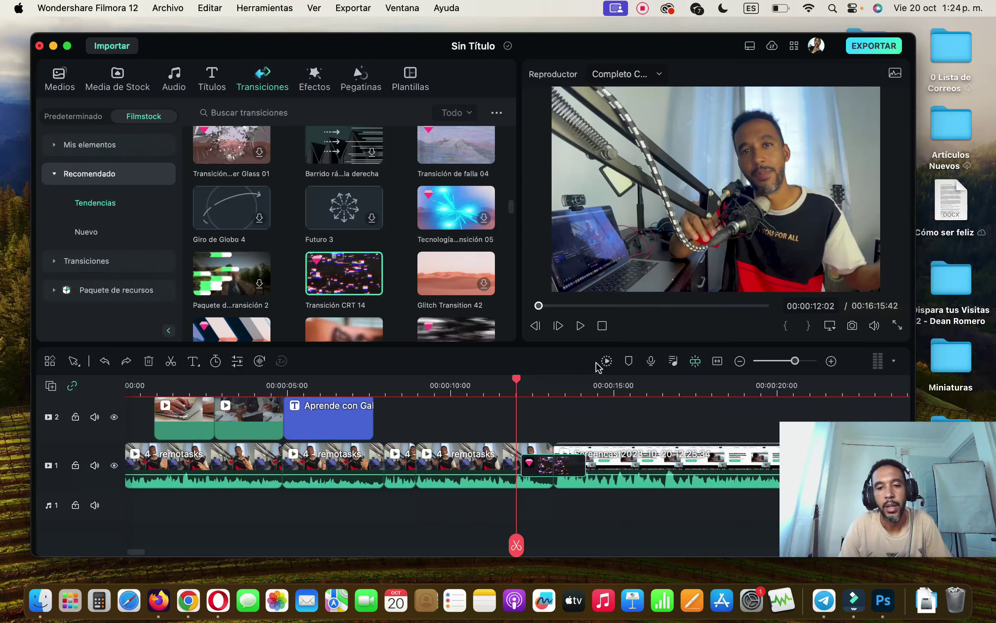
Step: Play the timeline through the CRT 14 transition and delete that transition
{"action": "left_click", "coordinate": [580, 325]}
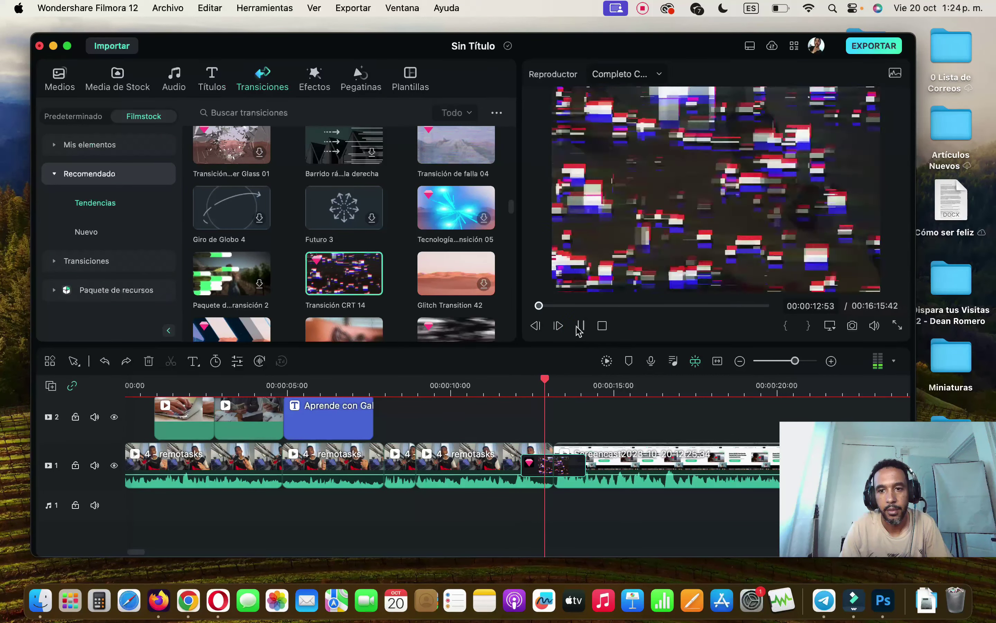
{"action": "left_click", "coordinate": [580, 326]}
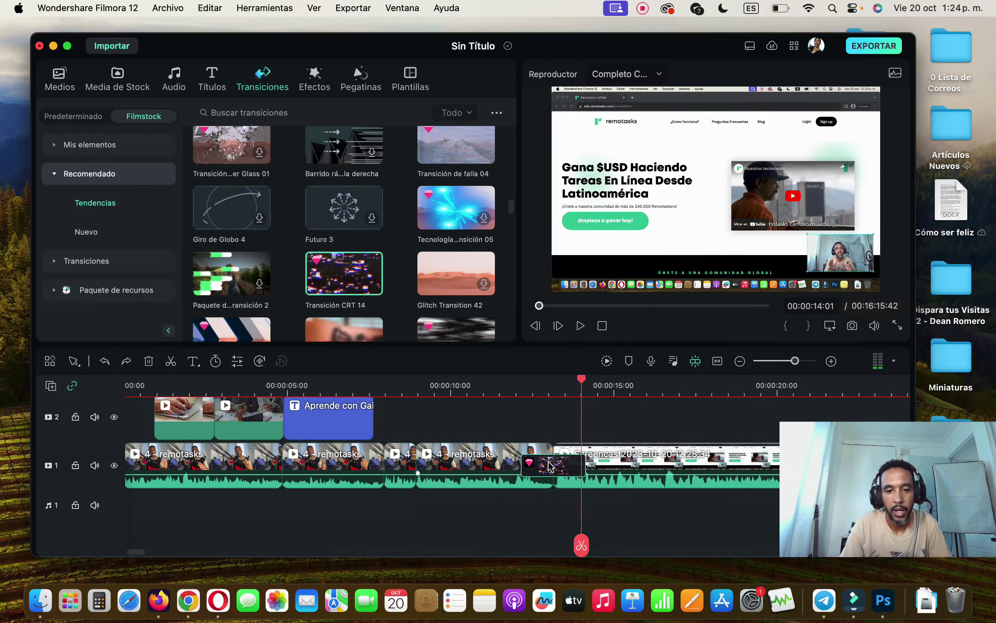
{"action": "key", "text": "Delete"}
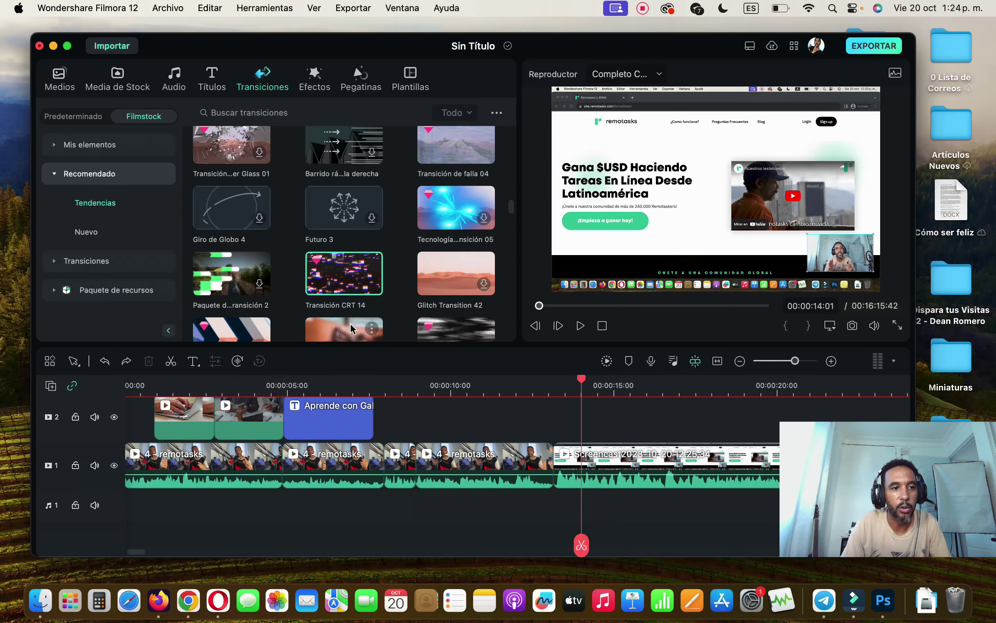
Step: Add the favourite "Transición...juegos 01" transition between the last talking-head clip and the screencast
{"action": "scroll", "coordinate": [351, 328], "scroll_direction": "up", "scroll_amount": 3}
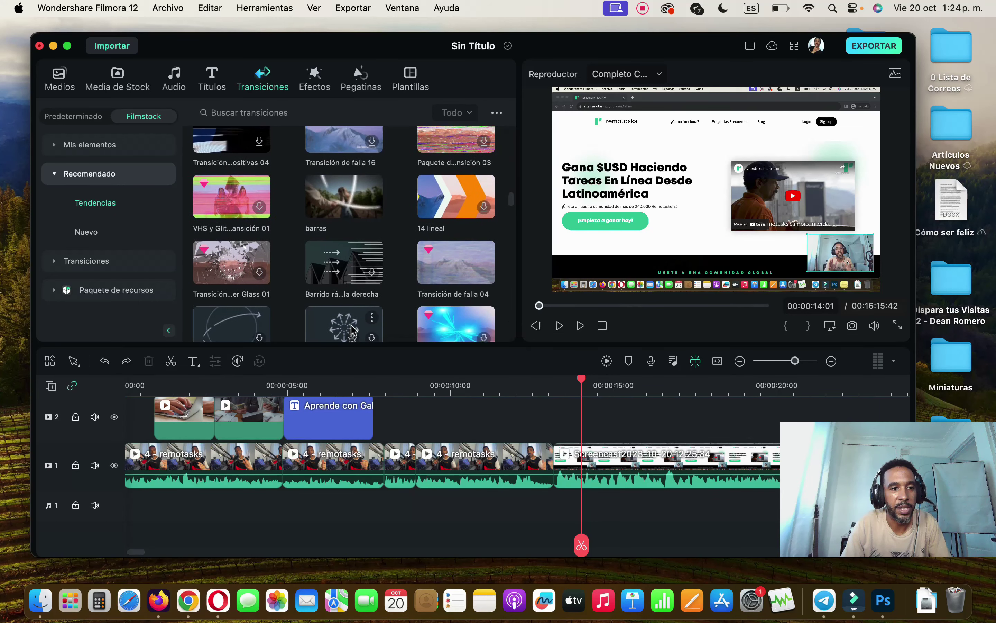
{"action": "left_click", "coordinate": [89, 144]}
{"action": "left_click", "coordinate": [533, 385]}
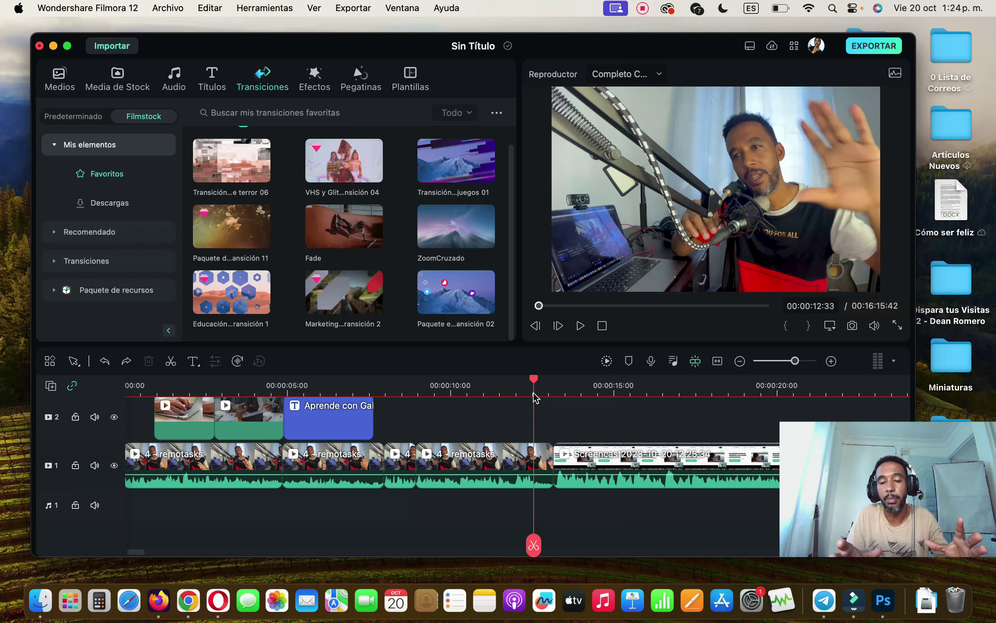
{"action": "left_click", "coordinate": [646, 385]}
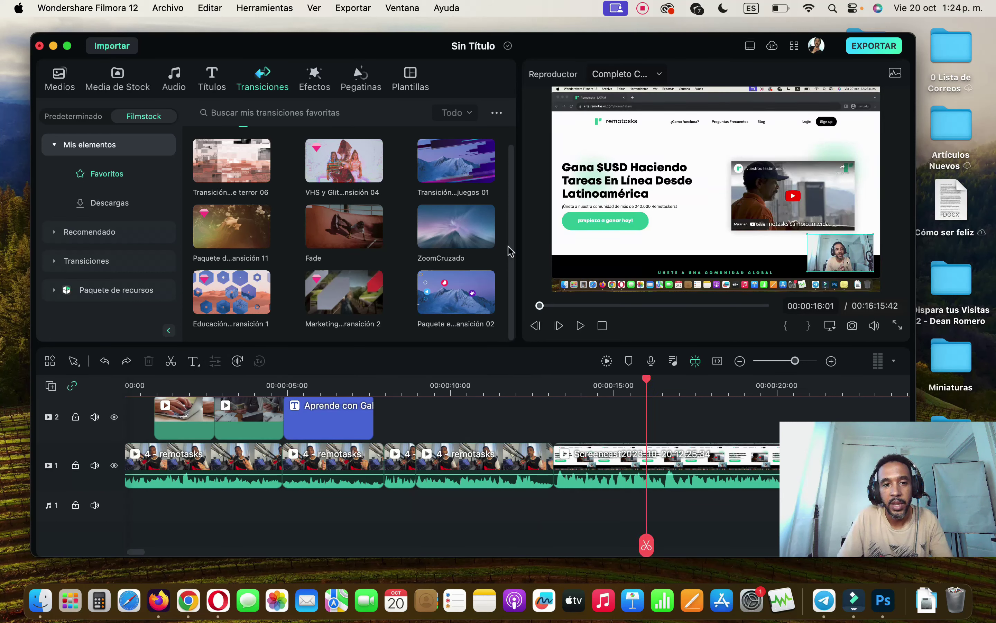
{"action": "left_click_drag", "start_coordinate": [430, 156], "coordinate": [475, 282]}
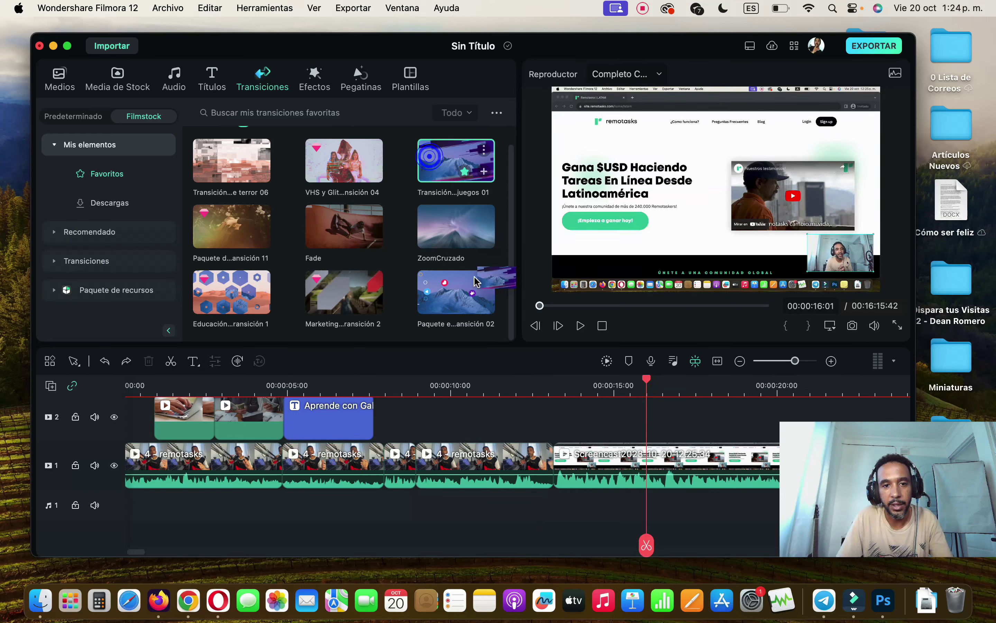
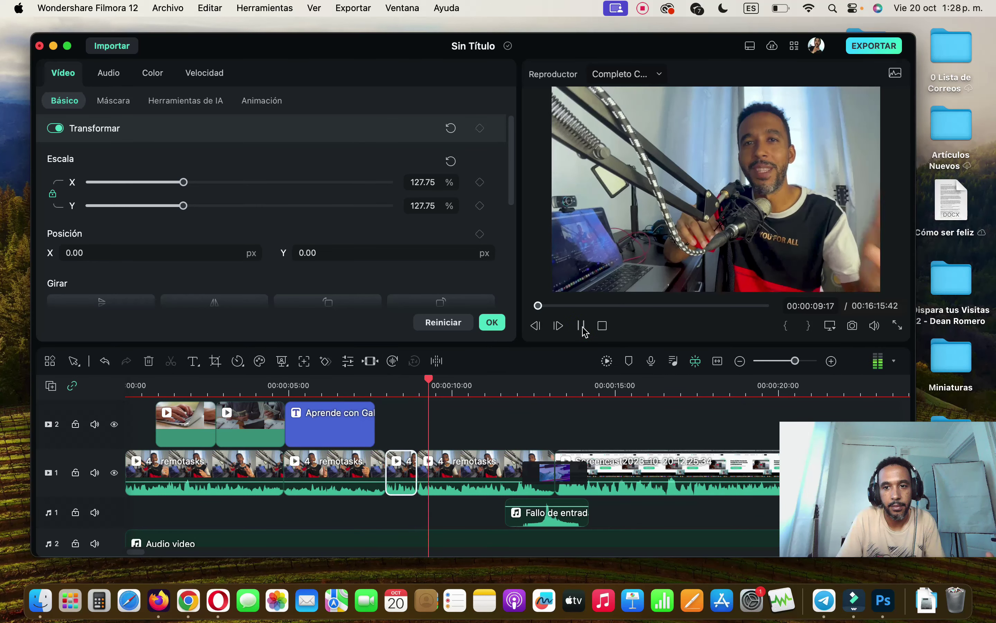
{"action": "key", "text": "super+shift+slash"}
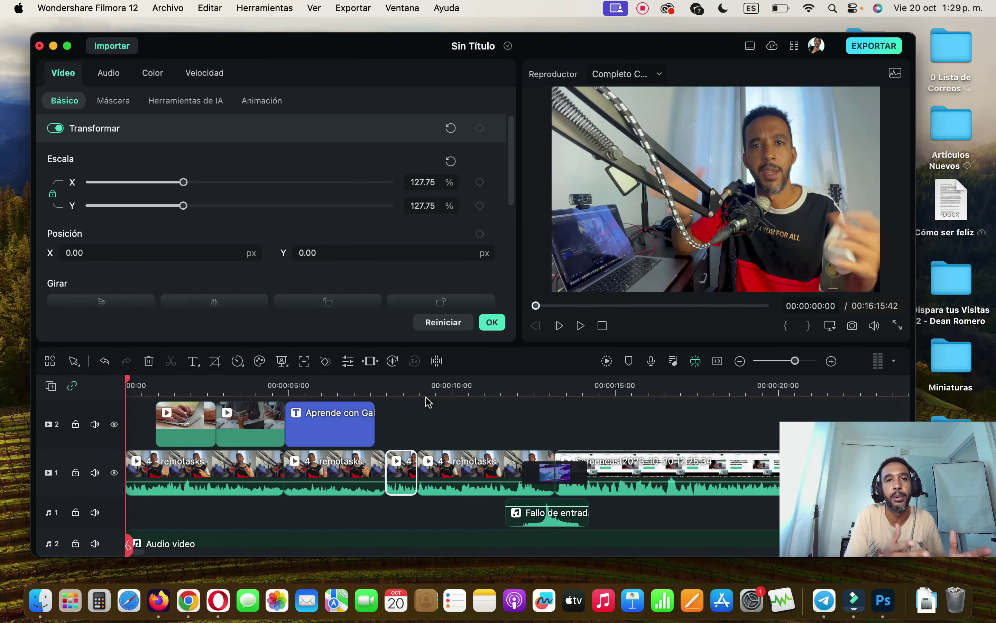
{"action": "left_click", "coordinate": [671, 393]}
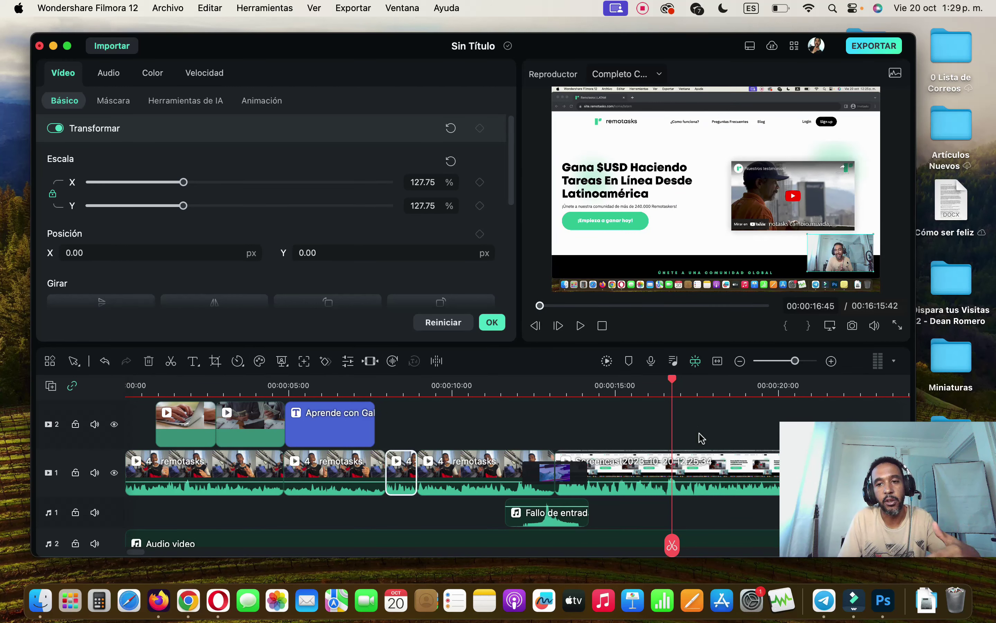
{"action": "scroll", "coordinate": [702, 439], "scroll_direction": "up", "scroll_amount": 1}
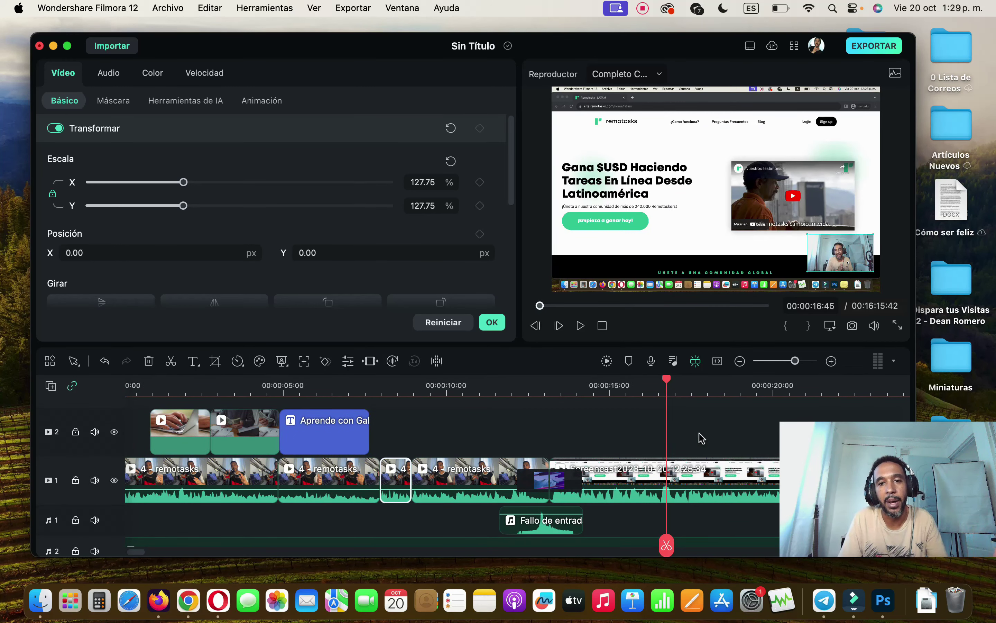
{"action": "scroll", "coordinate": [701, 439], "scroll_direction": "right", "scroll_amount": 5}
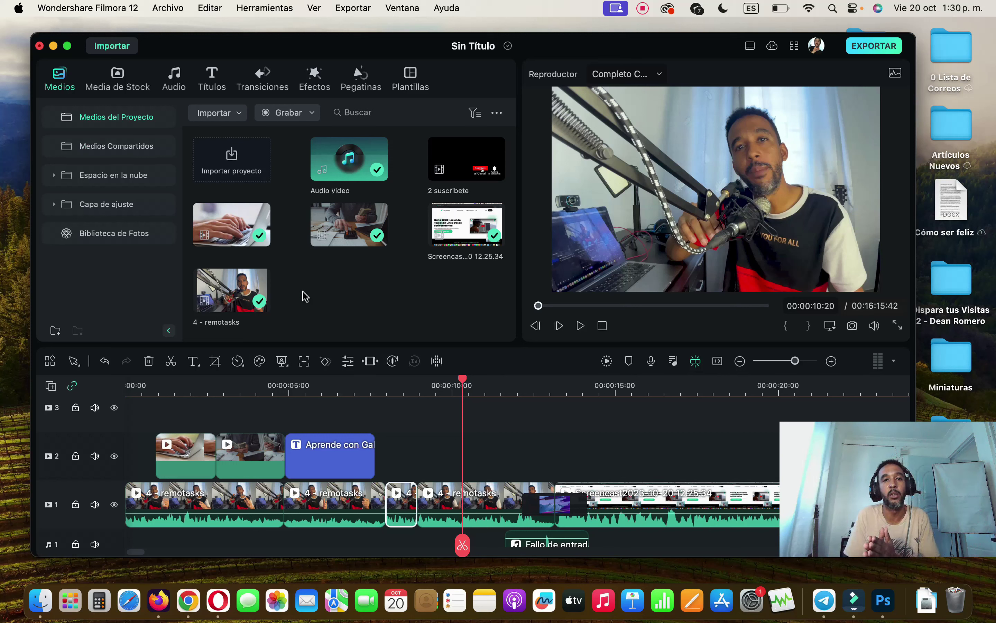
Step: Open the trending Filmstock stickers
{"action": "left_click", "coordinate": [363, 85]}
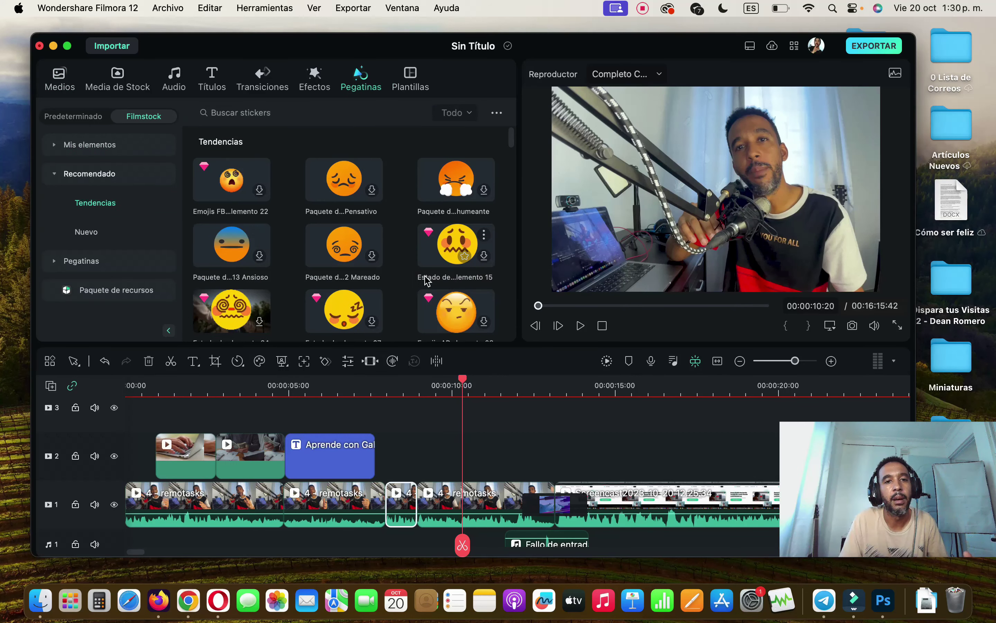
Step: Add the sunglasses emoji sticker "Paquete de Emojis divertidos Elemento 15" to video track 2 above the last talking-head clip
{"action": "scroll", "coordinate": [427, 280], "scroll_direction": "down", "scroll_amount": 10}
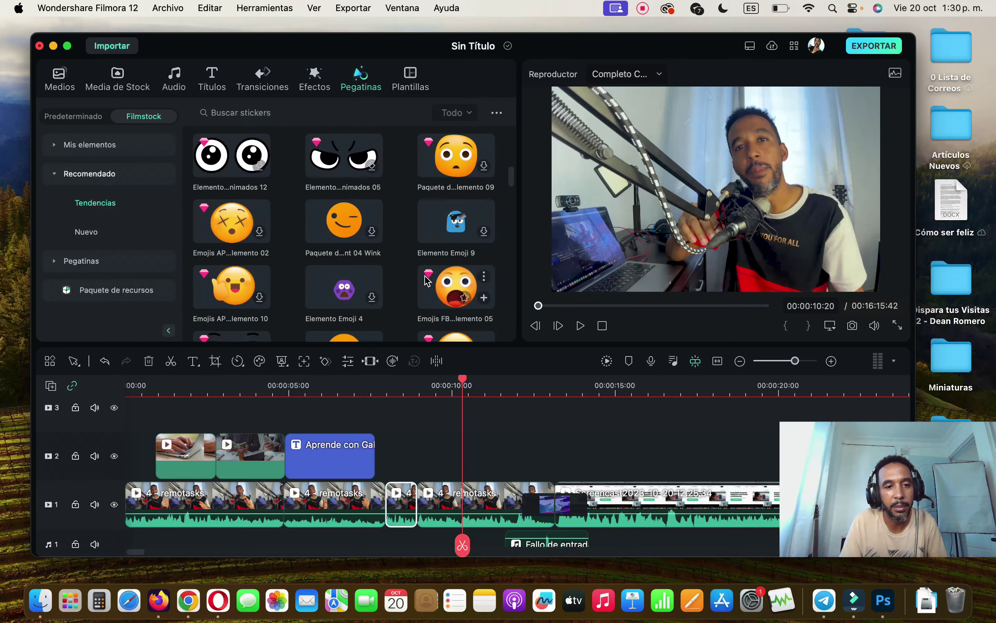
{"action": "scroll", "coordinate": [426, 280], "scroll_direction": "down", "scroll_amount": 5}
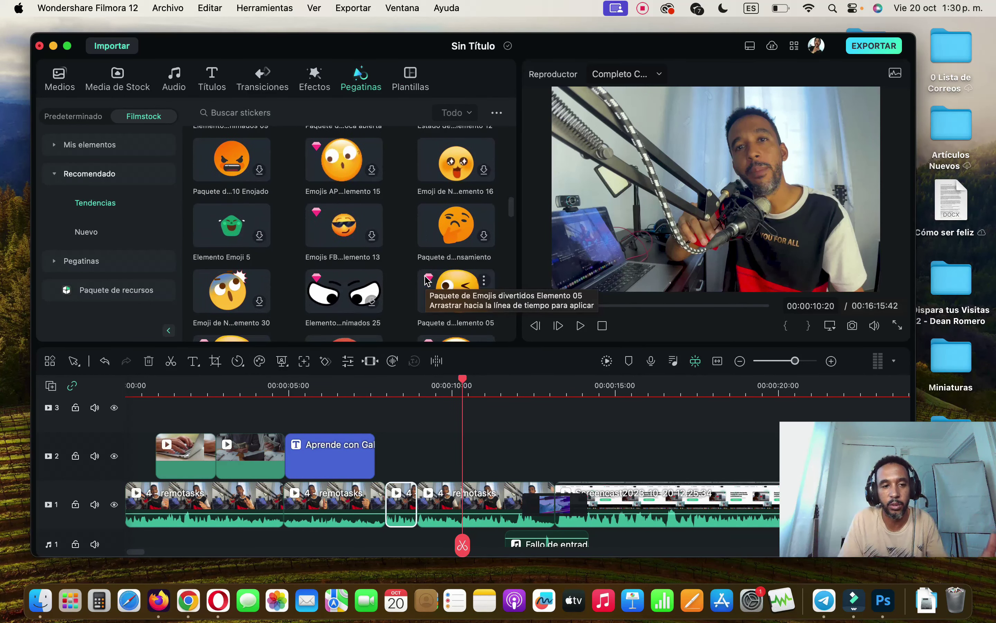
{"action": "scroll", "coordinate": [427, 281], "scroll_direction": "down", "scroll_amount": 6}
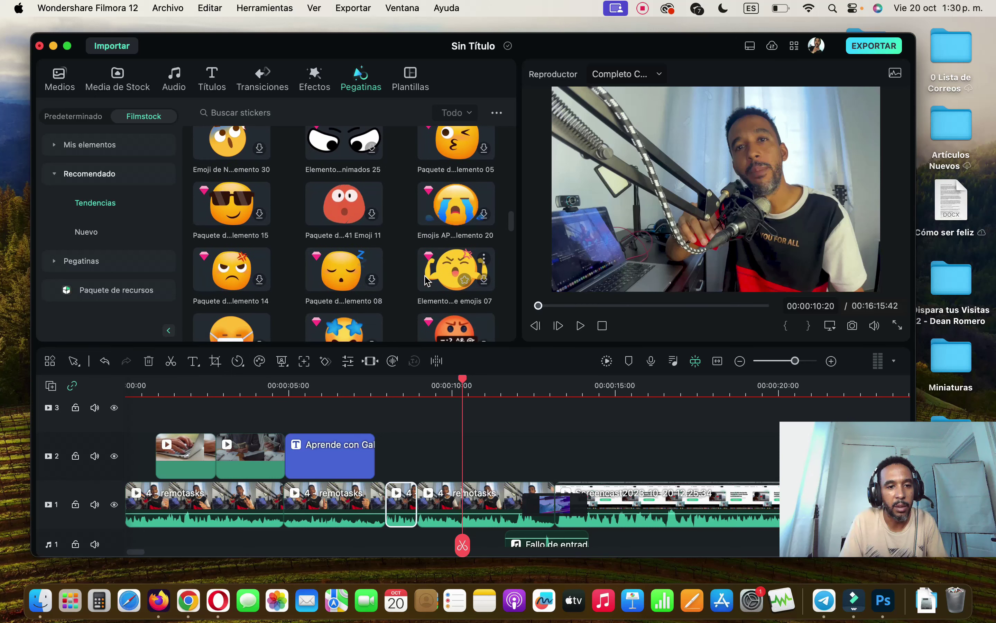
{"action": "scroll", "coordinate": [426, 281], "scroll_direction": "up", "scroll_amount": 3}
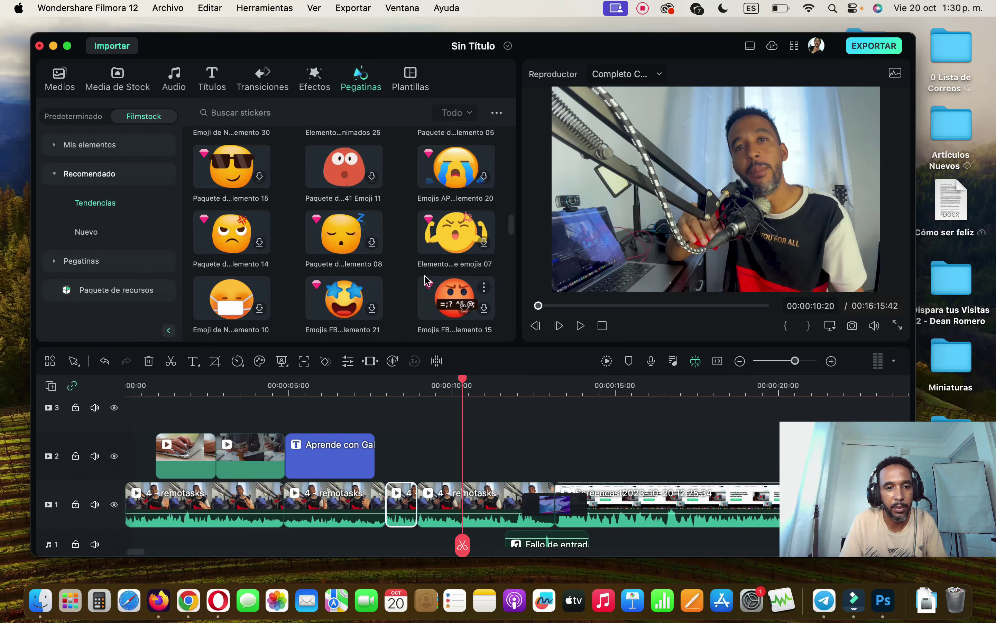
{"action": "scroll", "coordinate": [426, 280], "scroll_direction": "up", "scroll_amount": 2}
{"action": "left_click_drag", "start_coordinate": [230, 288], "coordinate": [425, 453]}
{"action": "double_click", "coordinate": [436, 454]}
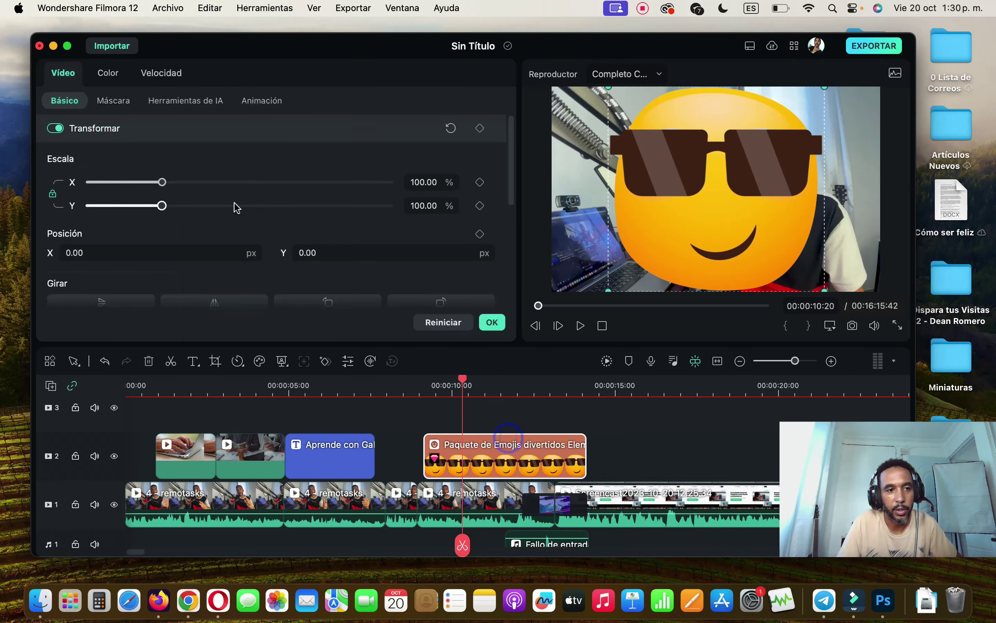
Step: Scale the sunglasses emoji to about 50% and place it at the lower left of the frame, beside the speaker
{"action": "left_click_drag", "start_coordinate": [163, 206], "coordinate": [123, 205]}
{"action": "left_click_drag", "start_coordinate": [716, 189], "coordinate": [624, 224]}
{"action": "left_click", "coordinate": [424, 387]}
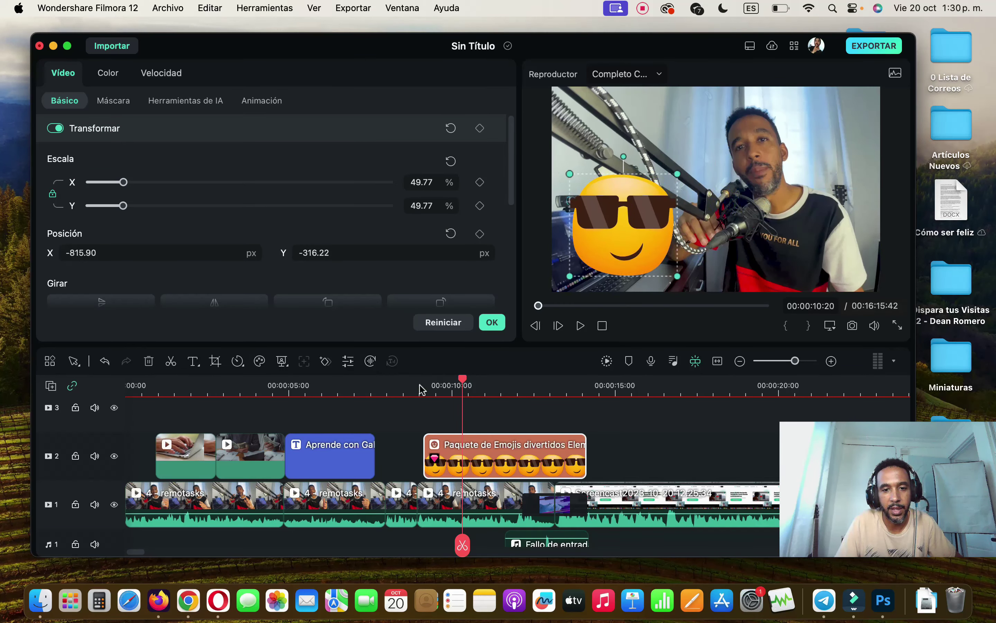
Step: Preview the sunglasses emoji over the talking-head footage and remove it from the timeline
{"action": "left_click", "coordinate": [581, 325]}
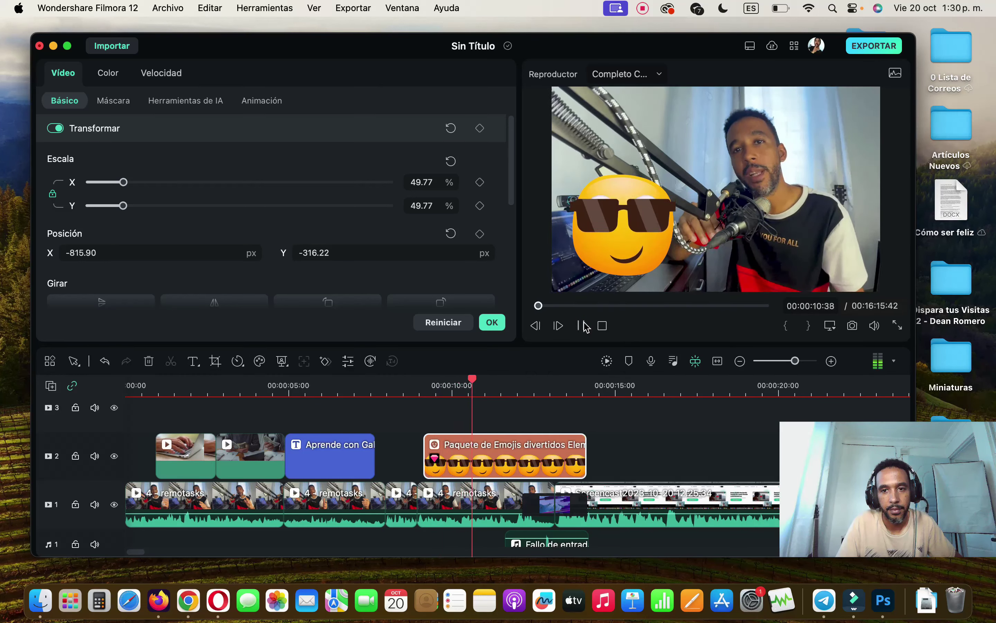
{"action": "left_click", "coordinate": [547, 451]}
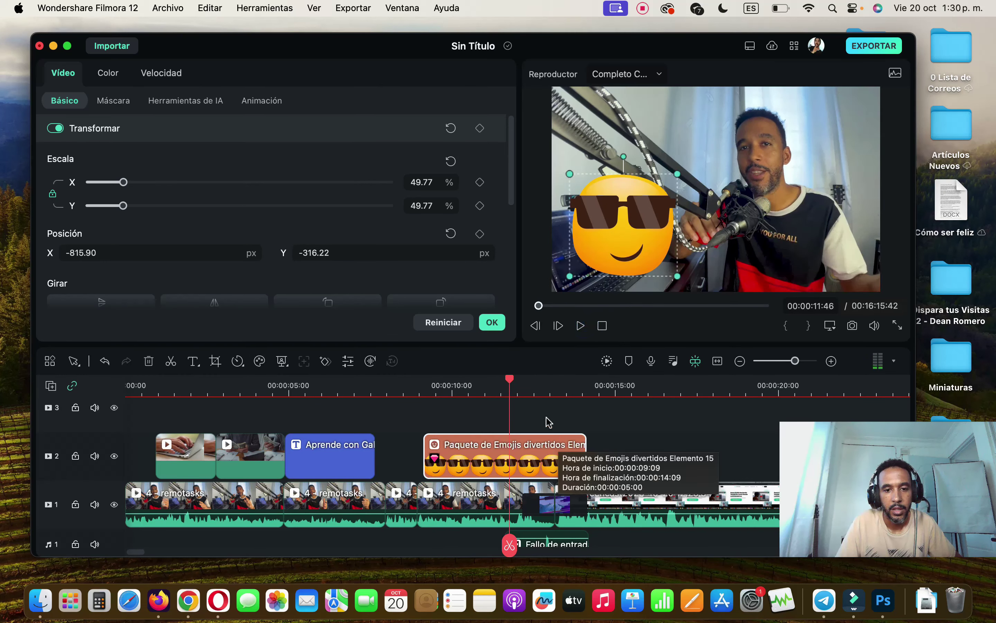
{"action": "key", "text": "super+z"}
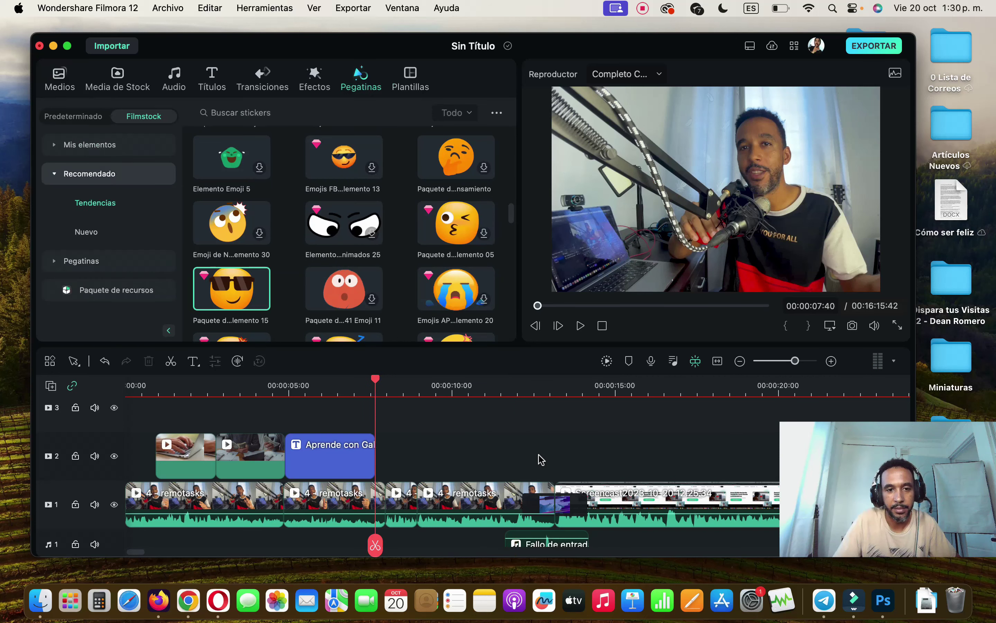
Step: Search the stickers for "money" and place "Elemento de introducción de productos de comercio electrónico 11" on video track 2 after the title
{"action": "left_click", "coordinate": [253, 113]}
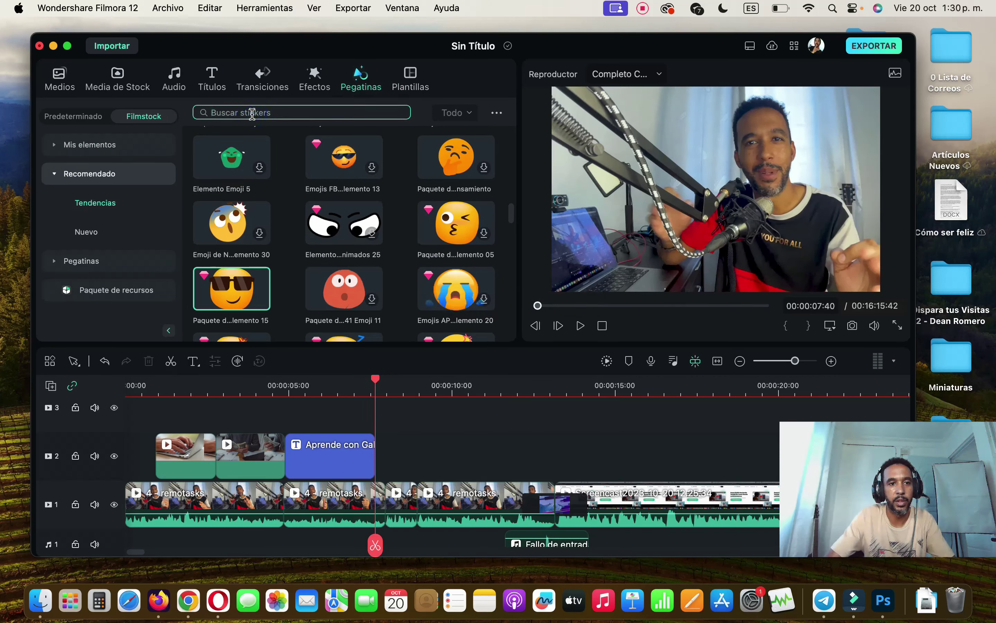
{"action": "type", "text": "money"}
{"action": "key", "text": "Return"}
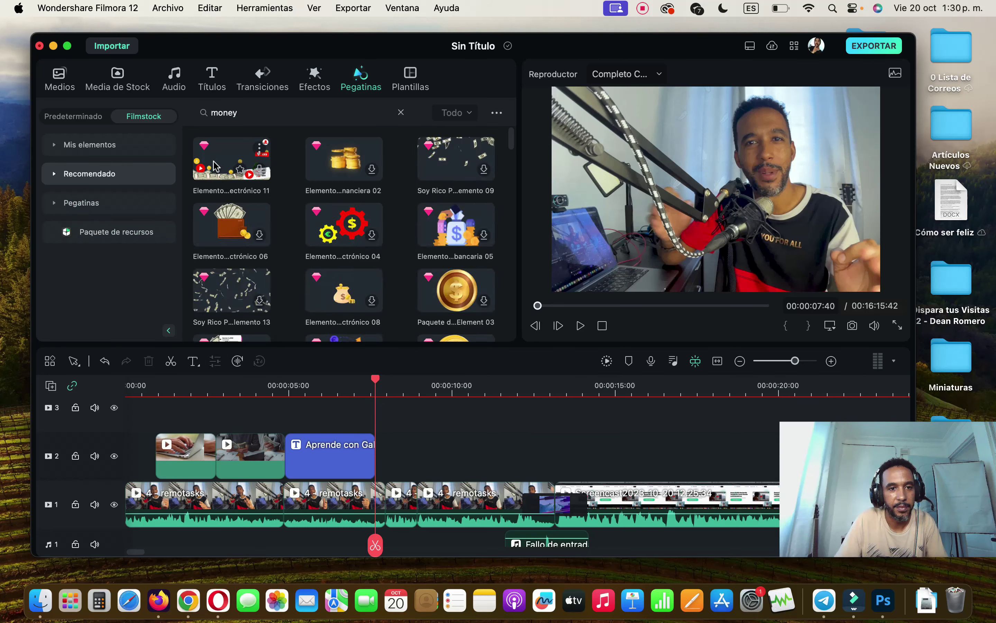
{"action": "left_click_drag", "start_coordinate": [214, 167], "coordinate": [408, 453]}
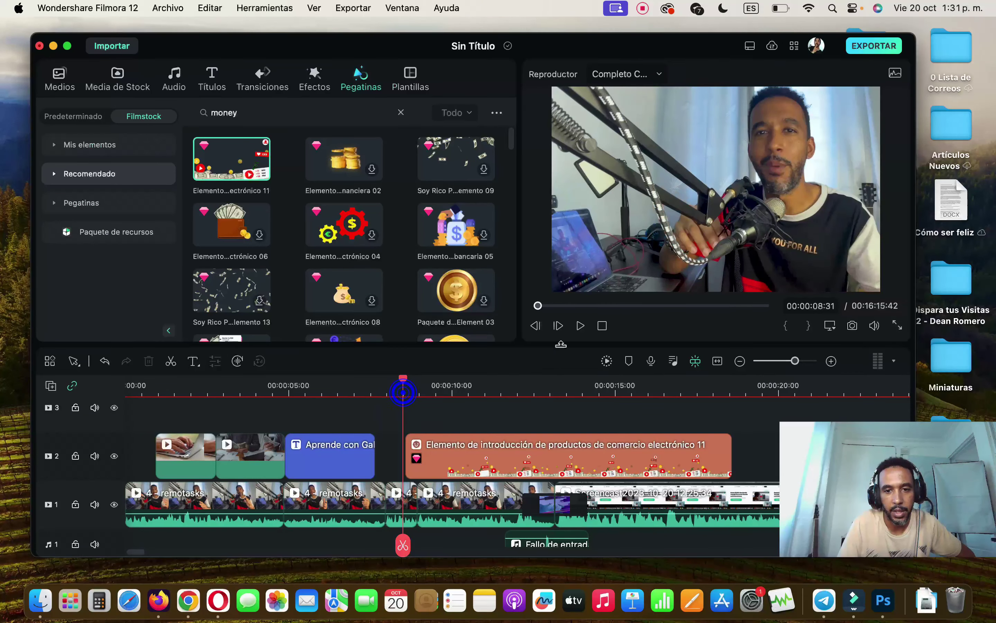
Step: Preview the e-commerce sticker over the footage and delete it from video track 2
{"action": "left_click", "coordinate": [579, 326]}
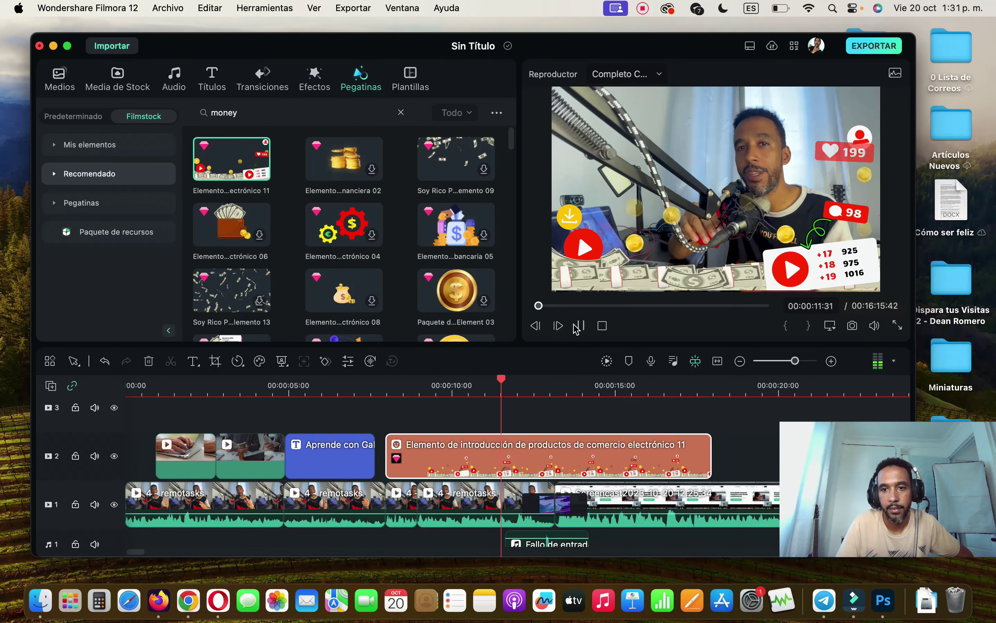
{"action": "left_click", "coordinate": [578, 326]}
{"action": "left_click", "coordinate": [457, 457]}
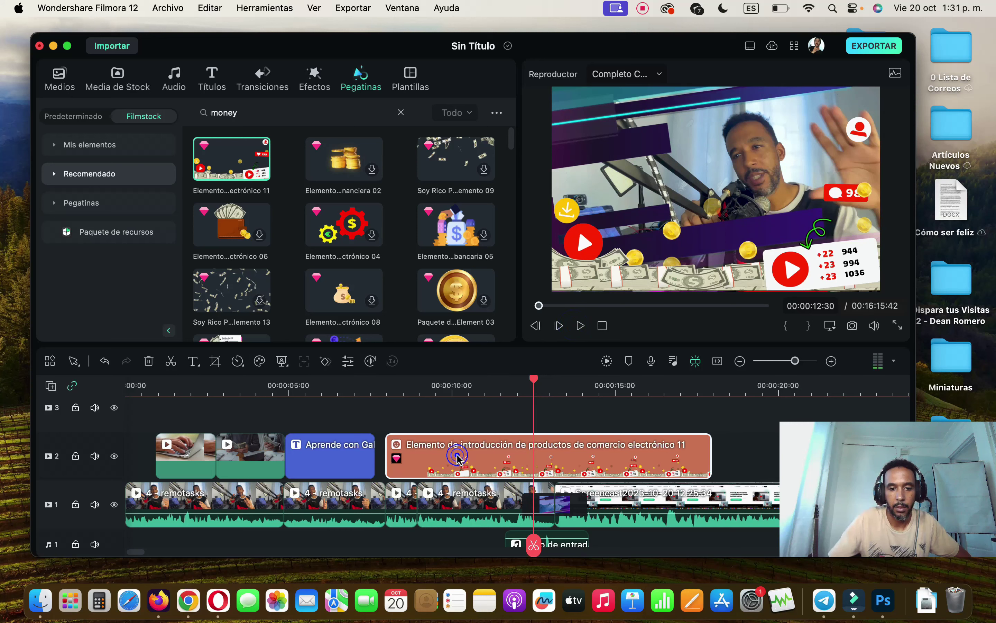
{"action": "key", "text": "Delete"}
Step: Look through the remaining money stickers
{"action": "scroll", "coordinate": [375, 277], "scroll_direction": "down", "scroll_amount": 2}
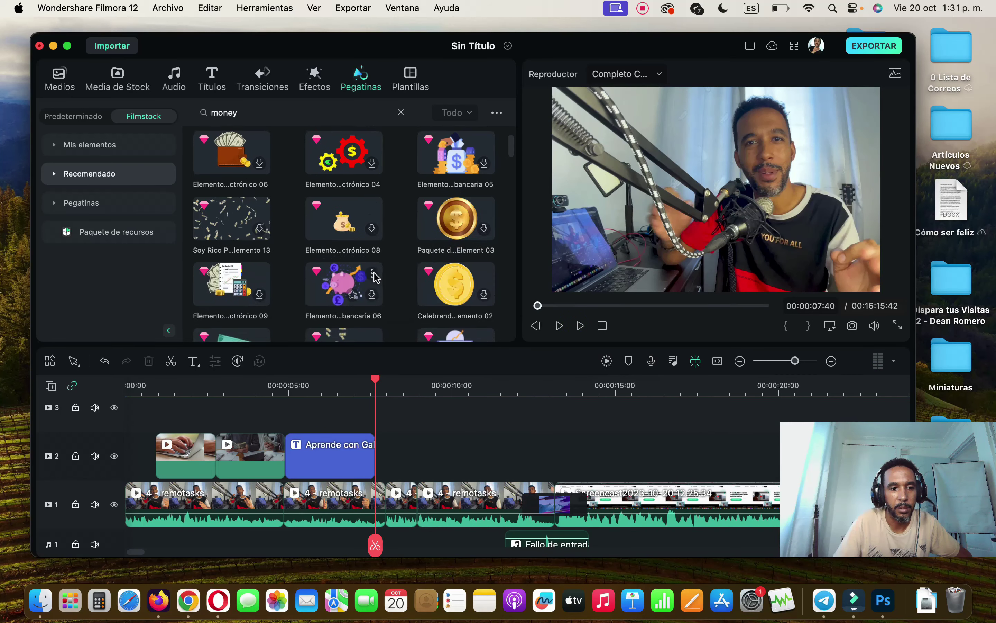
{"action": "scroll", "coordinate": [375, 277], "scroll_direction": "down", "scroll_amount": 5}
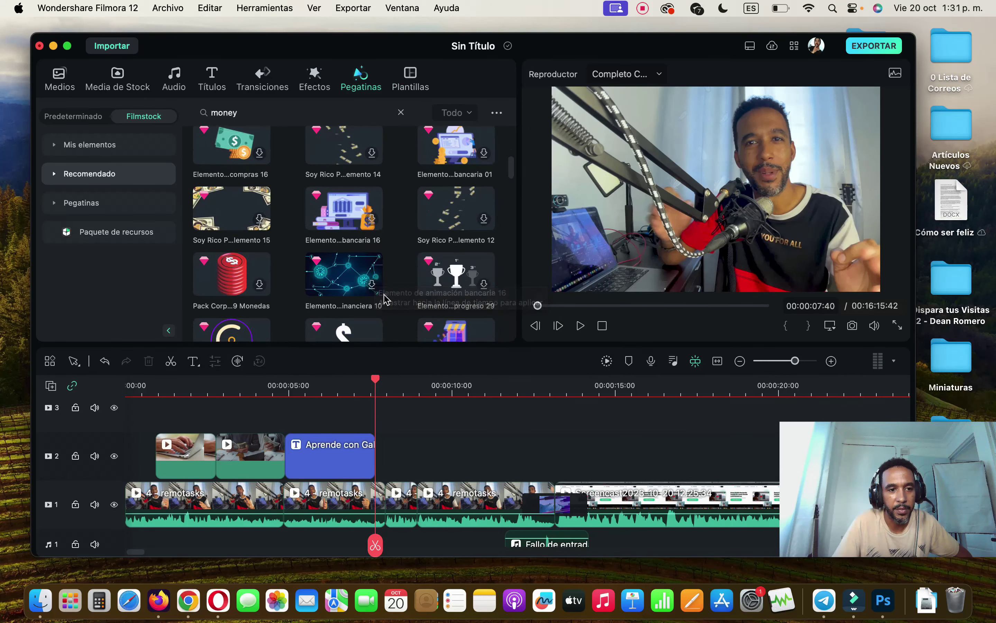
{"action": "scroll", "coordinate": [384, 298], "scroll_direction": "down", "scroll_amount": 4}
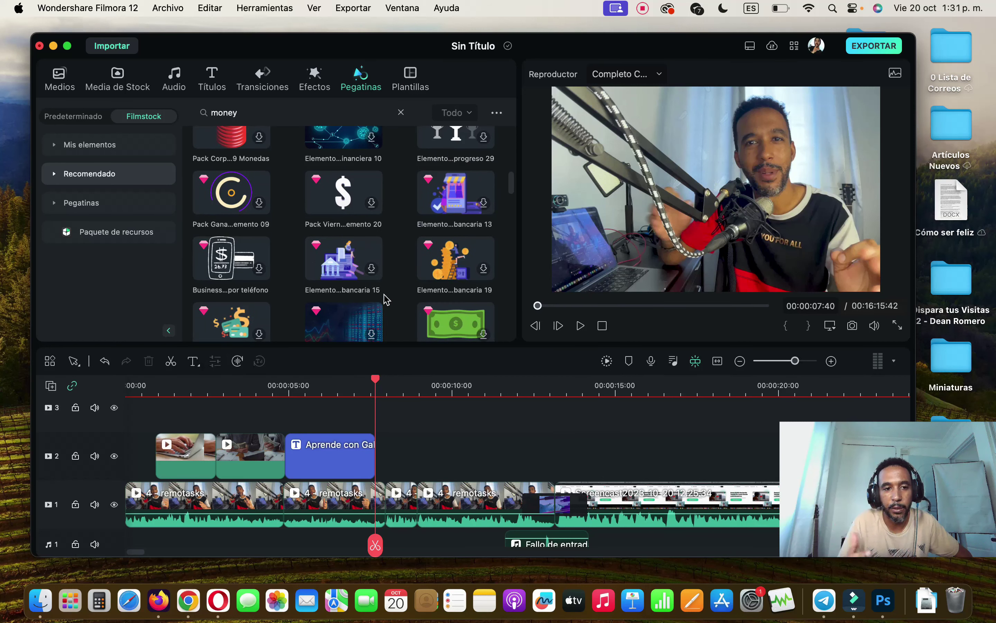
{"action": "scroll", "coordinate": [384, 298], "scroll_direction": "down", "scroll_amount": 5}
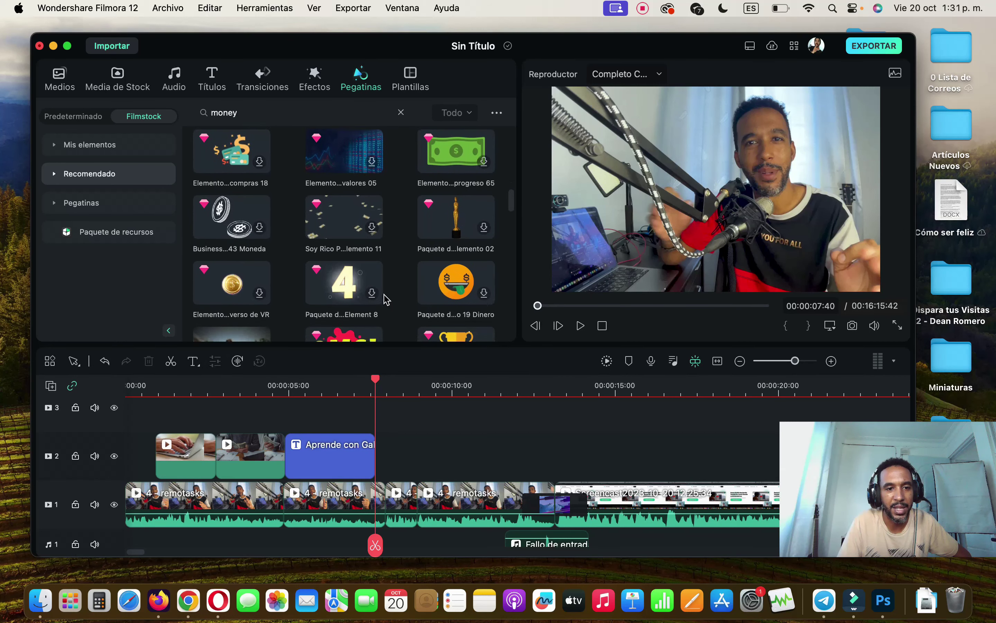
{"action": "scroll", "coordinate": [384, 297], "scroll_direction": "down", "scroll_amount": 3}
Step: Apply the Filmstock effect "Raya de falla 1" to the short talking-head clip after the title
{"action": "key", "text": "alt+5"}
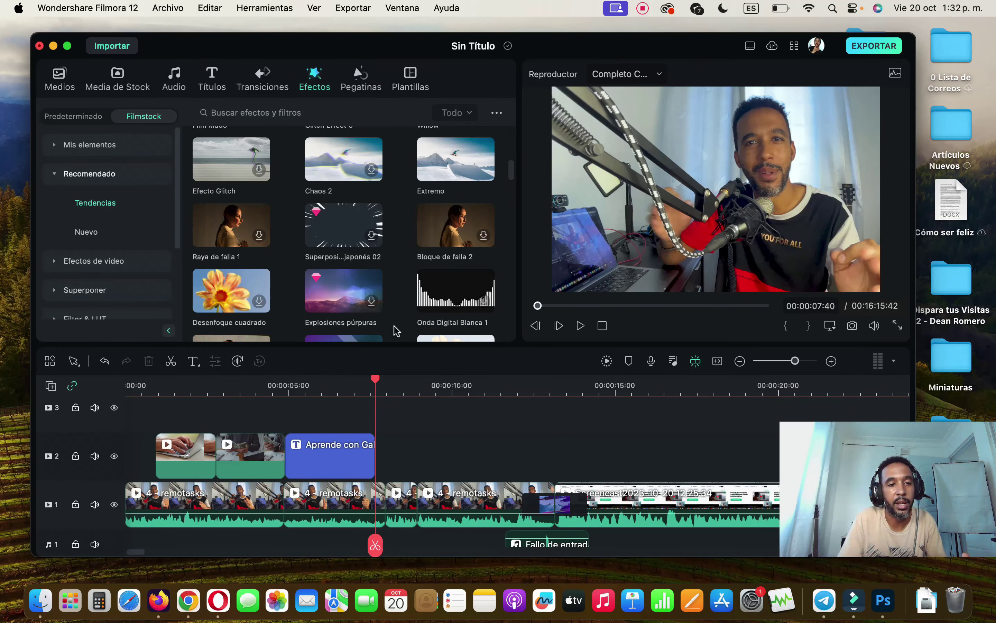
{"action": "left_click", "coordinate": [403, 515]}
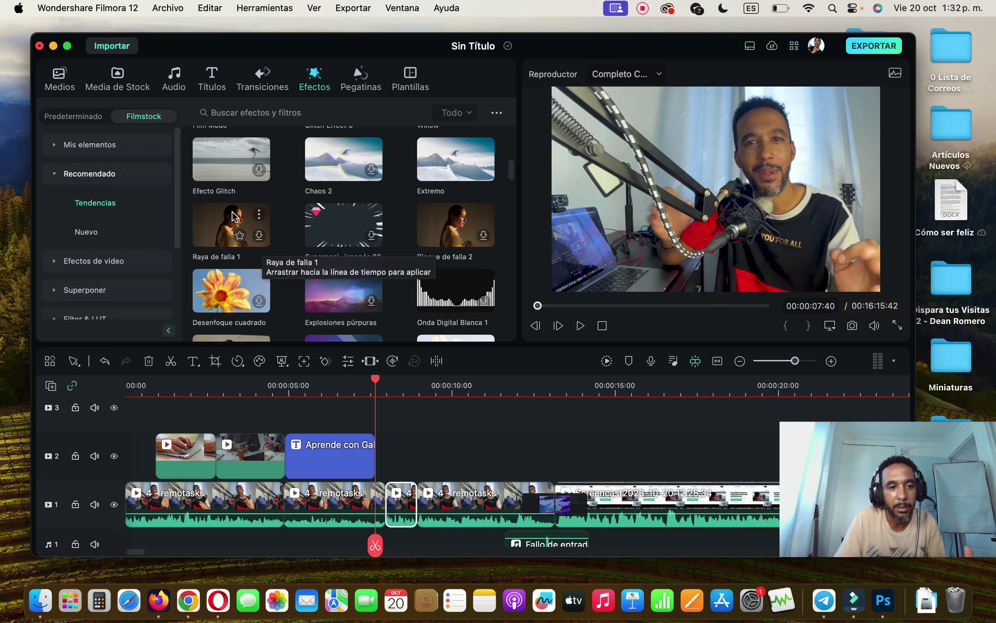
{"action": "left_click_drag", "start_coordinate": [212, 223], "coordinate": [401, 505]}
Step: Play the timeline from just before the short talking-head clip to check the glitch effect
{"action": "left_click", "coordinate": [350, 389]}
{"action": "left_click", "coordinate": [581, 325]}
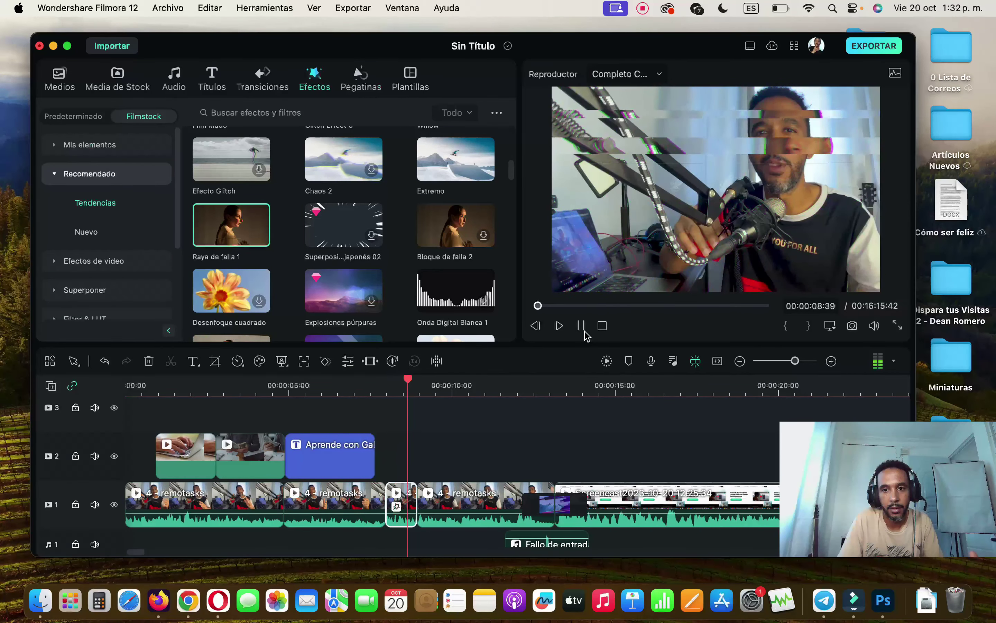
{"action": "left_click", "coordinate": [381, 389]}
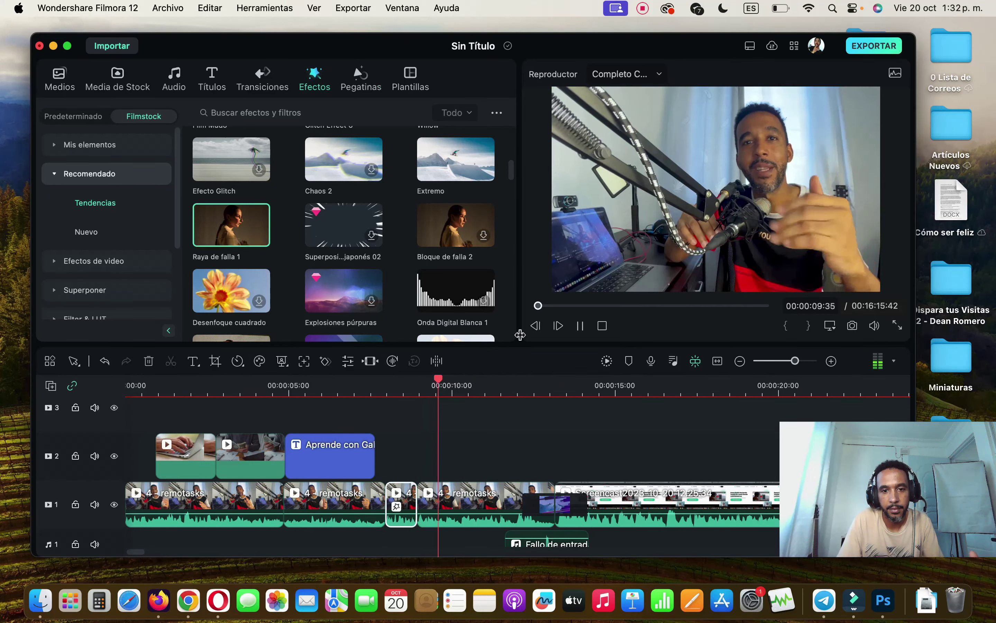
{"action": "left_click", "coordinate": [581, 327]}
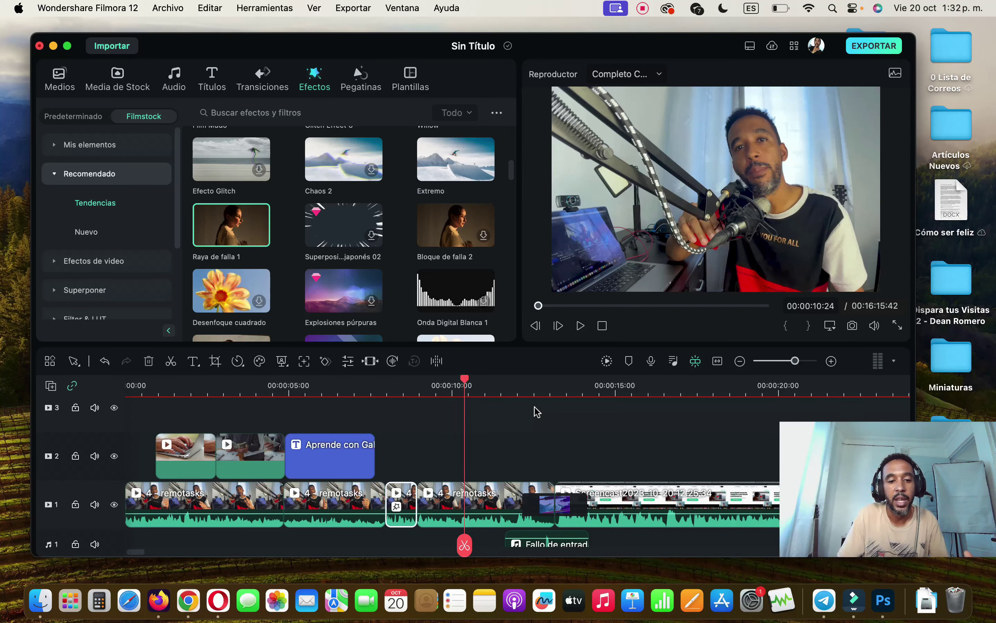
{"action": "scroll", "coordinate": [538, 412], "scroll_direction": "down", "scroll_amount": 3}
{"action": "scroll", "coordinate": [537, 412], "scroll_direction": "up", "scroll_amount": 3}
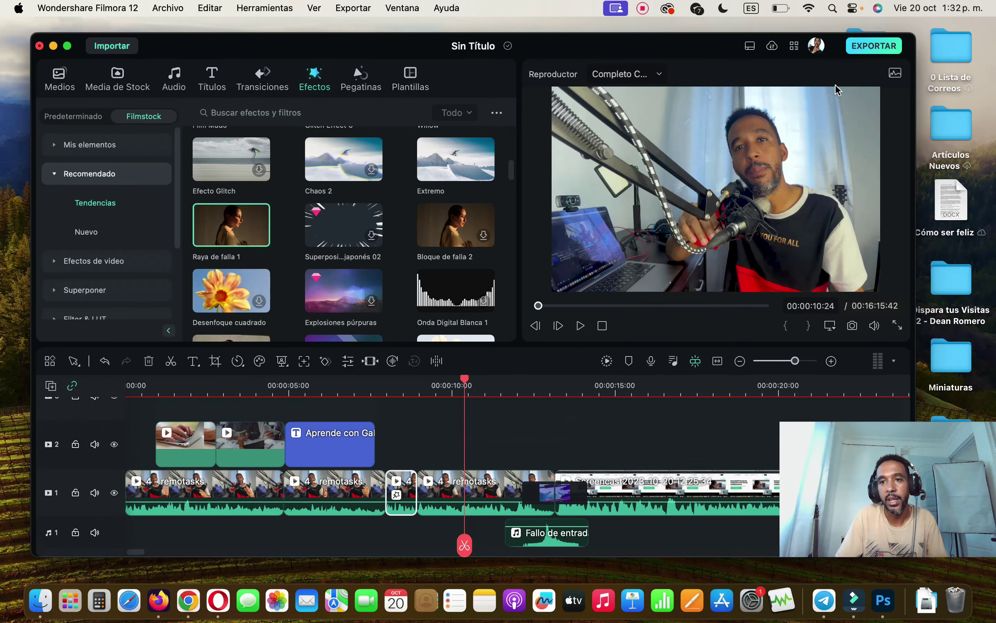
Step: Open the local export settings and try the quality options Excelente and Muy buena
{"action": "left_click", "coordinate": [873, 47]}
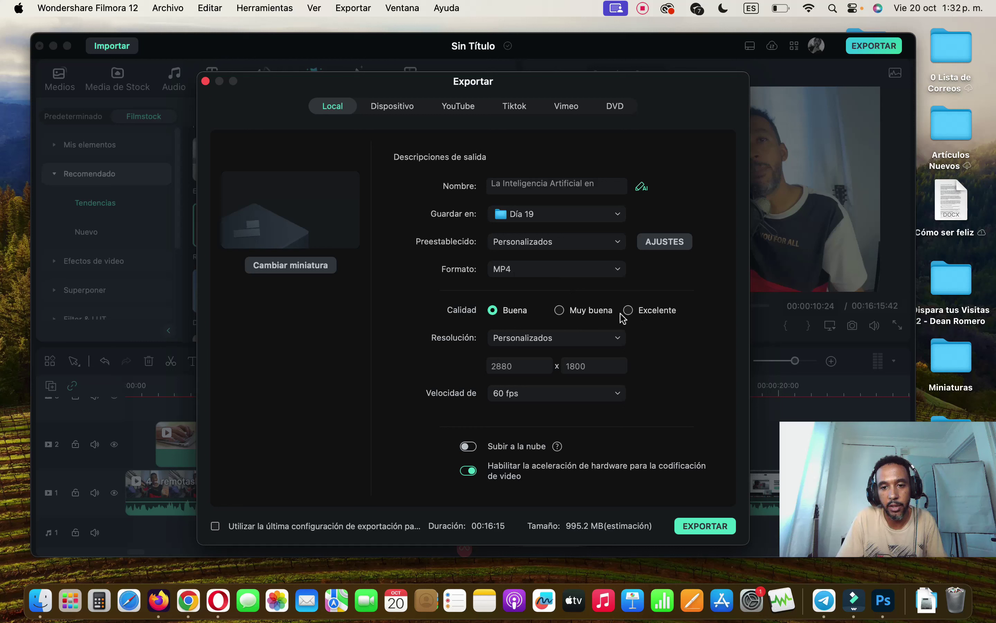
{"action": "left_click", "coordinate": [629, 311]}
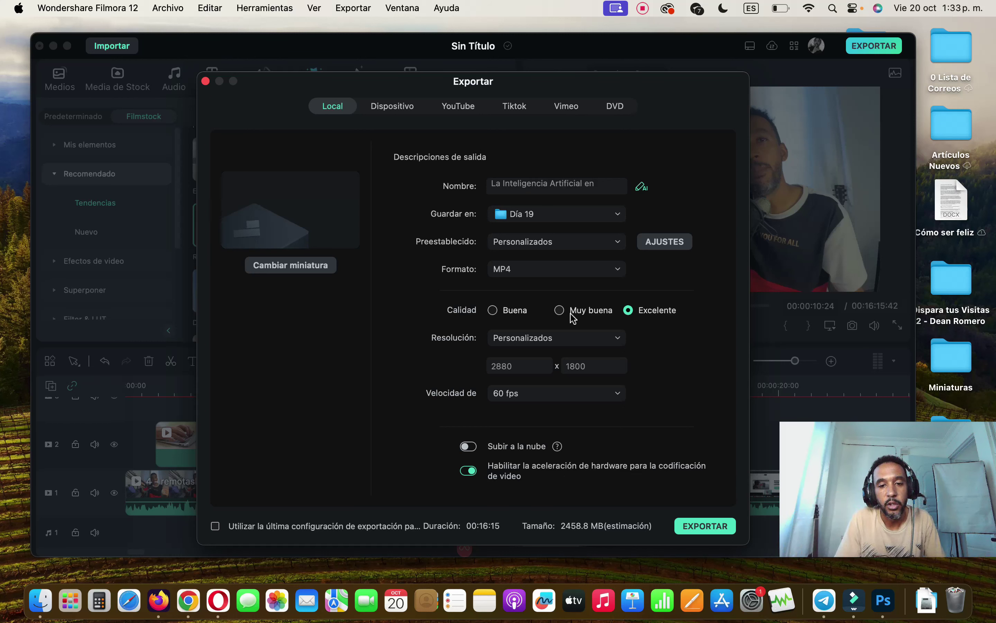
{"action": "left_click", "coordinate": [559, 310]}
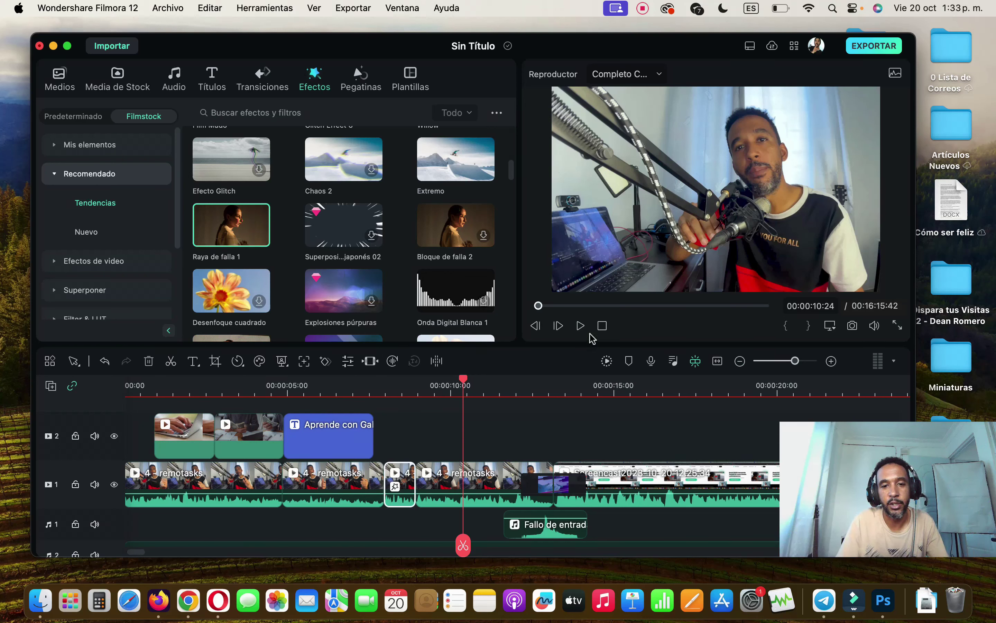
Step: Play the edited video from the beginning
{"action": "left_click", "coordinate": [603, 326]}
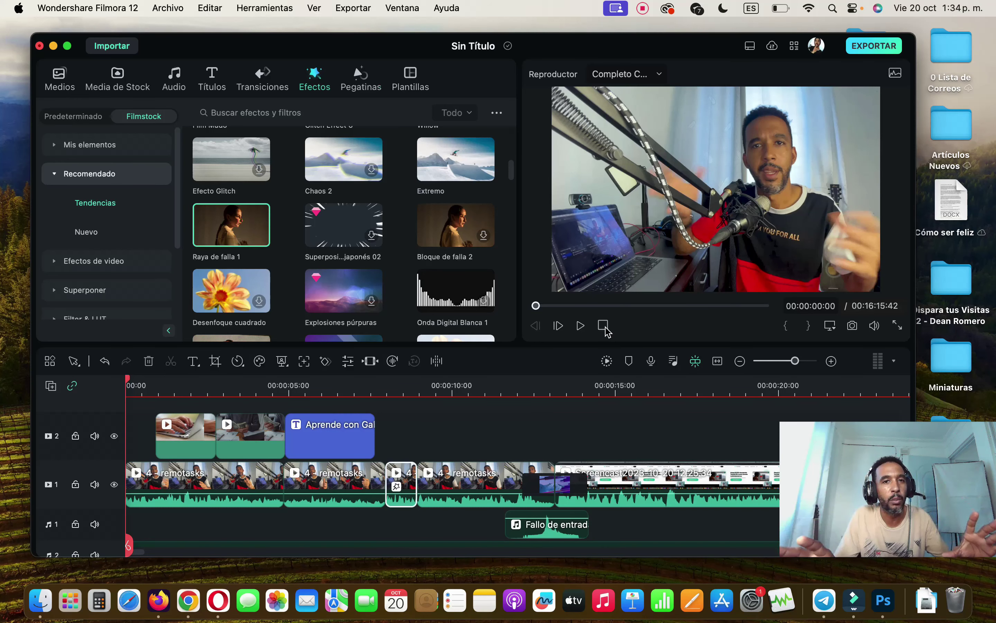
{"action": "left_click", "coordinate": [582, 329]}
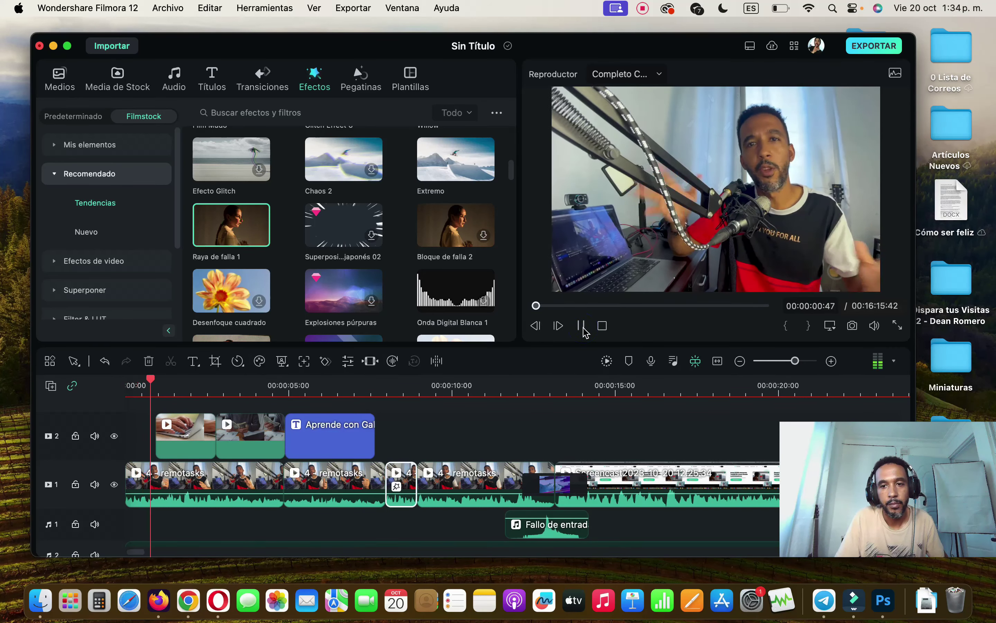